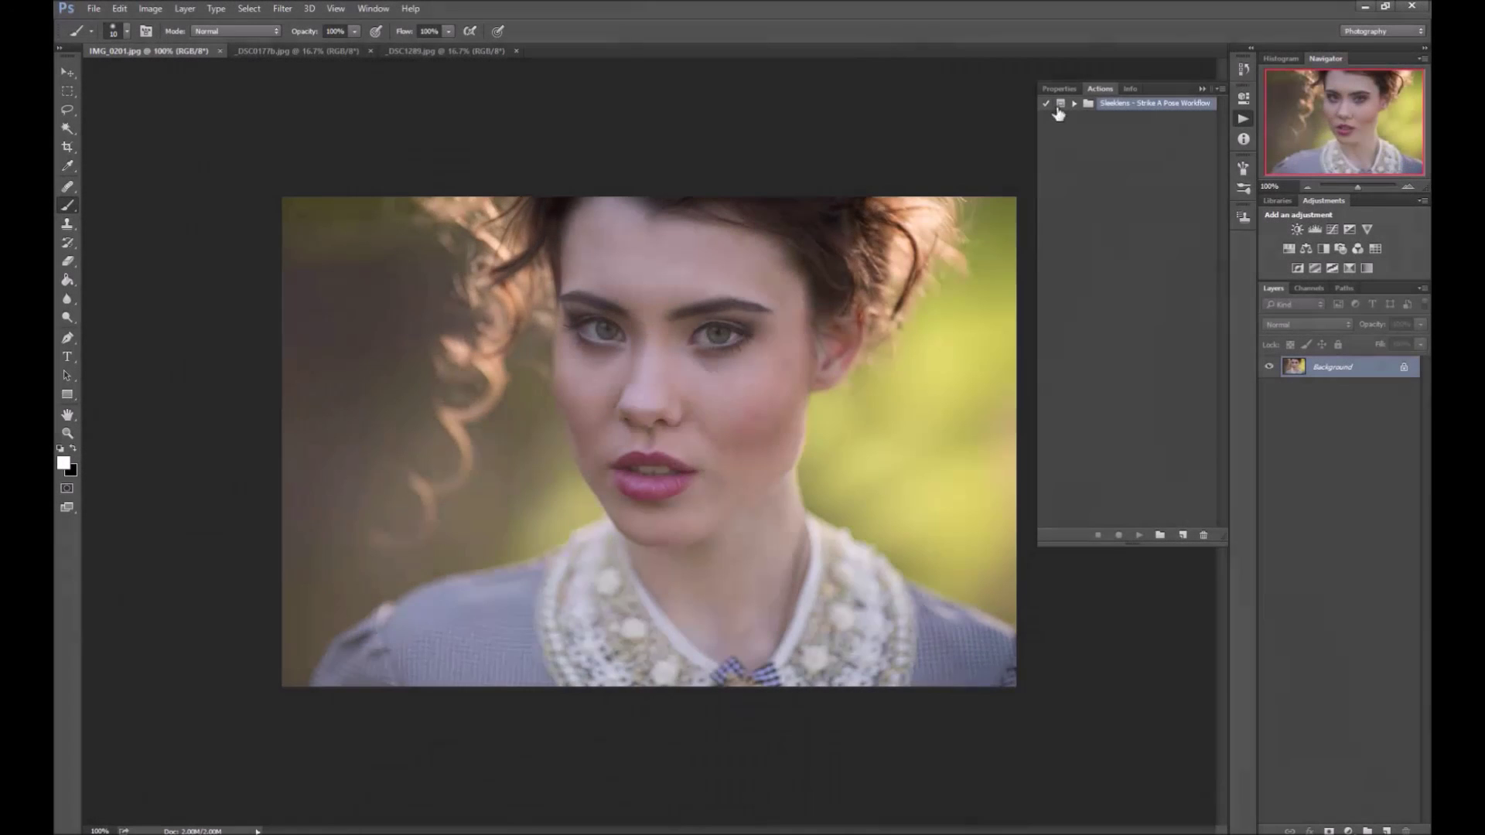
# Step: Expand the Sleeklens action set, widen the Actions panel, and select the Slumber (Yellow/Green Tone) action
pyautogui.click(1074, 103)
pyautogui.moveTo(1037, 190); pyautogui.dragTo(920, 174)
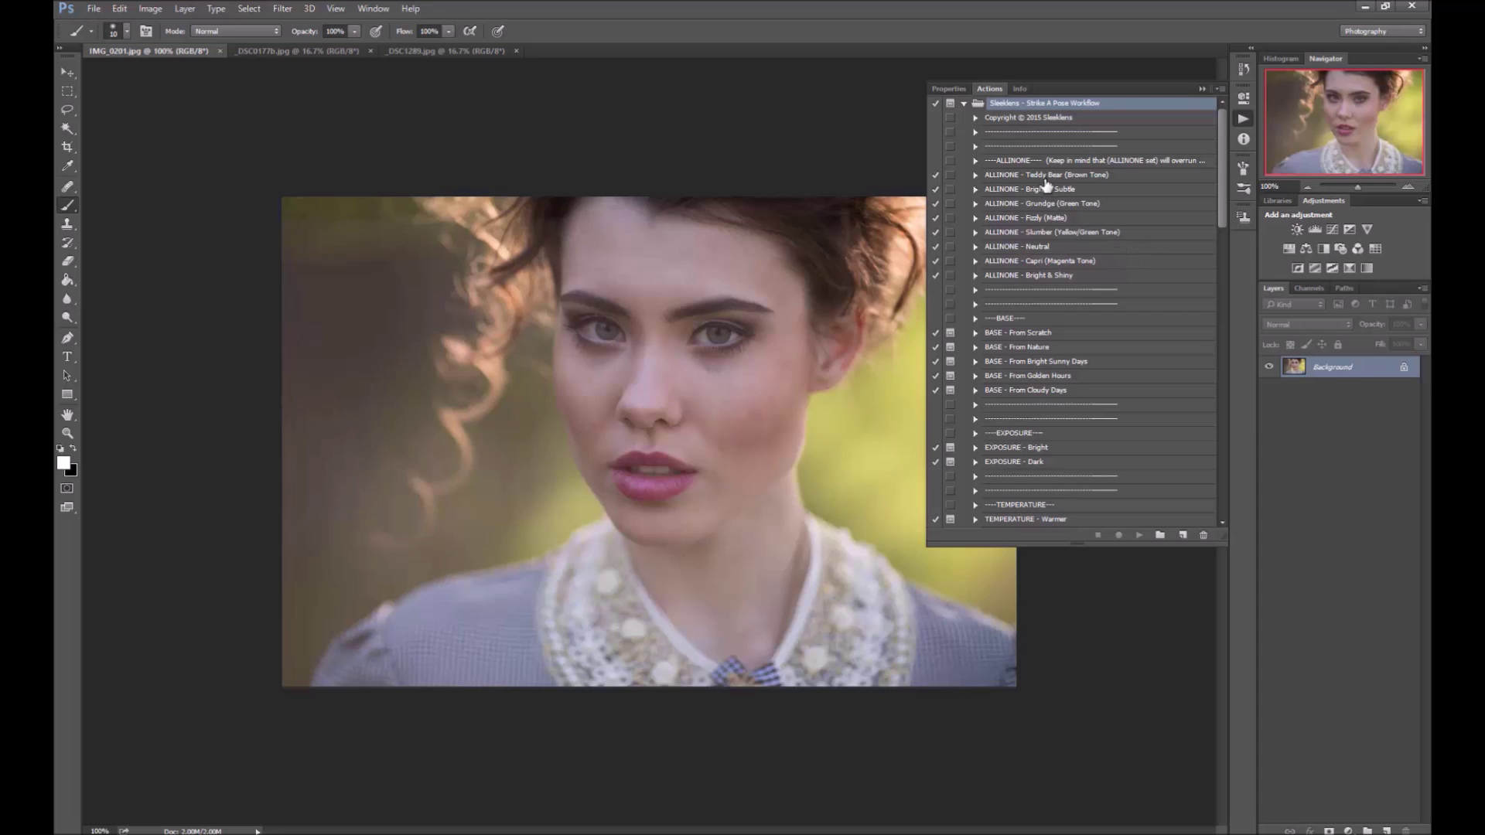
pyautogui.click(1087, 234)
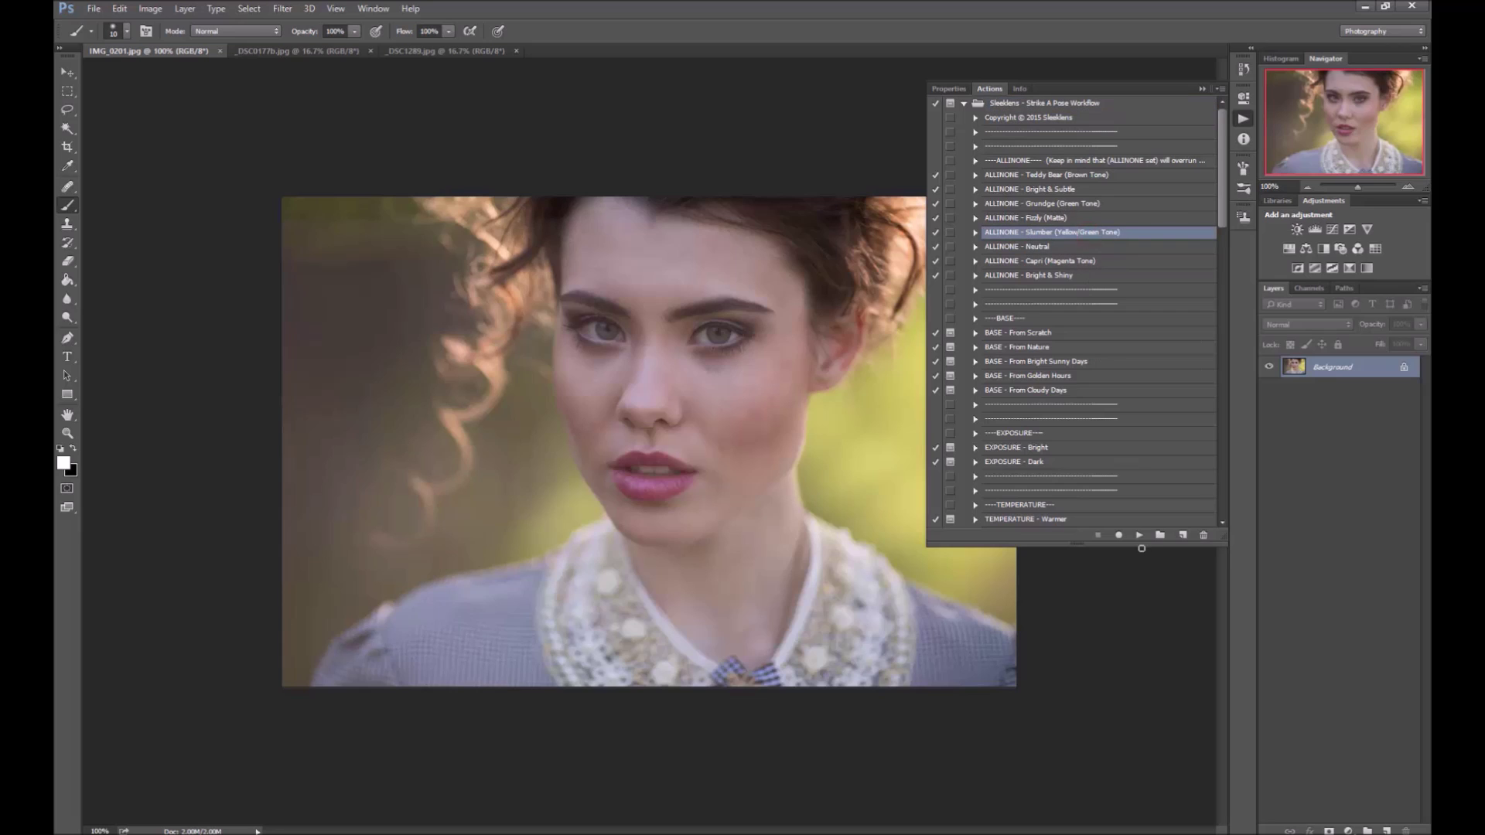
# Step: Preview the Slumber yellow-green look, then revert the portrait to its original History snapshot
pyautogui.click(1139, 535)
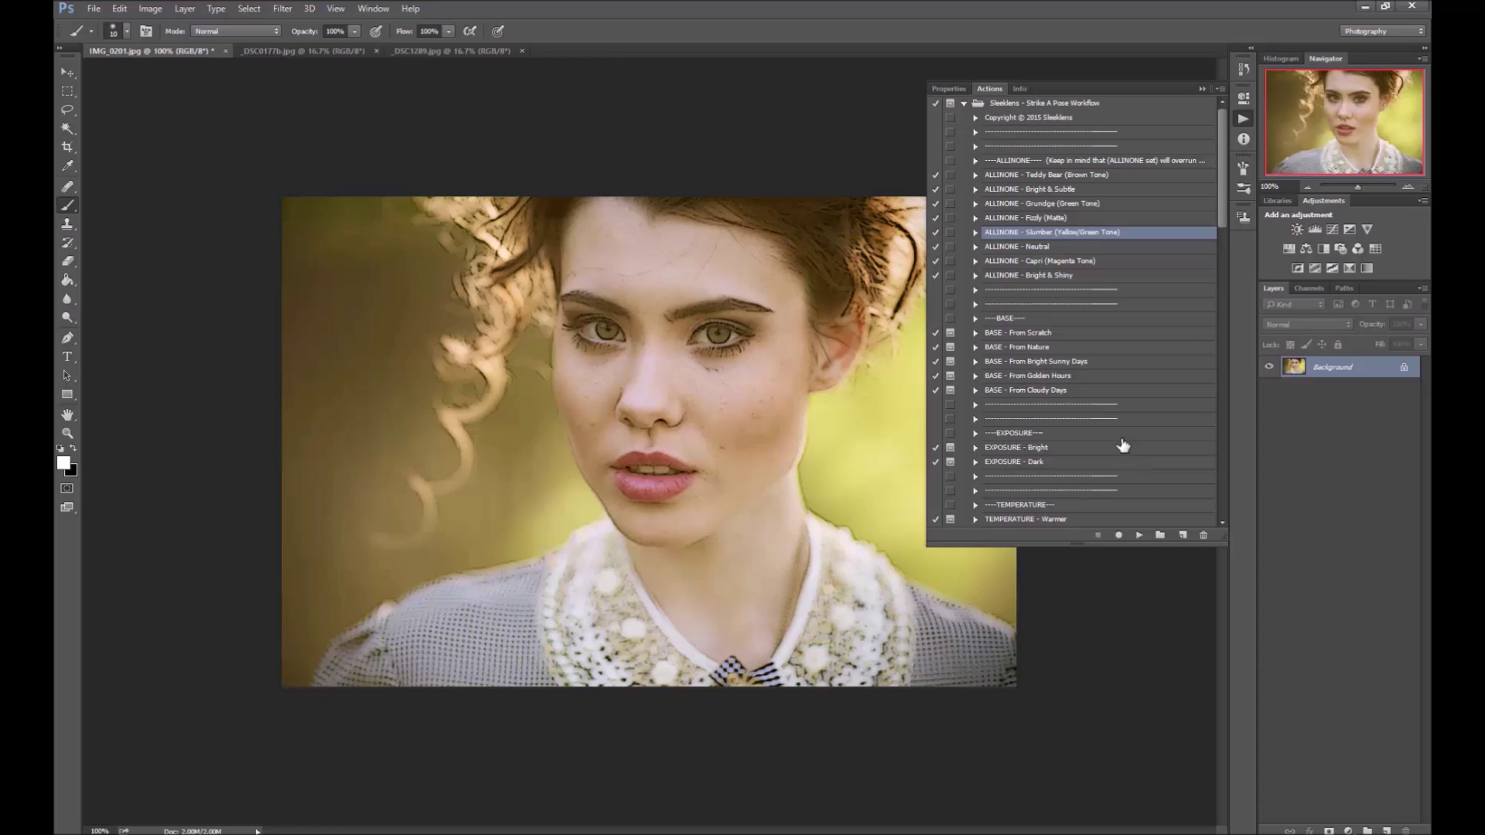
pyautogui.click(1242, 69)
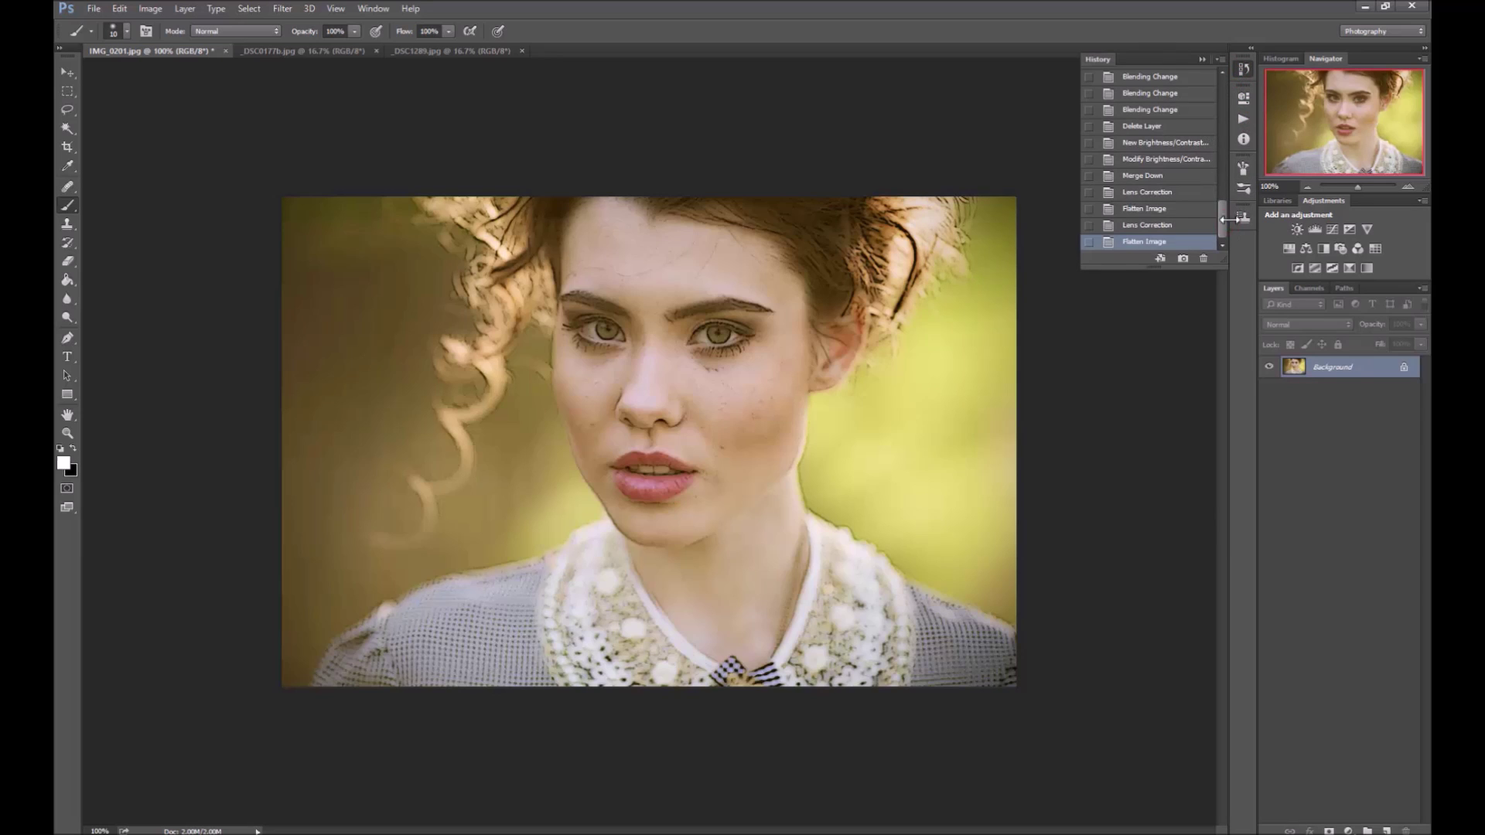
pyautogui.scroll(5, 1161, 154)
pyautogui.click(1164, 75)
pyautogui.click(1242, 119)
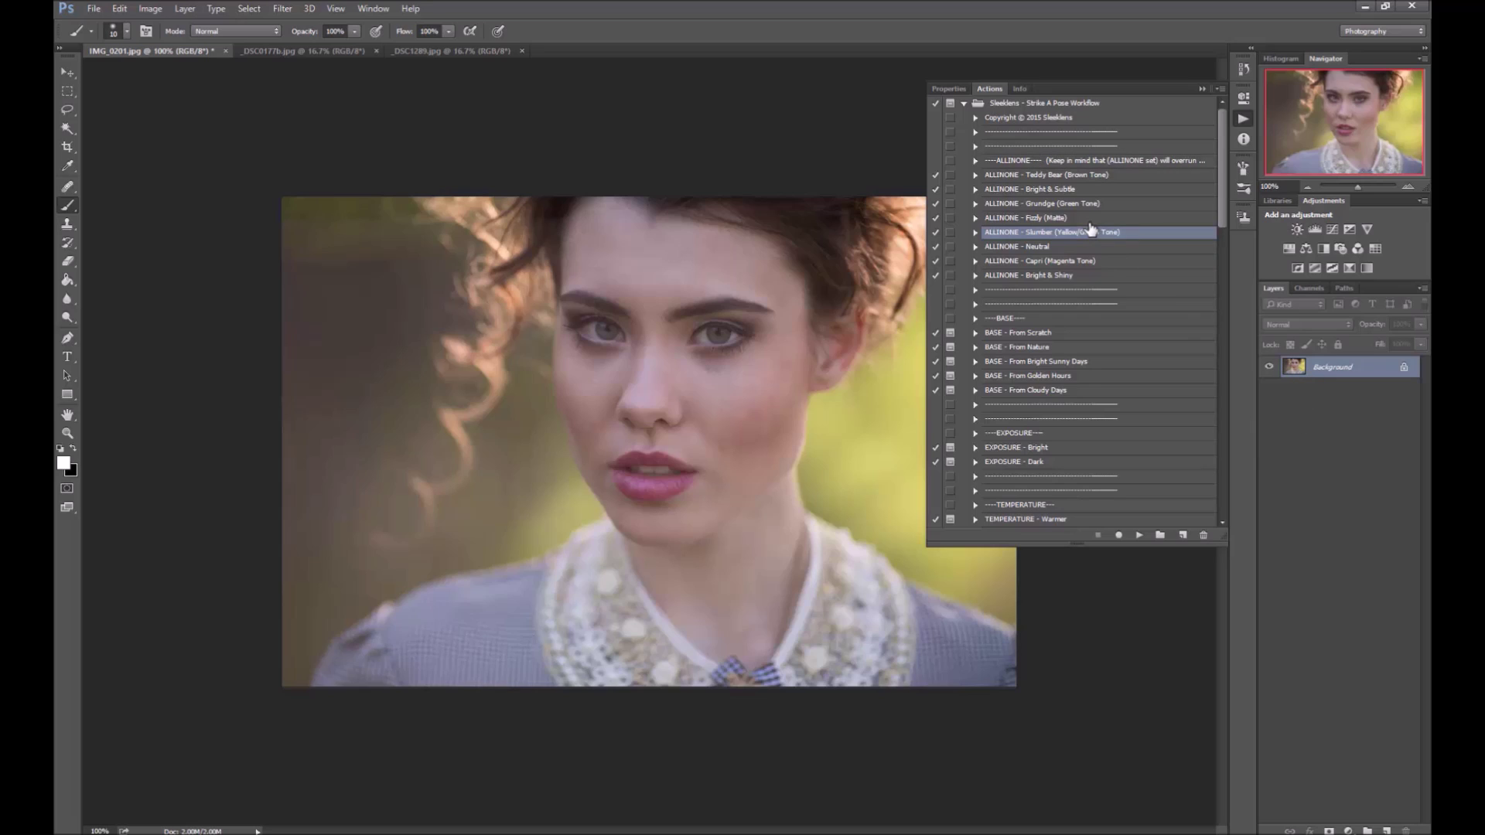
# Step: Play the ALLINONE - Capri (Magenta Tone) action on the portrait
pyautogui.click(1063, 261)
pyautogui.click(1139, 535)
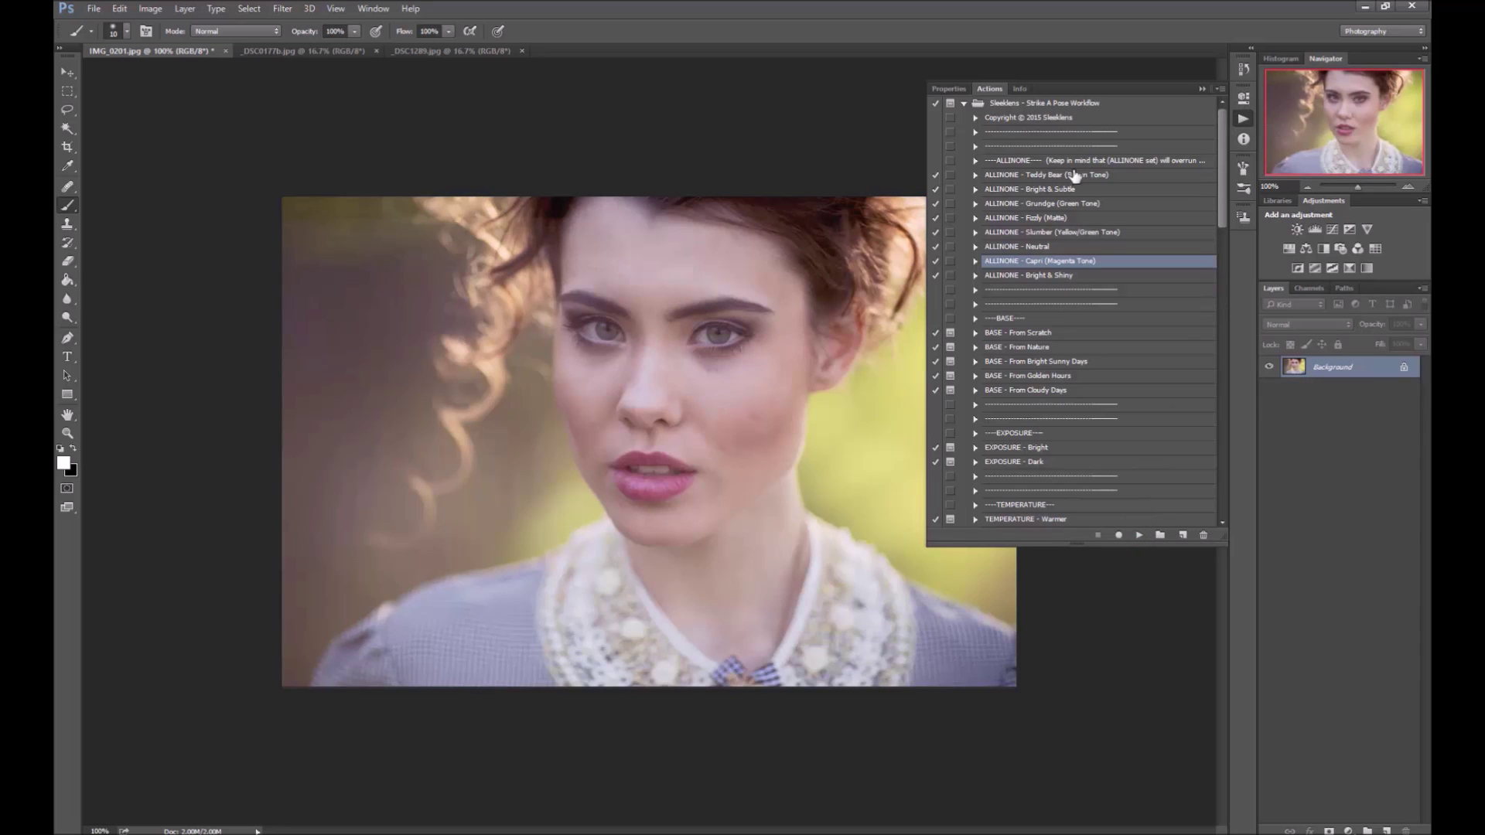
pyautogui.click(1244, 68)
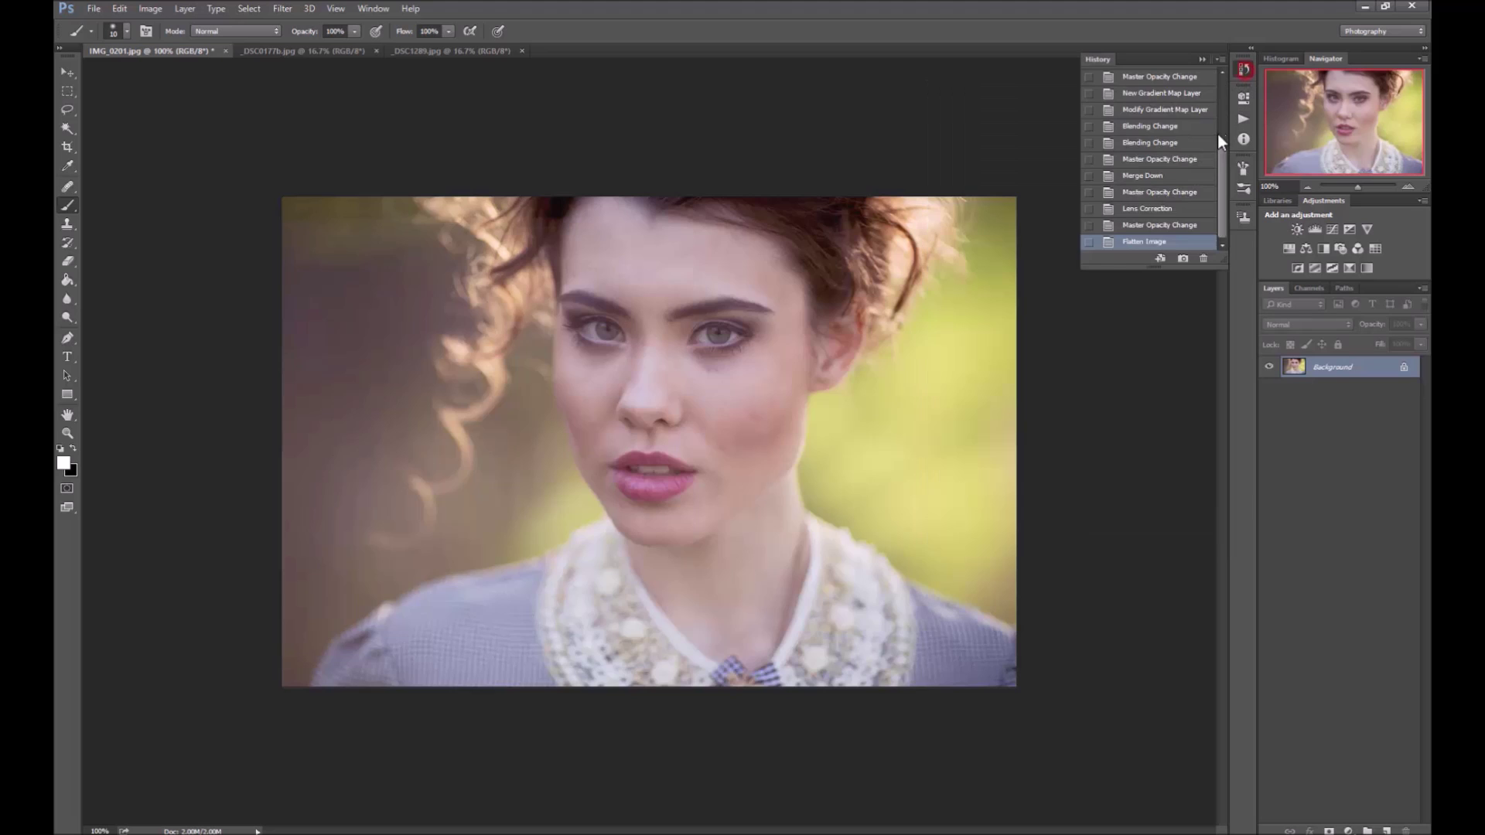
# Step: Revert to the original snapshot and play the BASE - From Cloudy Days action
pyautogui.click(1244, 119)
pyautogui.scroll(-1, 1220, 152)
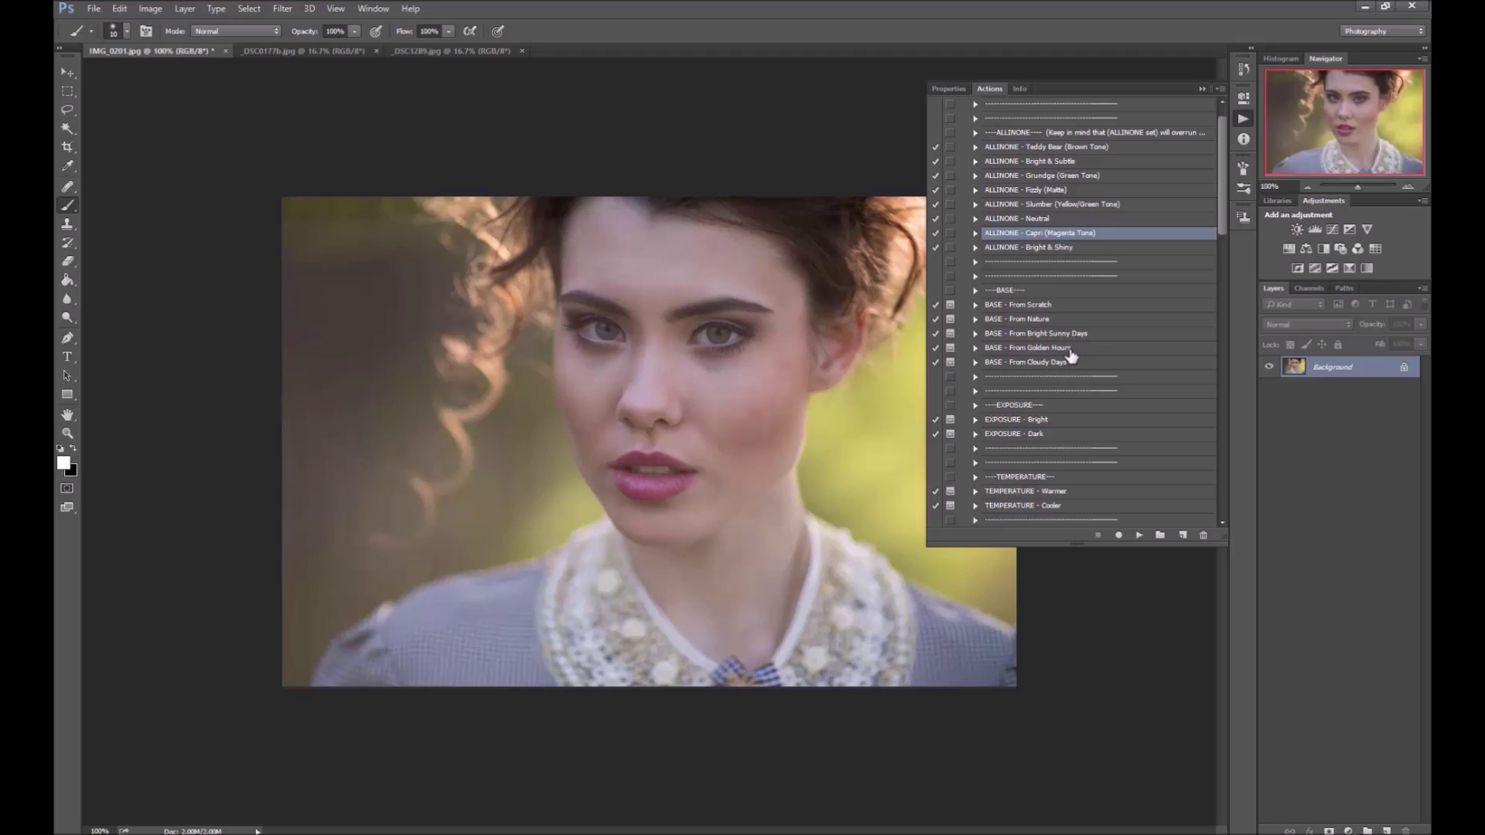
pyautogui.click(1027, 364)
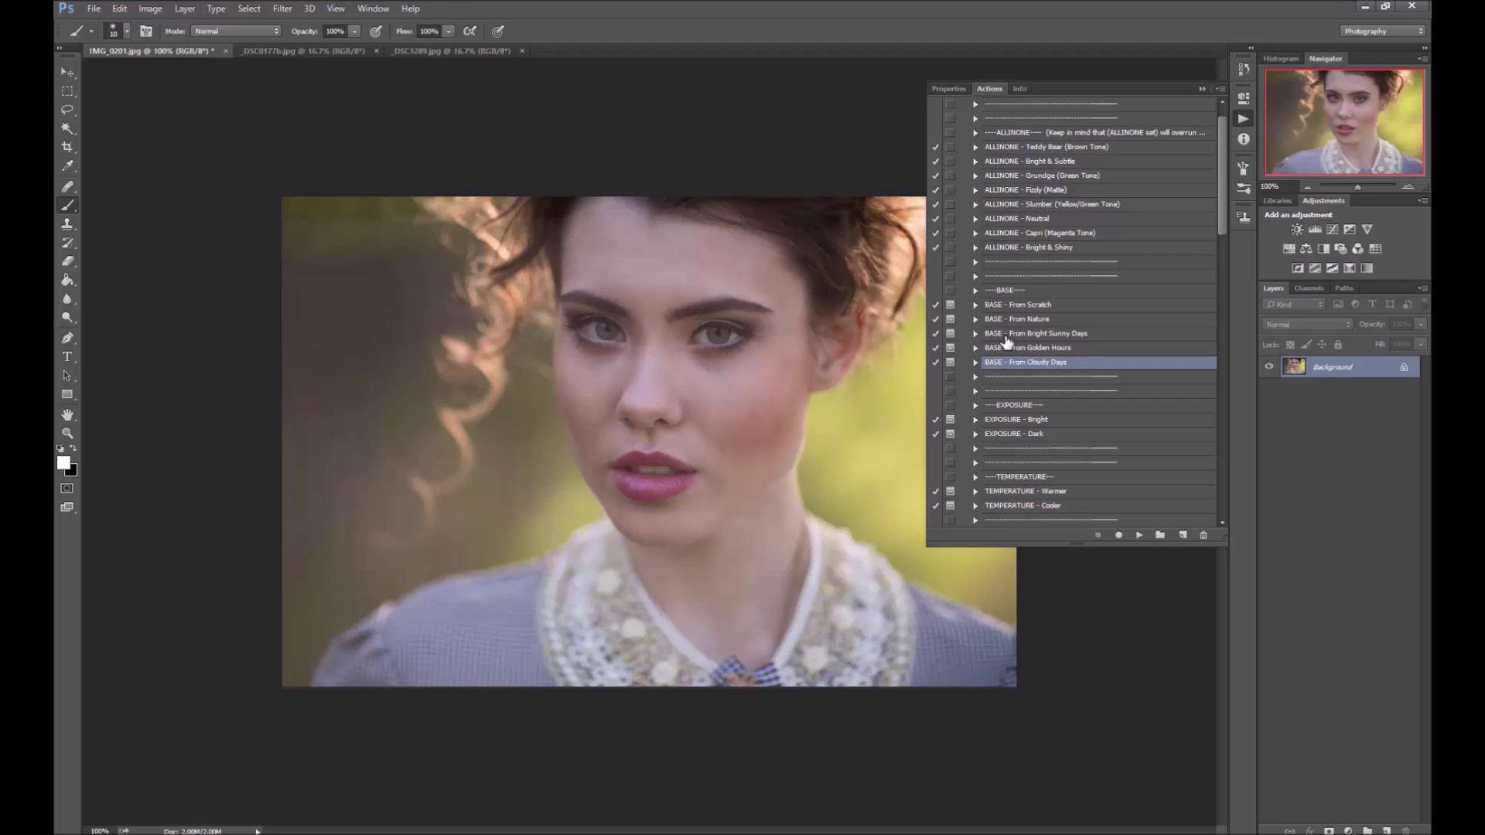
pyautogui.click(1018, 363)
pyautogui.click(1138, 535)
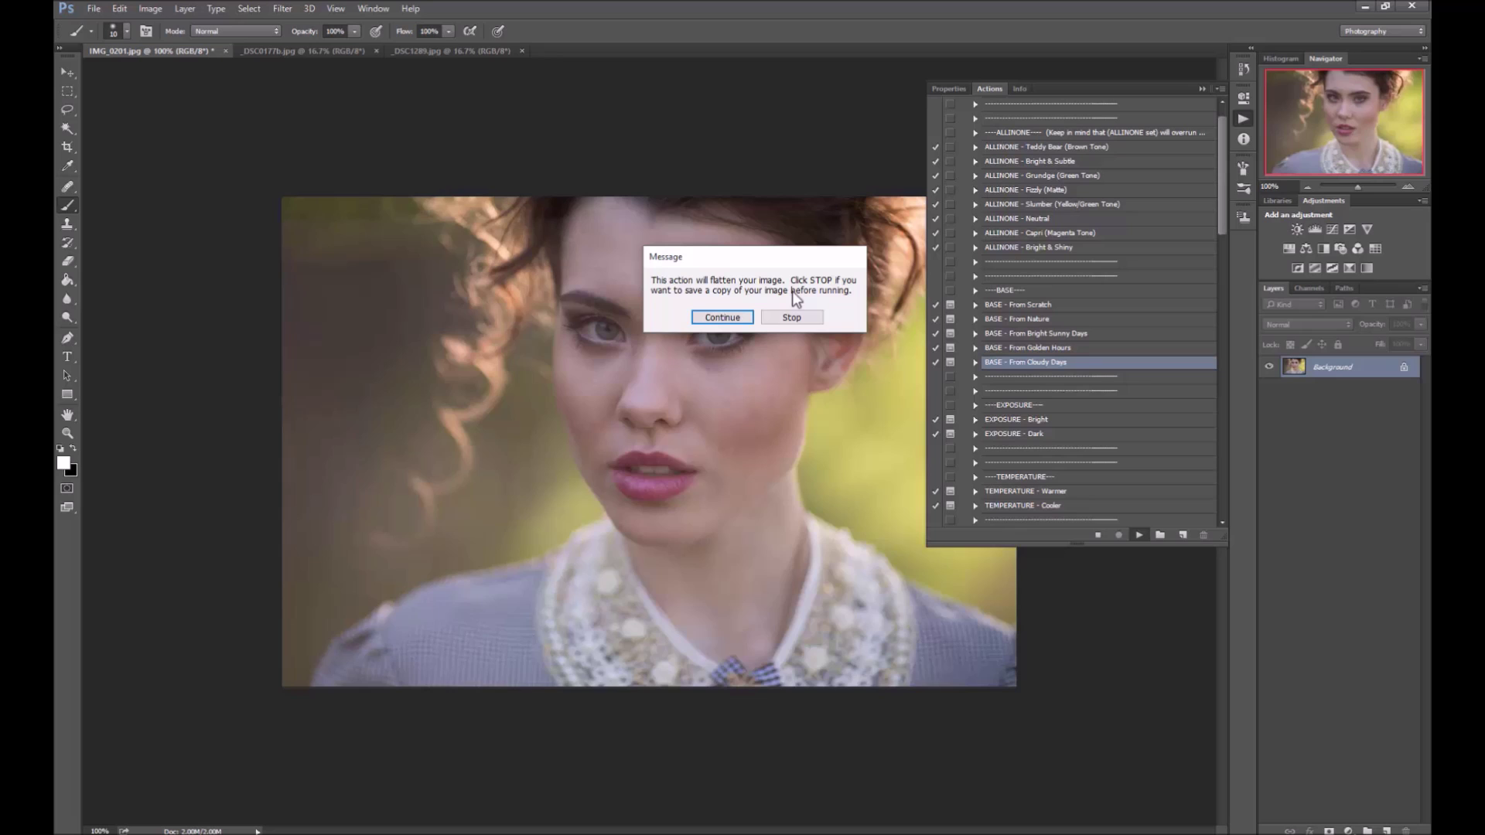
# Step: Accept the flatten warning, then toggle the Cloudy Days group off and on to compare
pyautogui.click(739, 318)
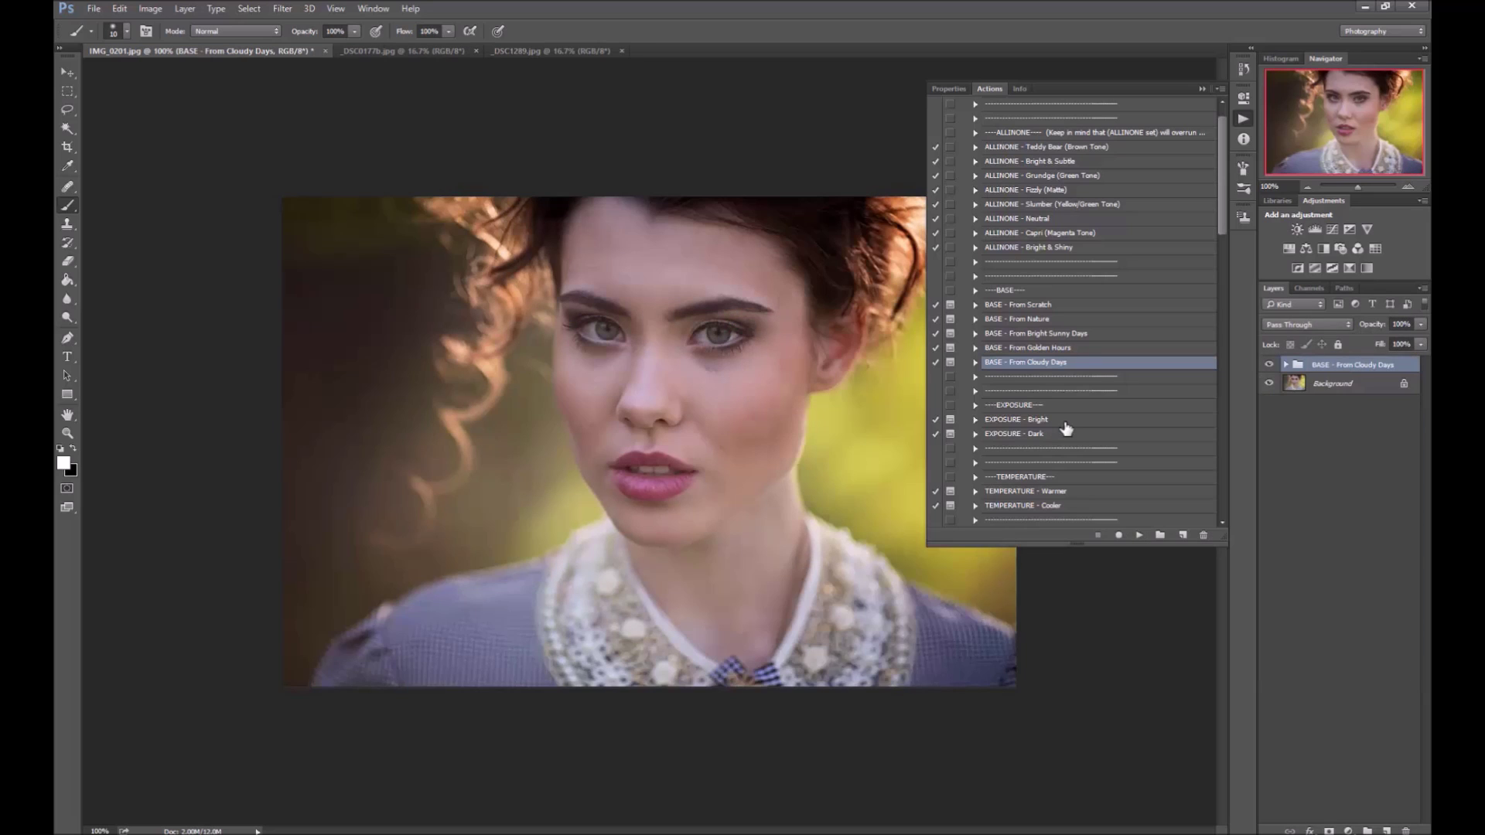
pyautogui.click(1269, 365)
pyautogui.click(1270, 365)
pyautogui.click(1269, 365)
# Step: Lower the Cloudy Days group to 85% opacity and select the EXPOSURE - Bright action
pyautogui.click(1371, 325)
pyautogui.moveTo(1373, 328); pyautogui.dragTo(1363, 331)
pyautogui.scroll(-3, 1211, 356)
pyautogui.scroll(-2, 1215, 294)
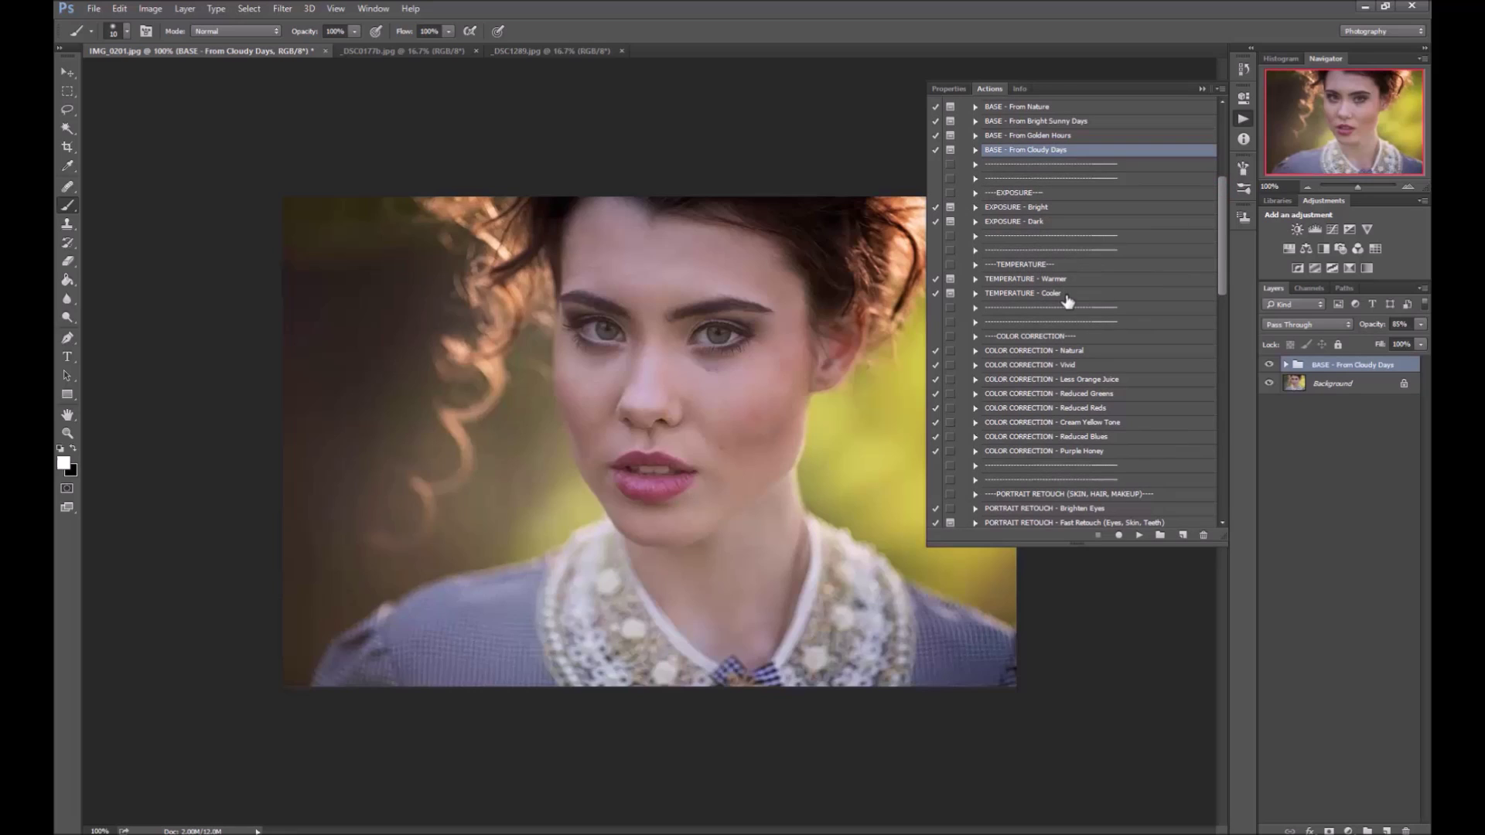
pyautogui.click(1049, 210)
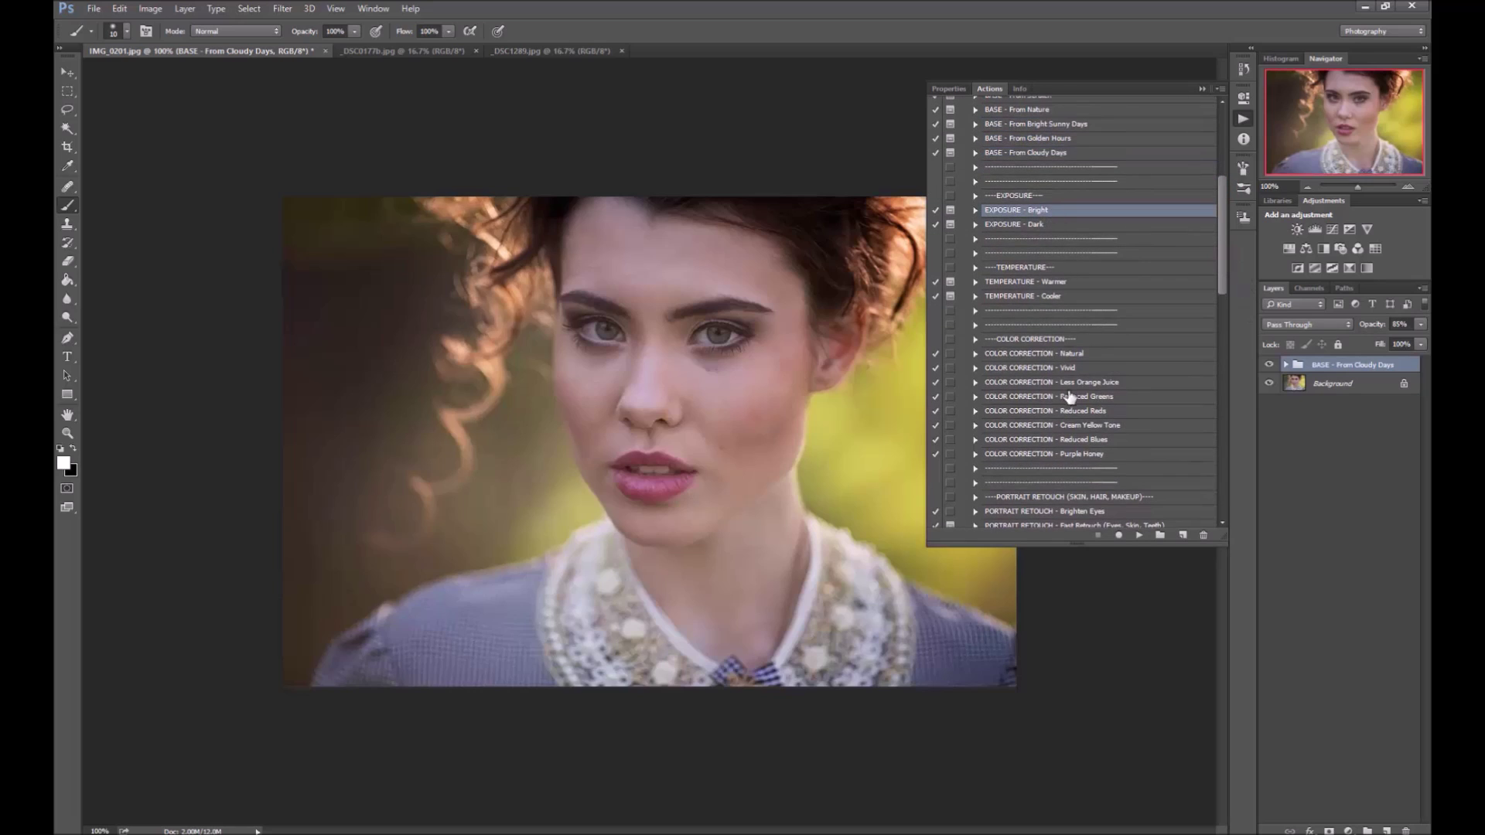
pyautogui.click(1140, 537)
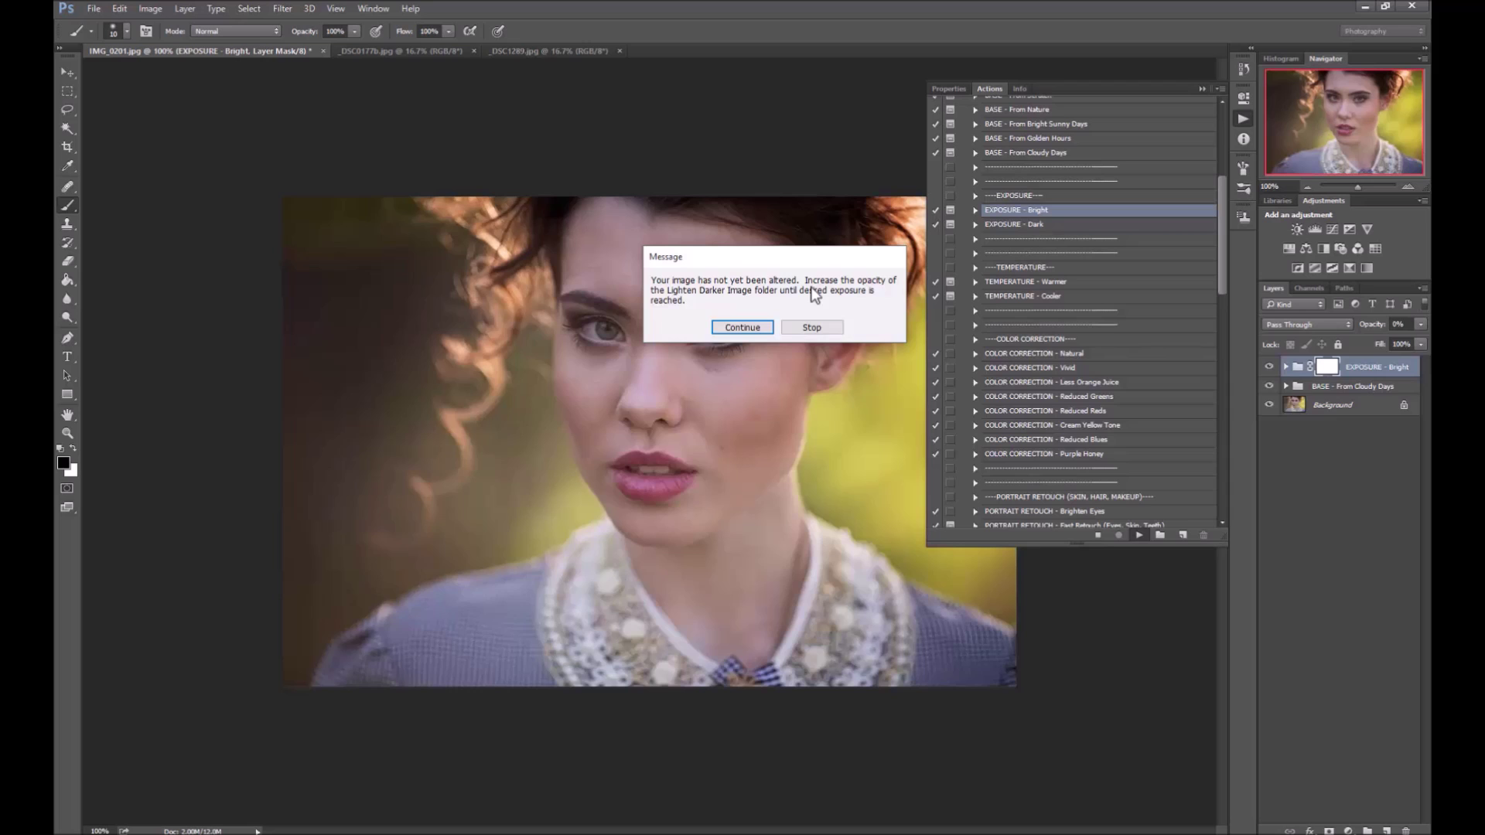
pyautogui.click(739, 328)
pyautogui.click(1369, 326)
pyautogui.moveTo(1375, 331); pyautogui.dragTo(1364, 352)
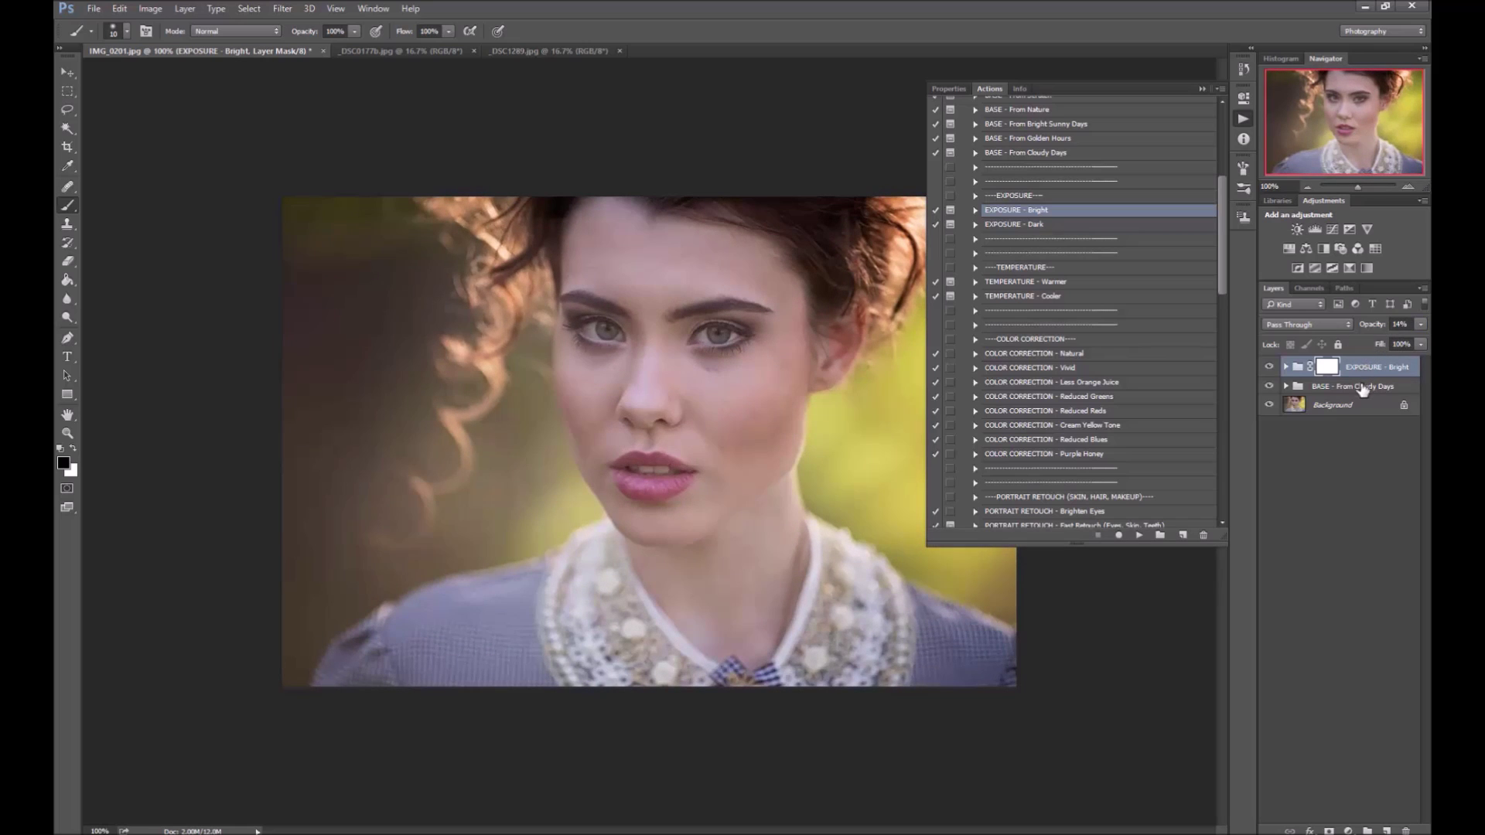
pyautogui.press('Delete')
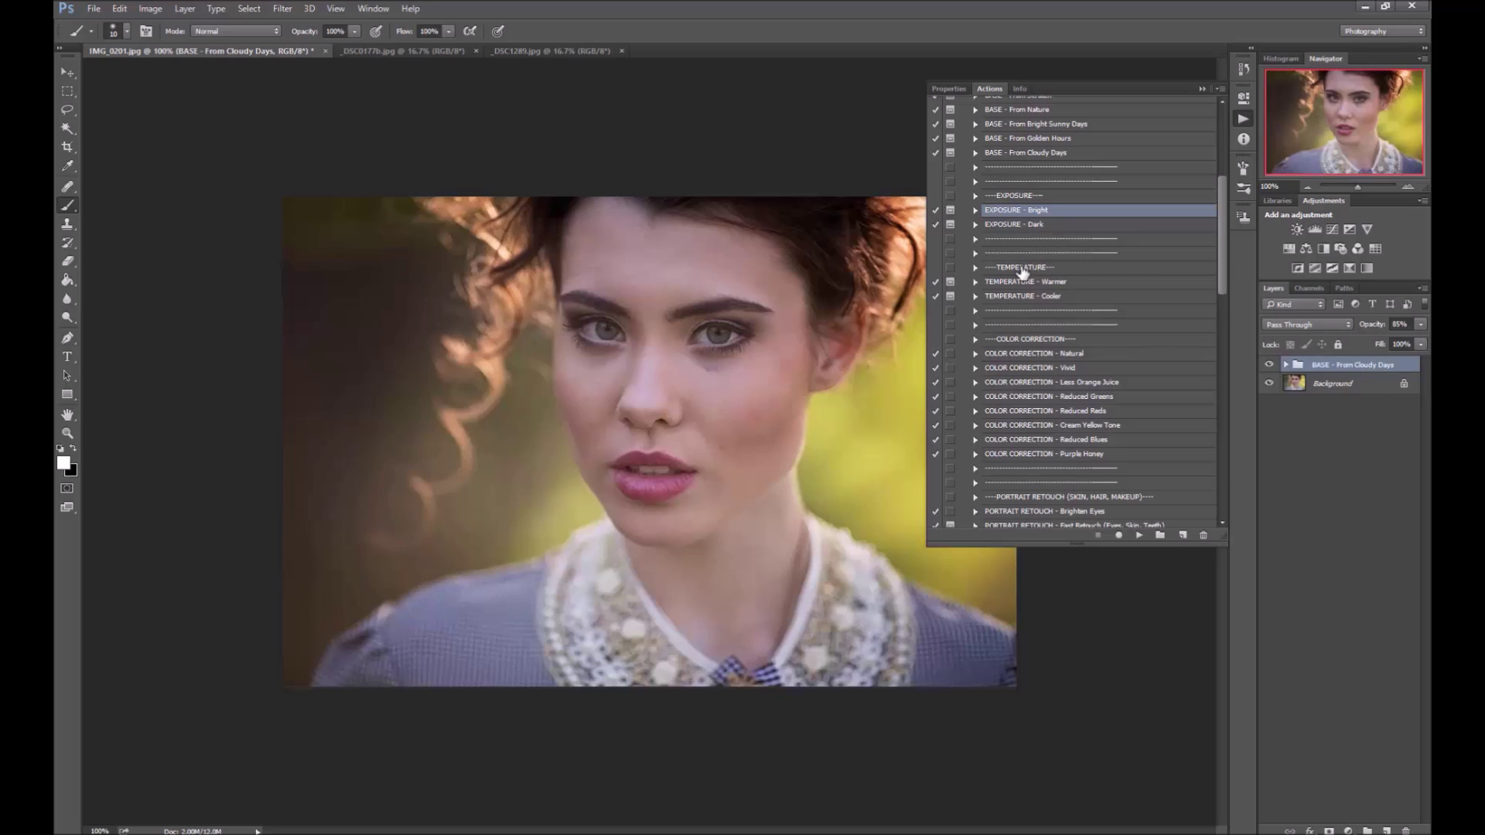
pyautogui.click(1039, 283)
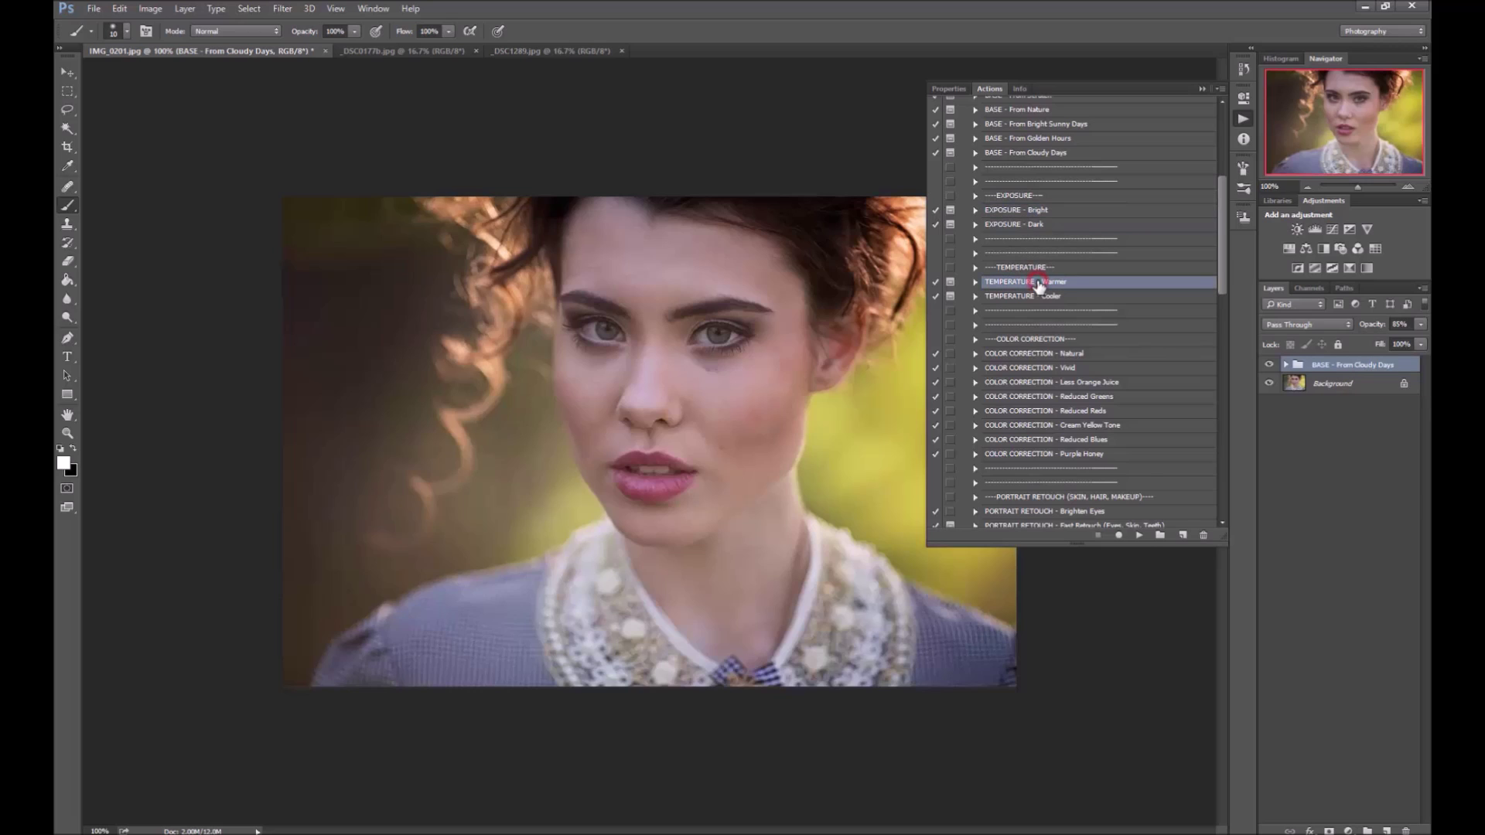
pyautogui.click(1139, 536)
pyautogui.click(755, 329)
pyautogui.moveTo(1371, 324)
pyautogui.mouseDown()
pyautogui.moveTo(1426, 331)
pyautogui.moveTo(1396, 337)
pyautogui.mouseUp()
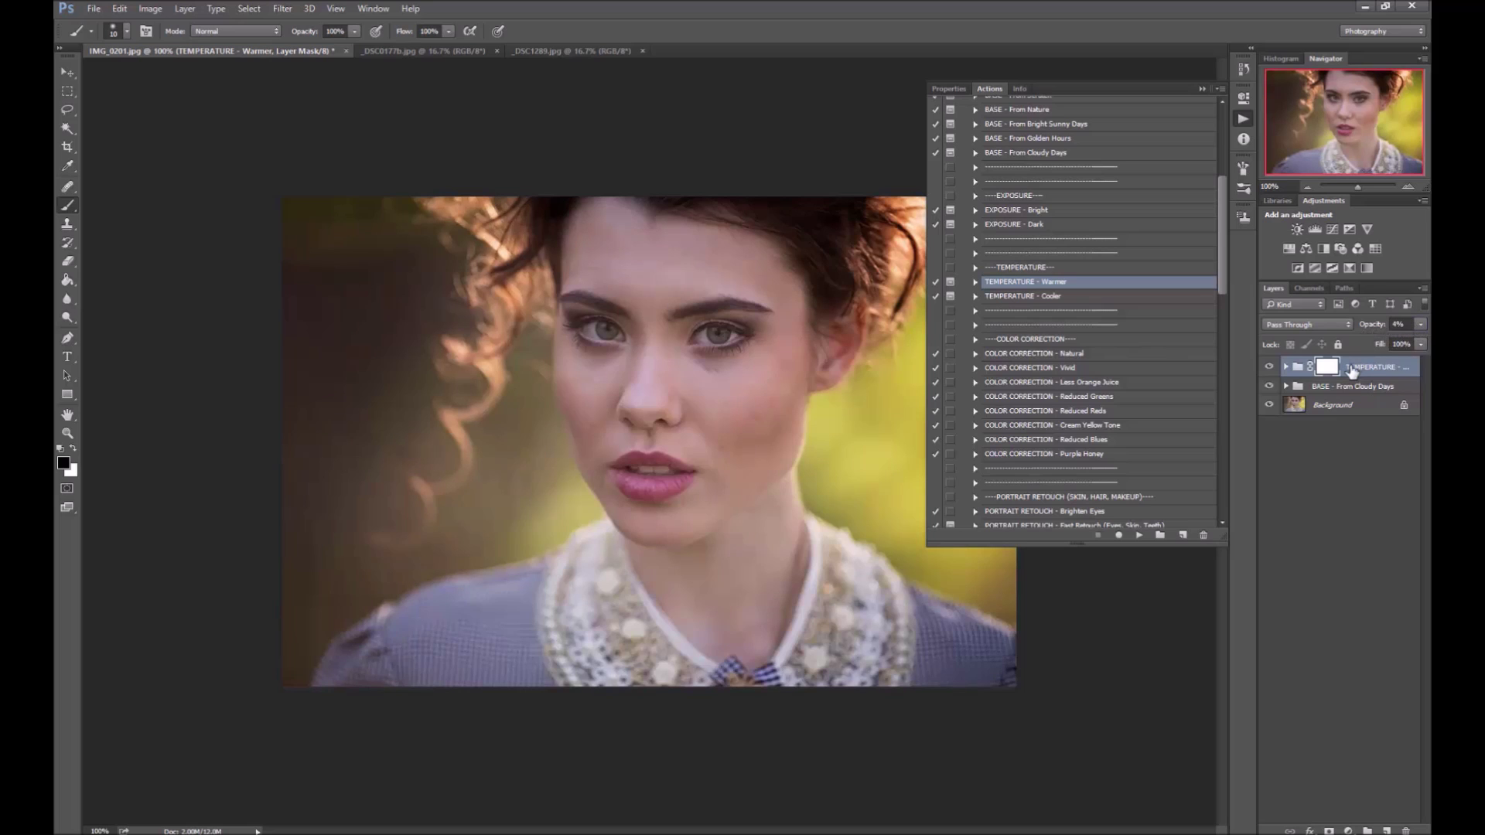
pyautogui.press('Delete')
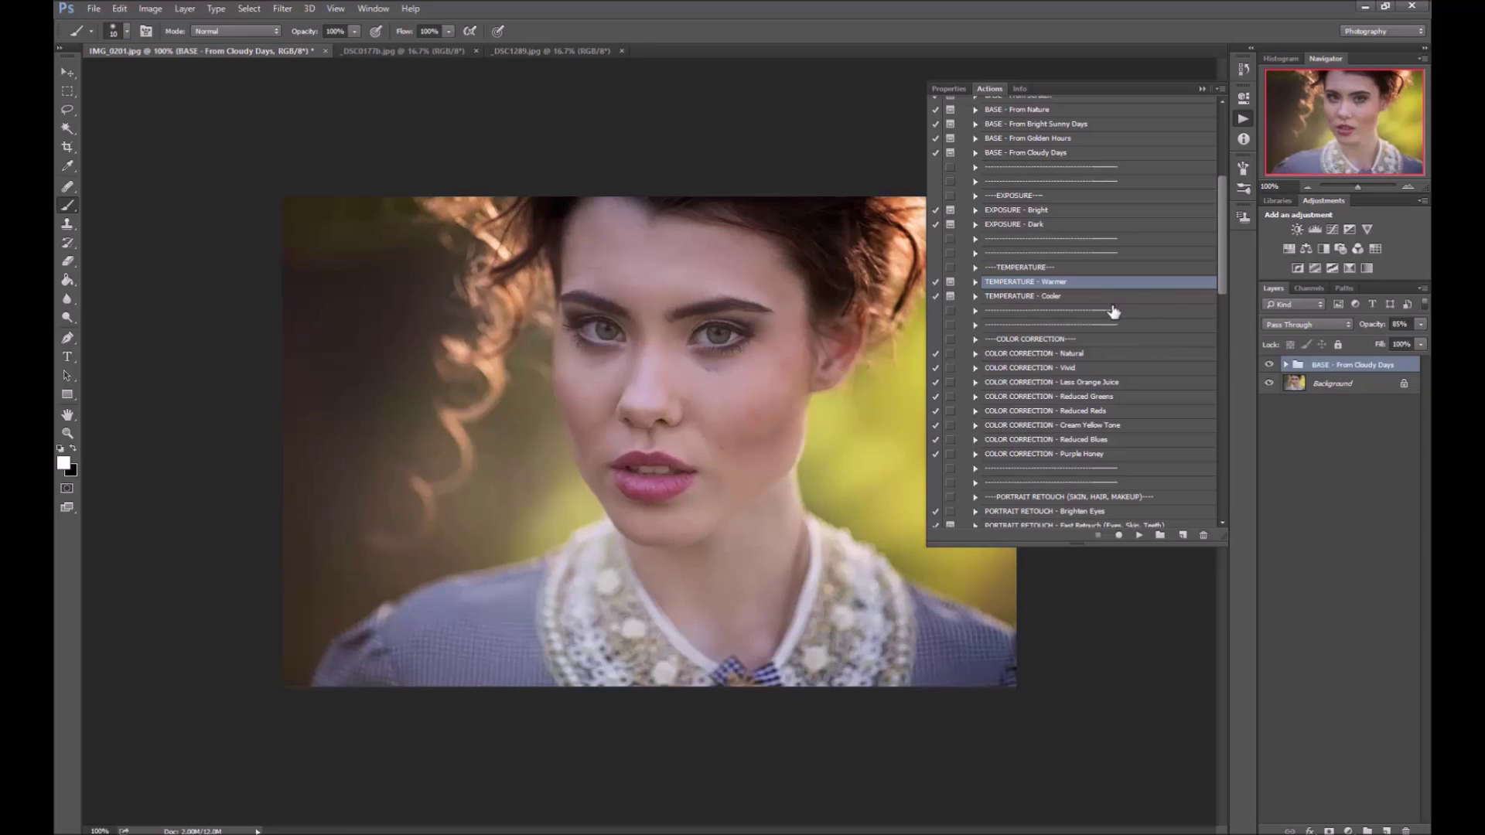
pyautogui.scroll(-2, 1121, 371)
pyautogui.scroll(-2, 1129, 397)
pyautogui.scroll(-2, 1097, 397)
pyautogui.scroll(-2, 1084, 400)
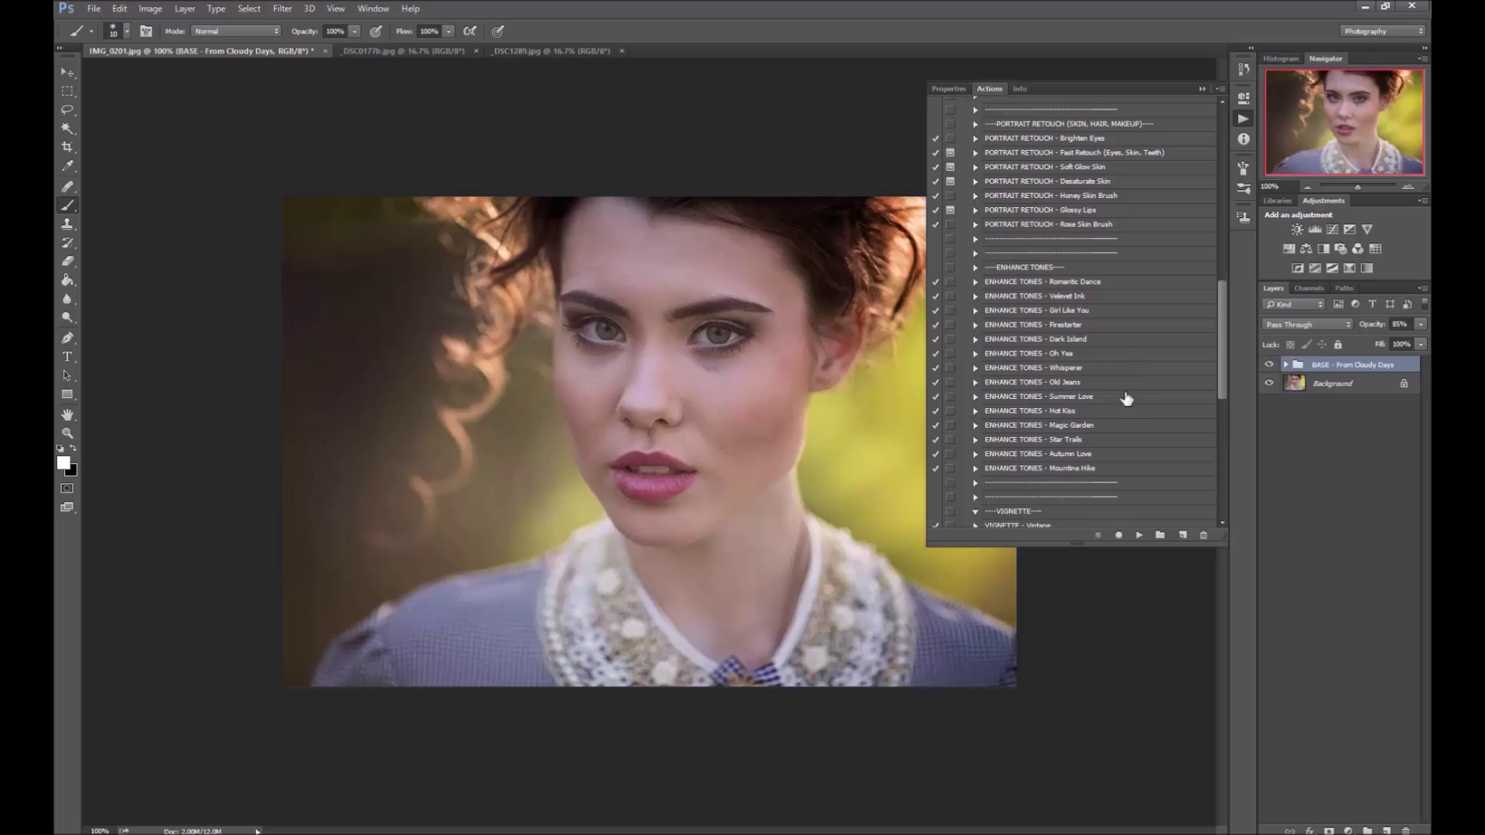
# Step: Apply the Summer Love and Hot Kiss tones, each at reduced layer opacity
pyautogui.click(1090, 401)
pyautogui.click(1139, 535)
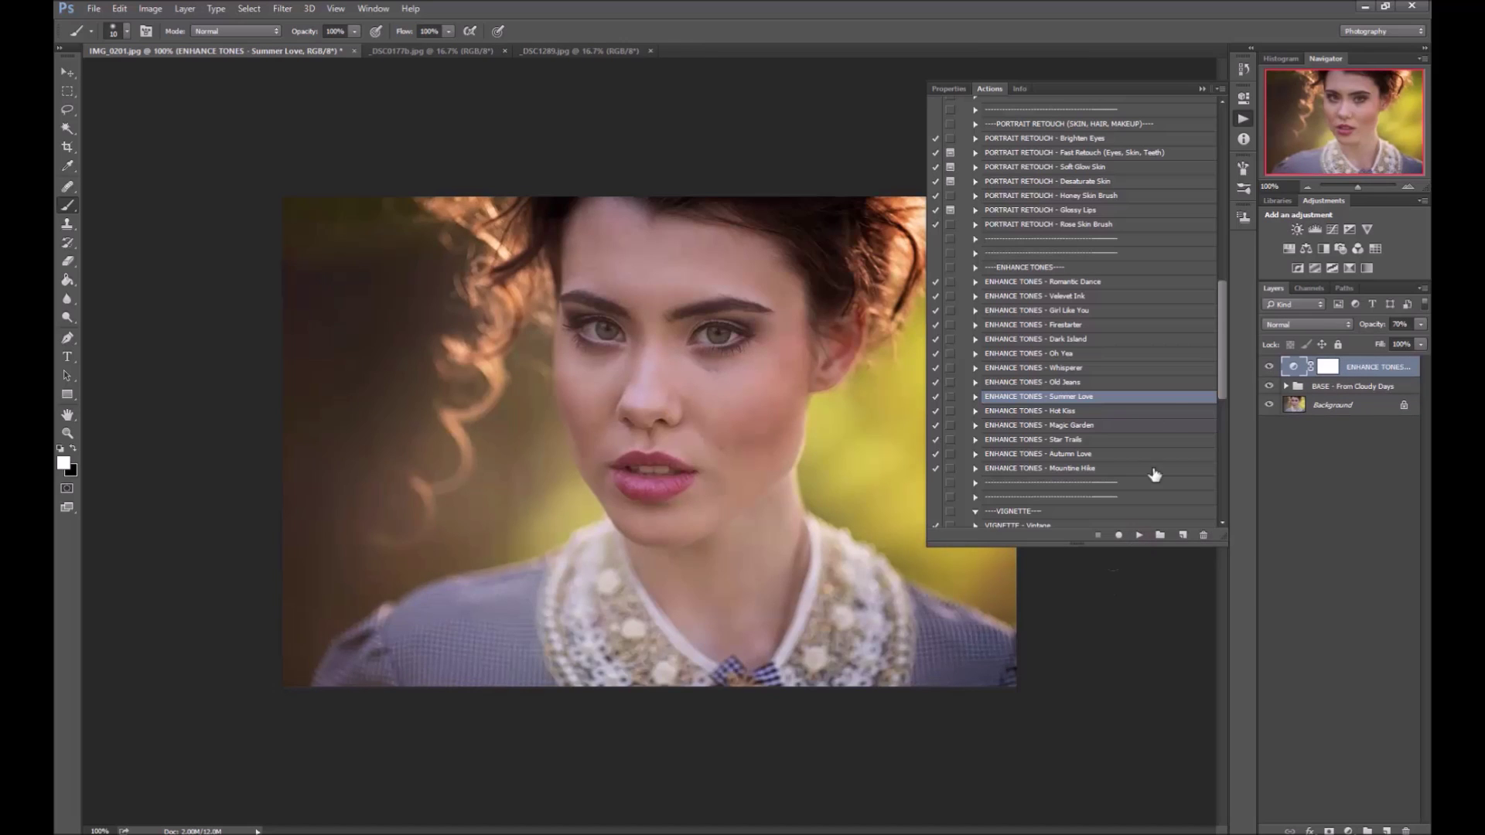
pyautogui.moveTo(1371, 324); pyautogui.dragTo(1360, 333)
pyautogui.click(1113, 412)
pyautogui.click(1138, 535)
pyautogui.moveTo(1369, 324); pyautogui.dragTo(1364, 328)
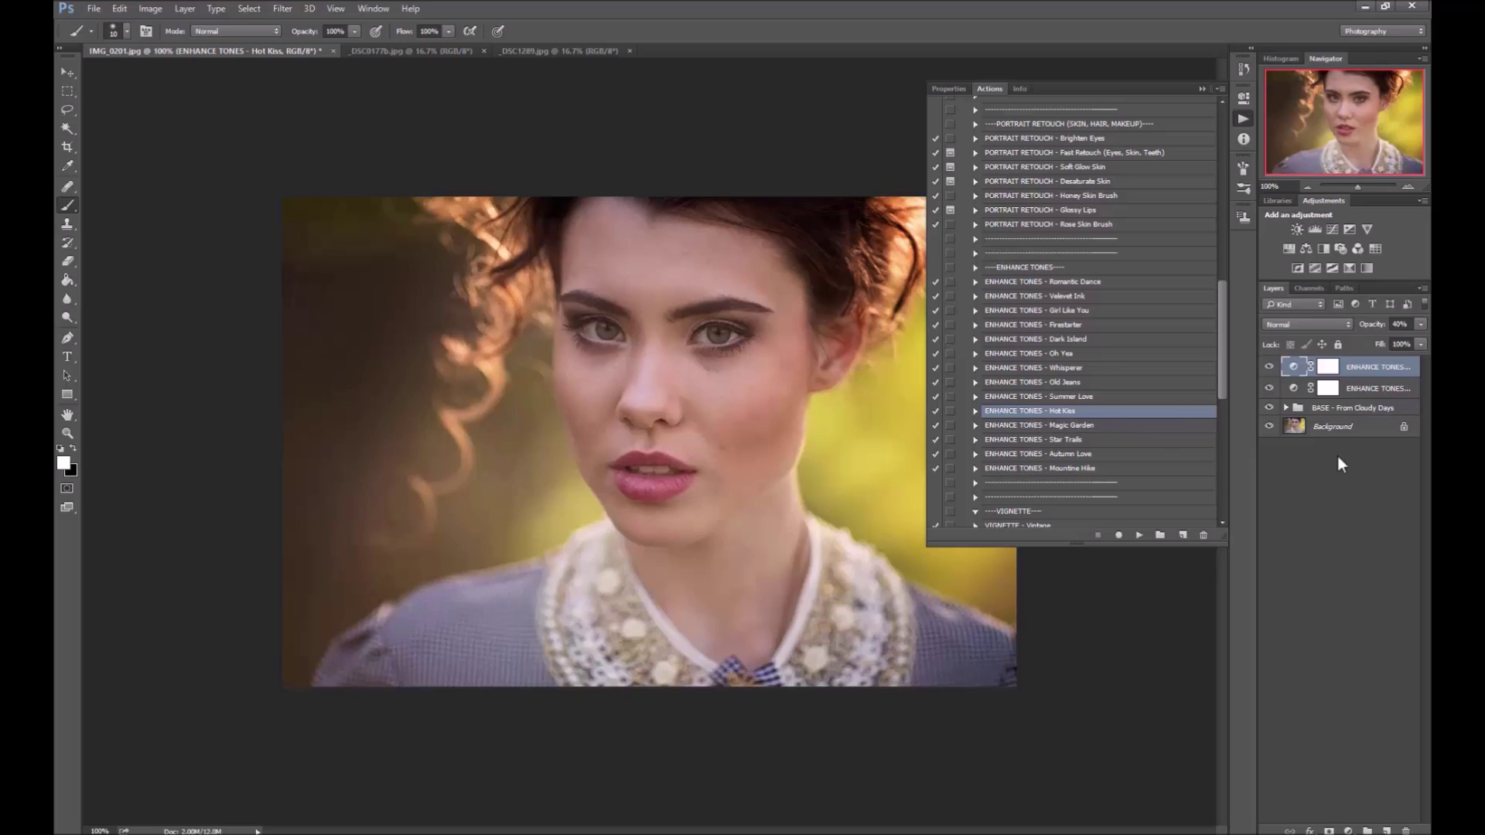
# Step: Flatten the image, discarding hidden layers, and select the Advanced portrait retouch action
pyautogui.rightClick(1377, 373)
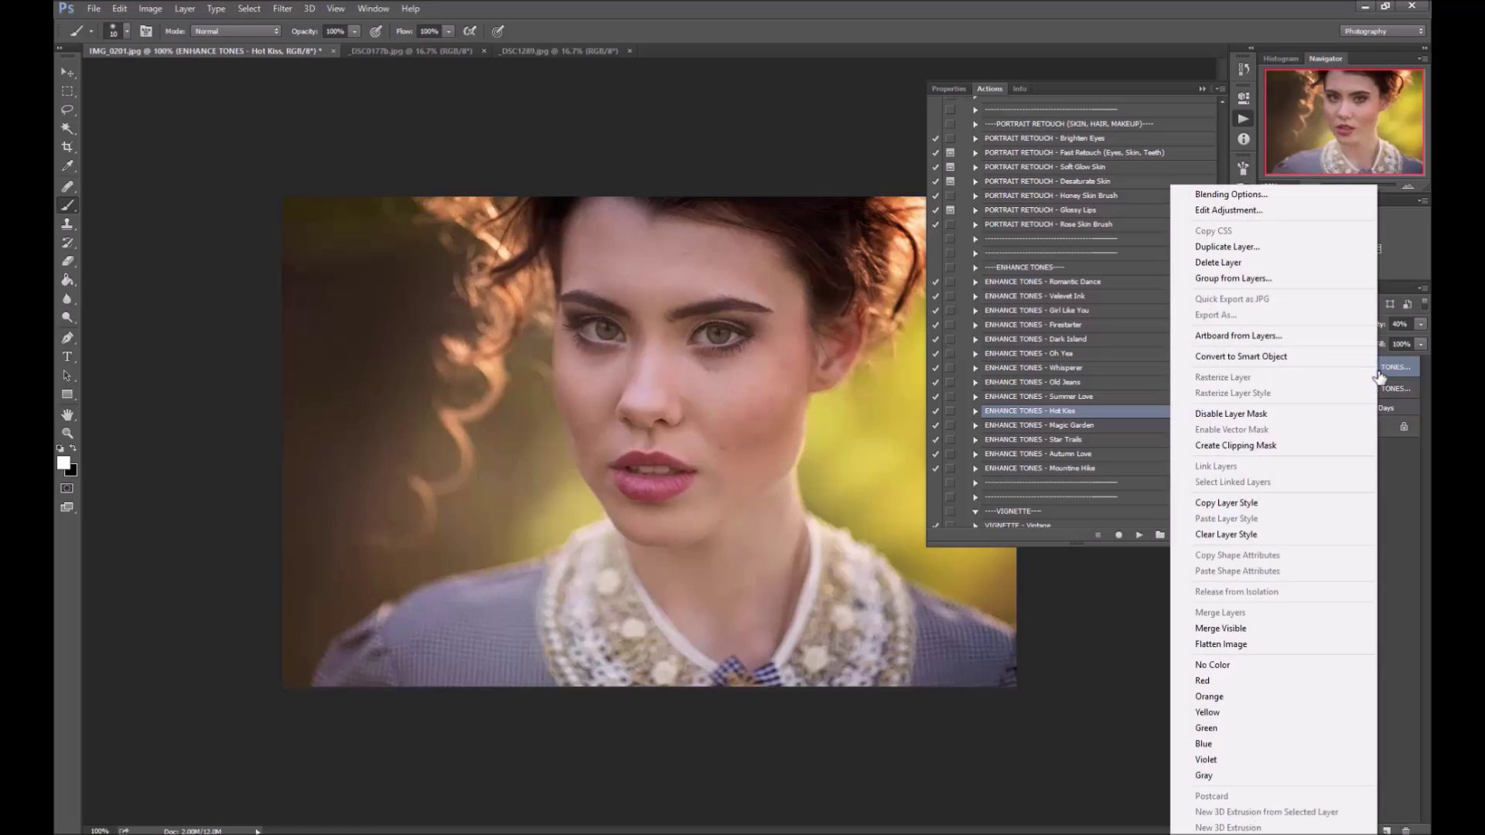
pyautogui.click(1288, 643)
pyautogui.click(722, 314)
pyautogui.moveTo(1223, 308); pyautogui.dragTo(1242, 433)
pyautogui.click(1065, 405)
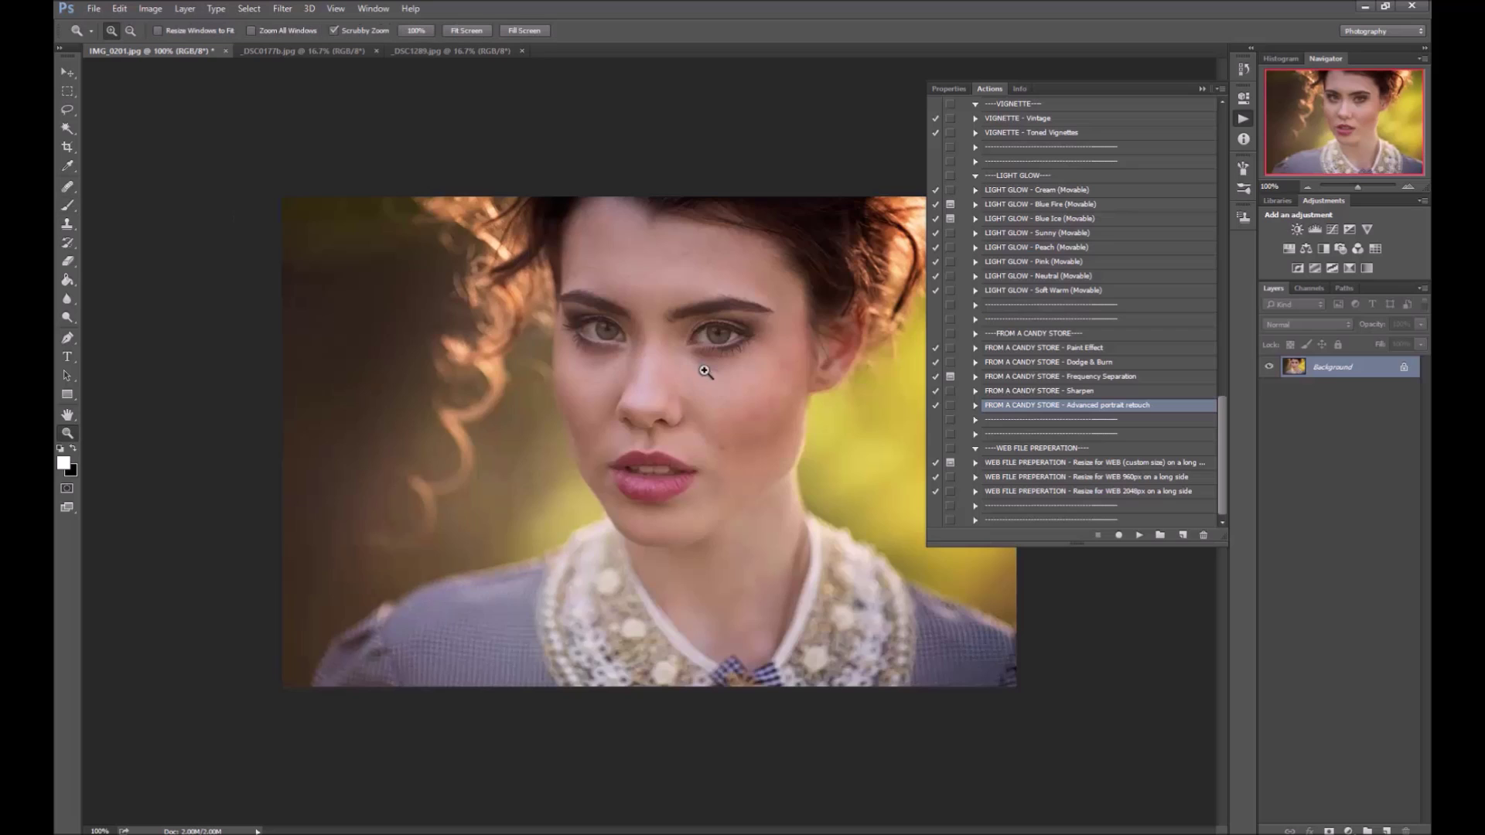
# Step: Zoom in on the face and set up a size-15 Healing Brush with a clean-skin source
pyautogui.moveTo(735, 371); pyautogui.dragTo(762, 408)
pyautogui.moveTo(703, 457); pyautogui.dragTo(634, 330)
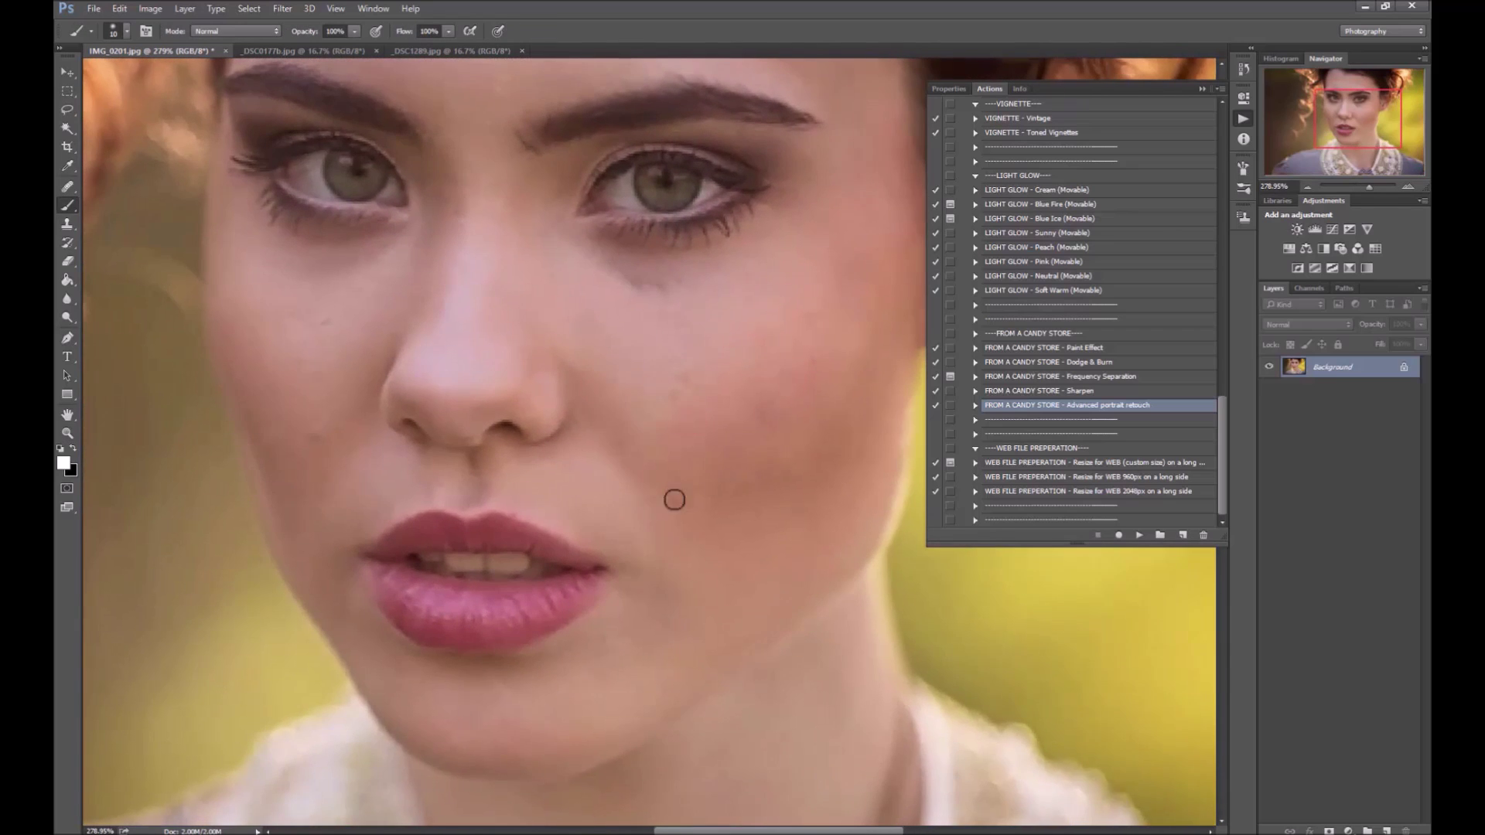
pyautogui.moveTo(482, 285); pyautogui.dragTo(495, 454)
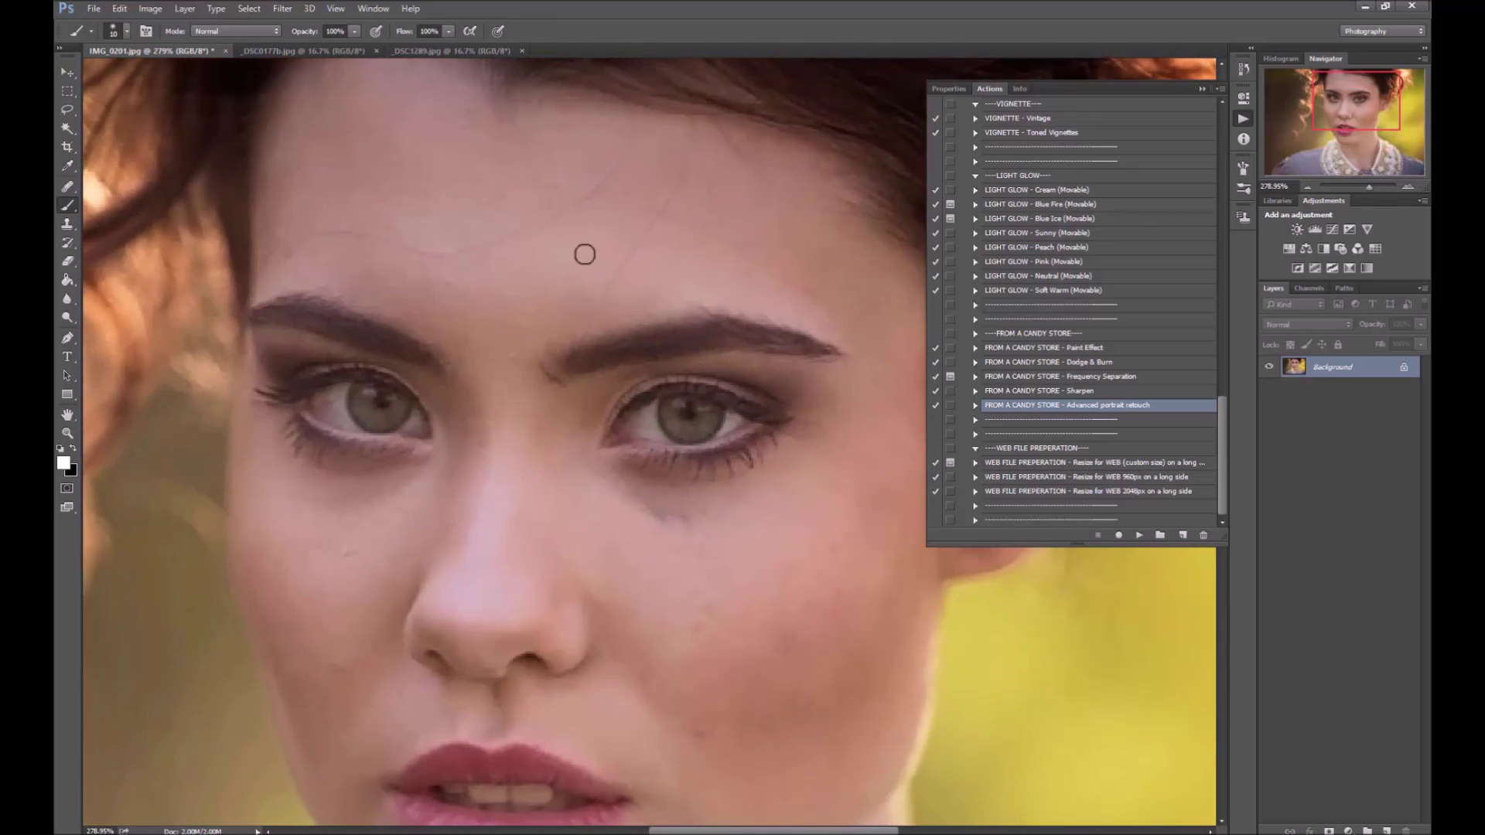
pyautogui.moveTo(541, 345); pyautogui.dragTo(518, 252)
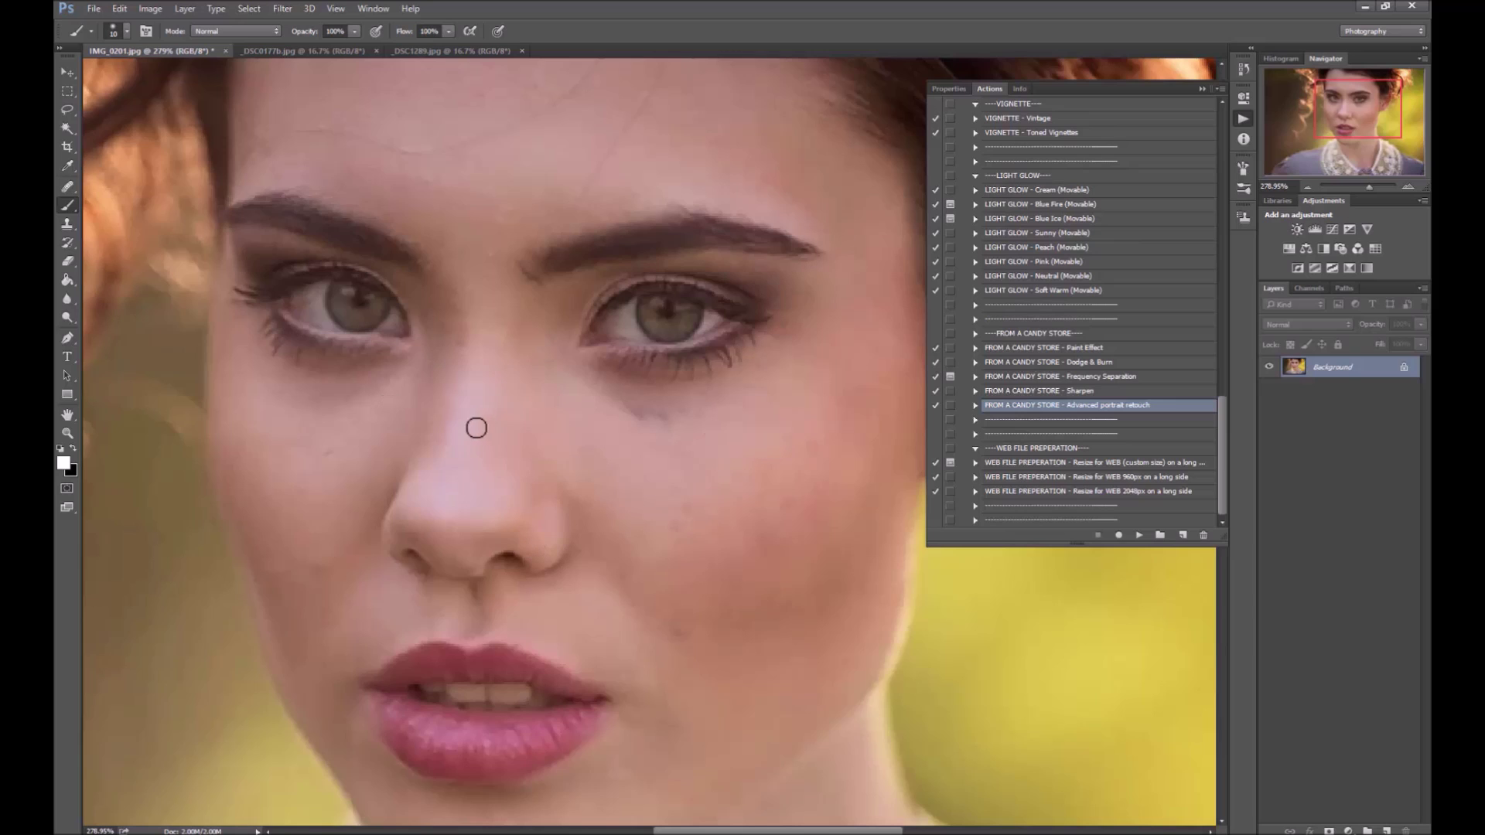
pyautogui.press('j')
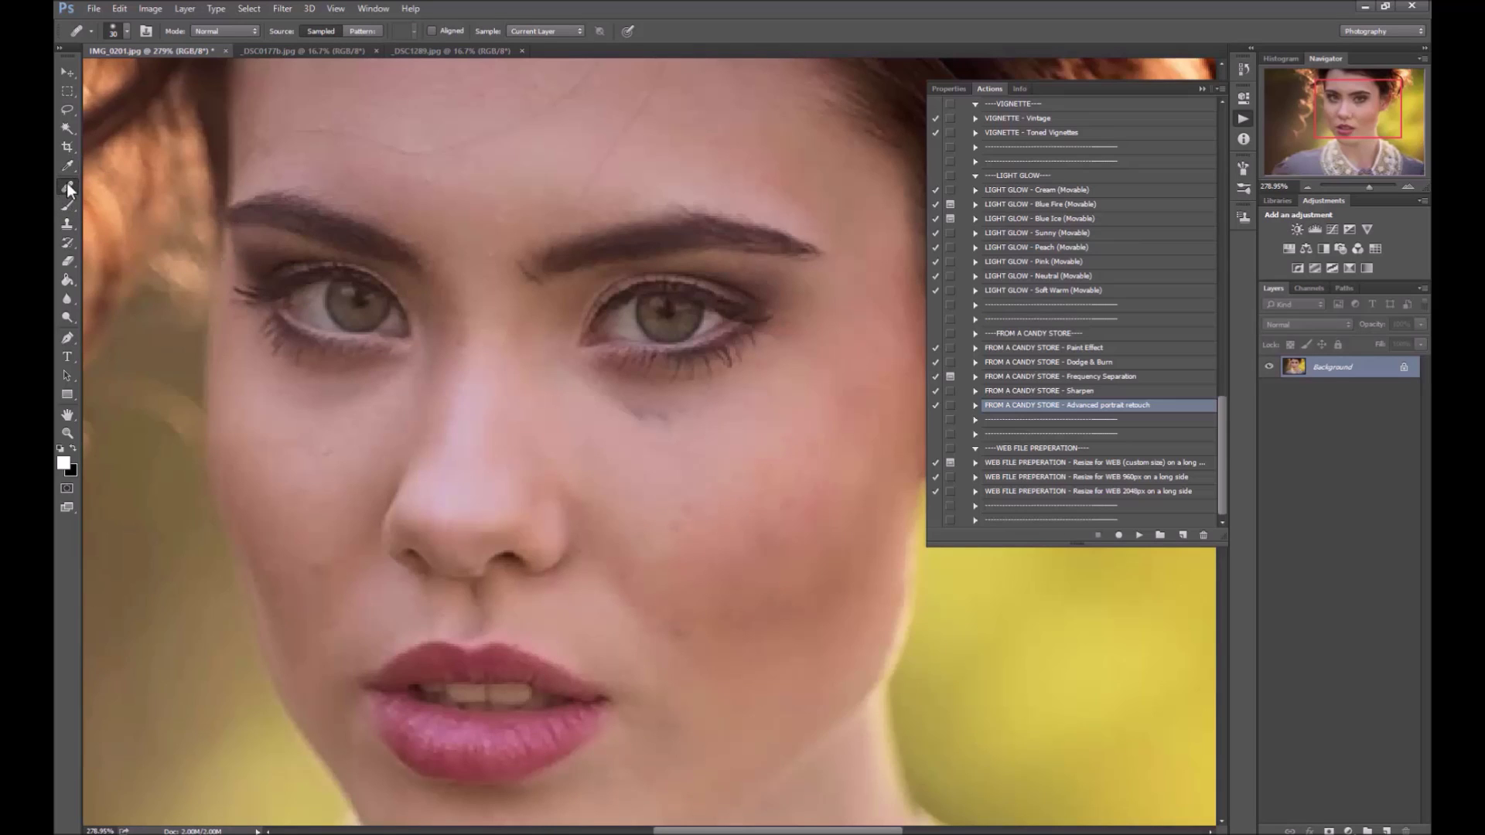
pyautogui.rightClick(68, 188)
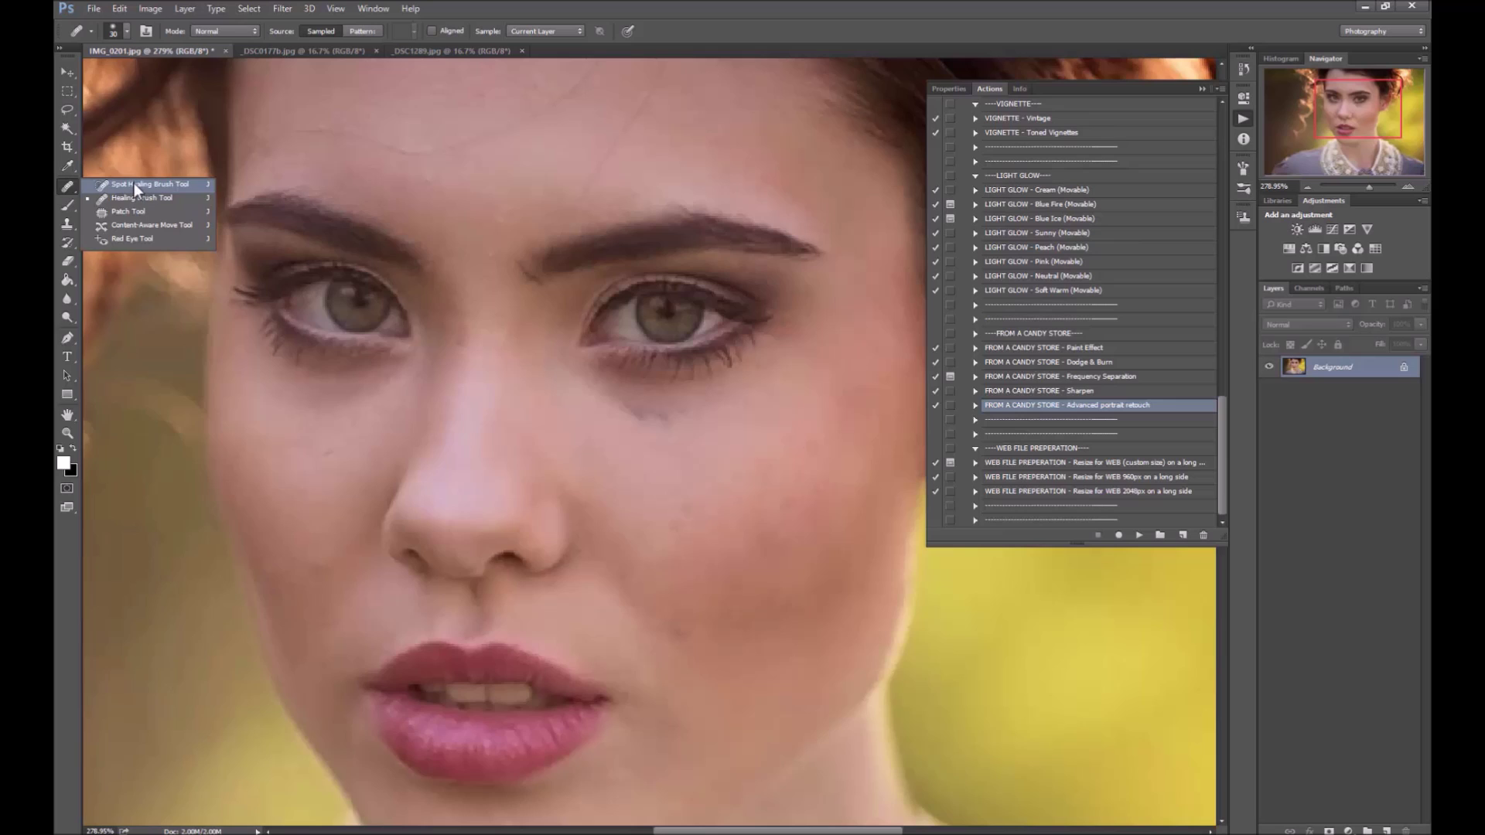
pyautogui.click(122, 198)
pyautogui.press('[')
pyautogui.press('[')
pyautogui.press('[')
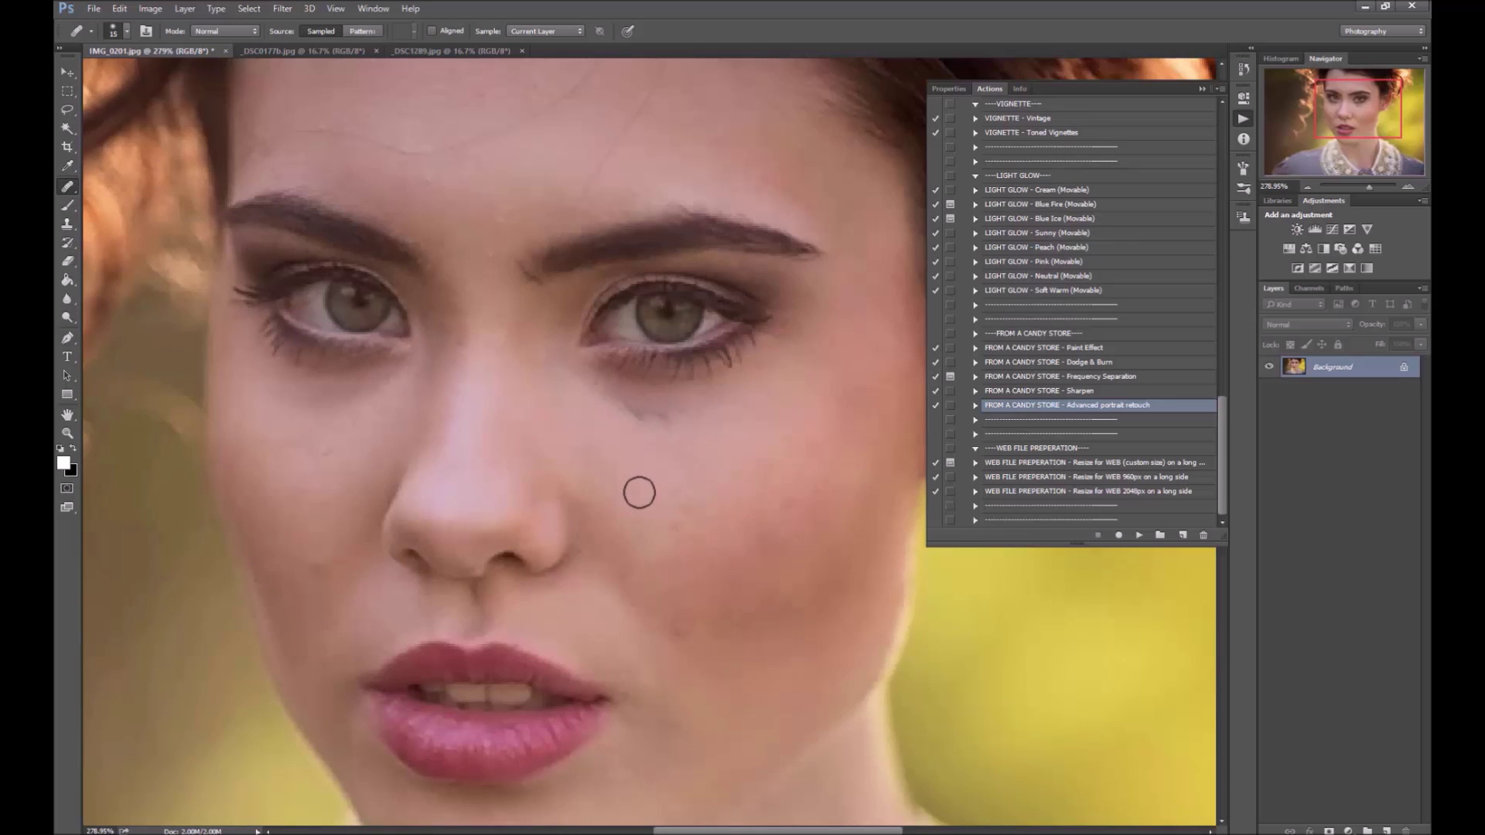
pyautogui.press('alt')
pyautogui.keyDown('alt'); pyautogui.click(659, 498); pyautogui.keyUp('alt')
# Step: Heal the small blemishes on both cheeks and the chin
pyautogui.moveTo(571, 157); pyautogui.dragTo(576, 165)
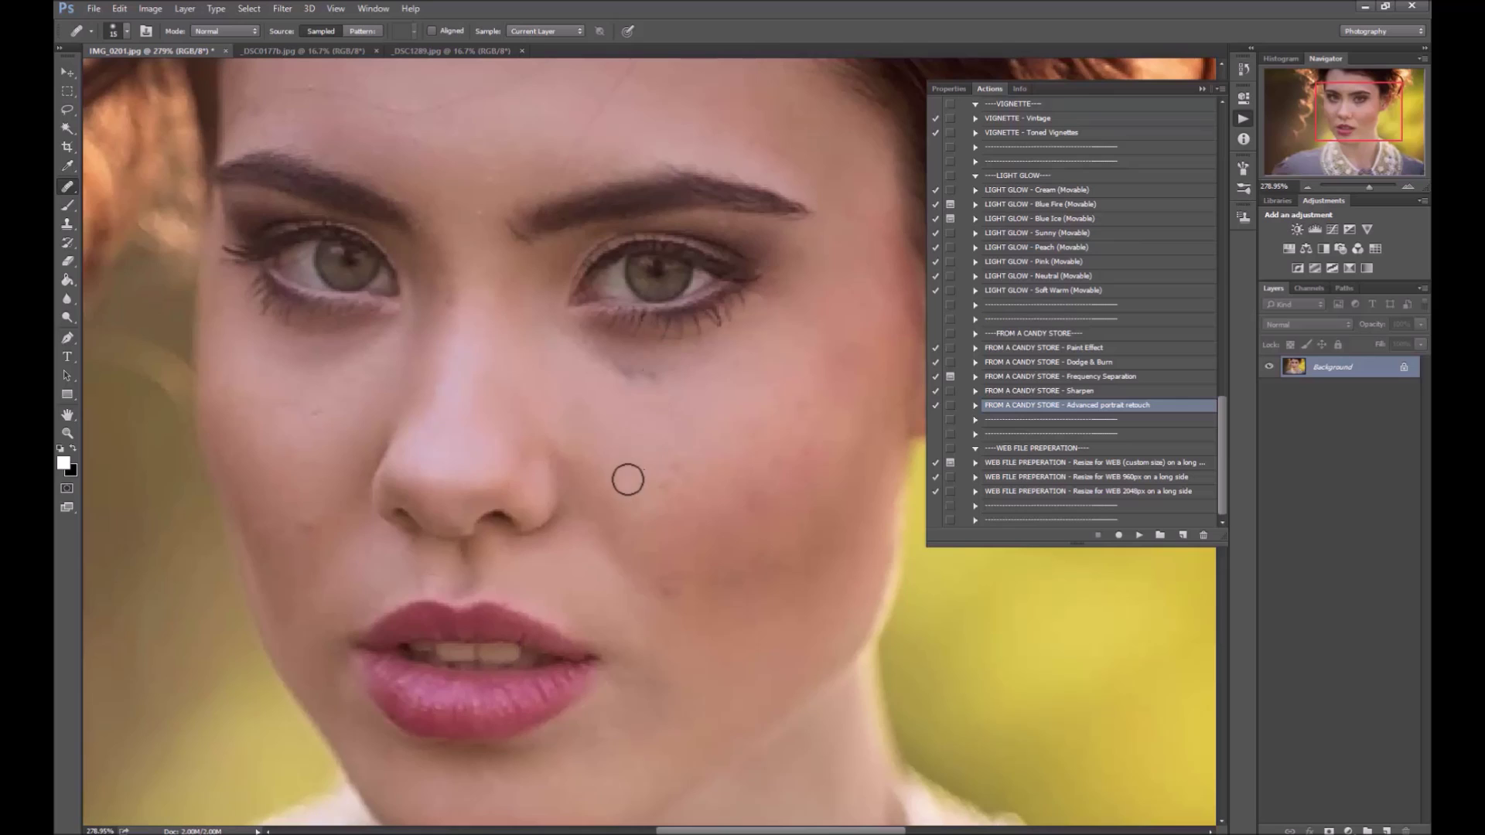
pyautogui.click(652, 467)
pyautogui.press('alt')
pyautogui.keyDown('alt'); pyautogui.click(650, 457); pyautogui.keyUp('alt')
pyautogui.click(757, 495)
pyautogui.keyDown('alt'); pyautogui.click(676, 623); pyautogui.keyUp('alt')
pyautogui.click(667, 585)
pyautogui.keyDown('alt'); pyautogui.click(573, 139); pyautogui.keyUp('alt')
pyautogui.click(310, 514)
# Step: Heal the spots across the forehead, above the brows and between the eyebrows
pyautogui.click(317, 413)
pyautogui.click(285, 408)
pyautogui.moveTo(491, 290); pyautogui.dragTo(549, 538)
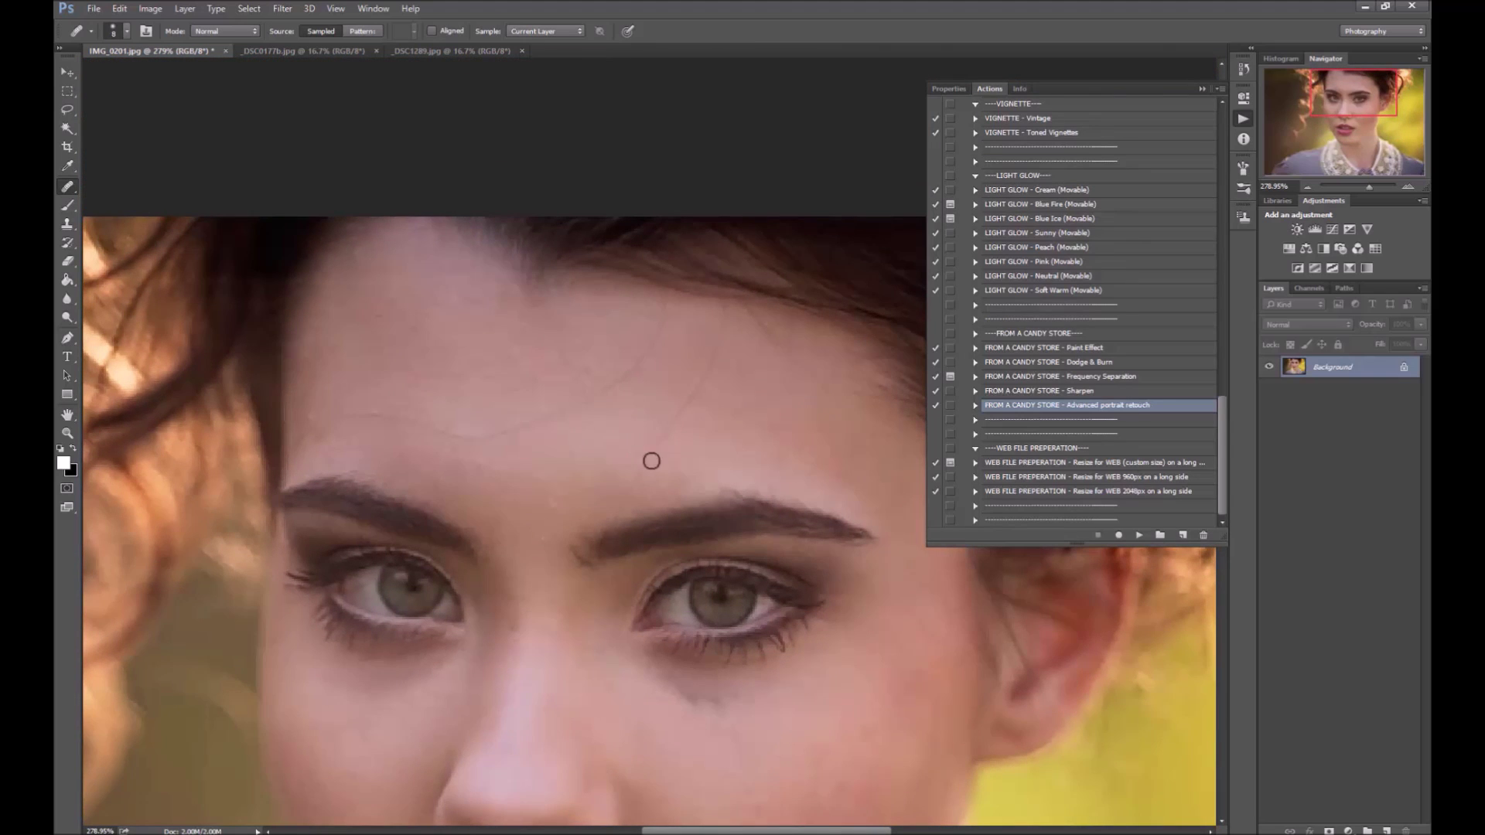
pyautogui.keyDown('alt'); pyautogui.click(836, 409); pyautogui.keyUp('alt')
pyautogui.click(600, 526)
pyautogui.click(633, 482)
pyautogui.keyDown('alt'); pyautogui.click(670, 406); pyautogui.keyUp('alt')
pyautogui.click(295, 467)
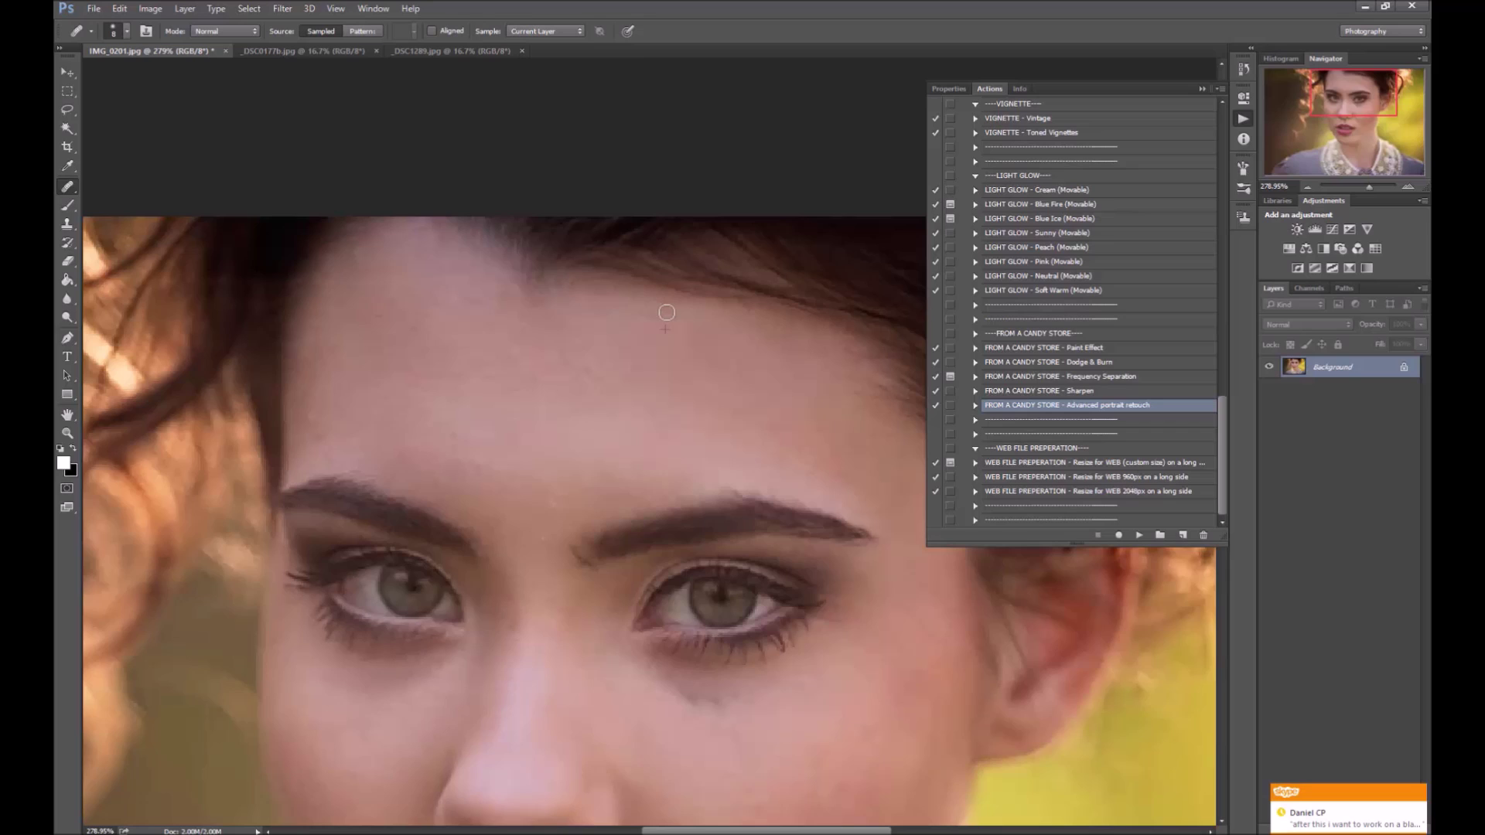
pyautogui.click(543, 551)
pyautogui.click(1416, 794)
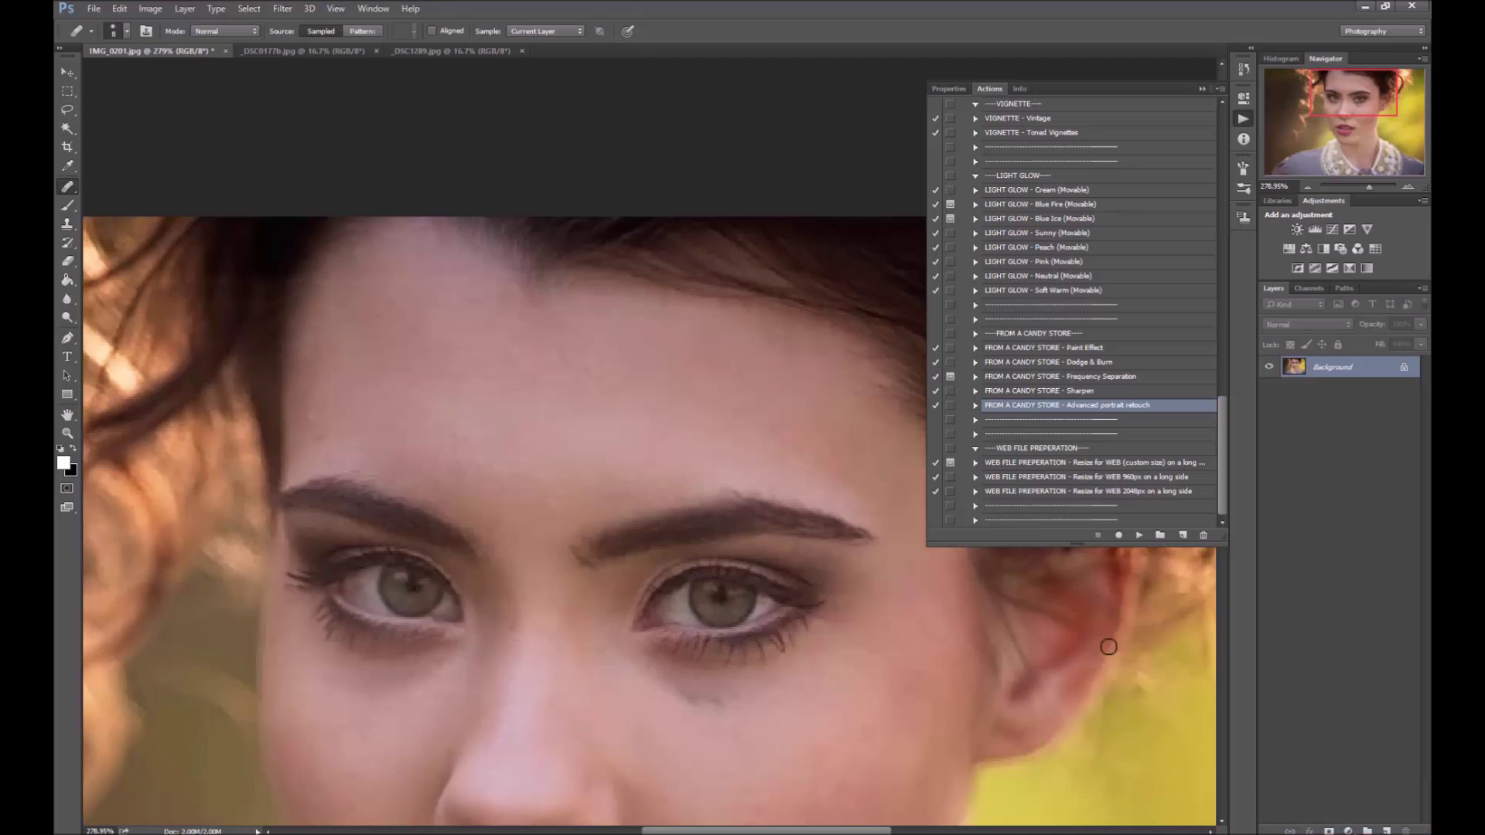
pyautogui.click(549, 504)
# Step: Heal the dark spots under the right eye with a size-15 brush, then zoom out
pyautogui.moveTo(630, 686); pyautogui.dragTo(530, 426)
pyautogui.press(']')
pyautogui.press(']')
pyautogui.click(524, 385)
pyautogui.click(560, 388)
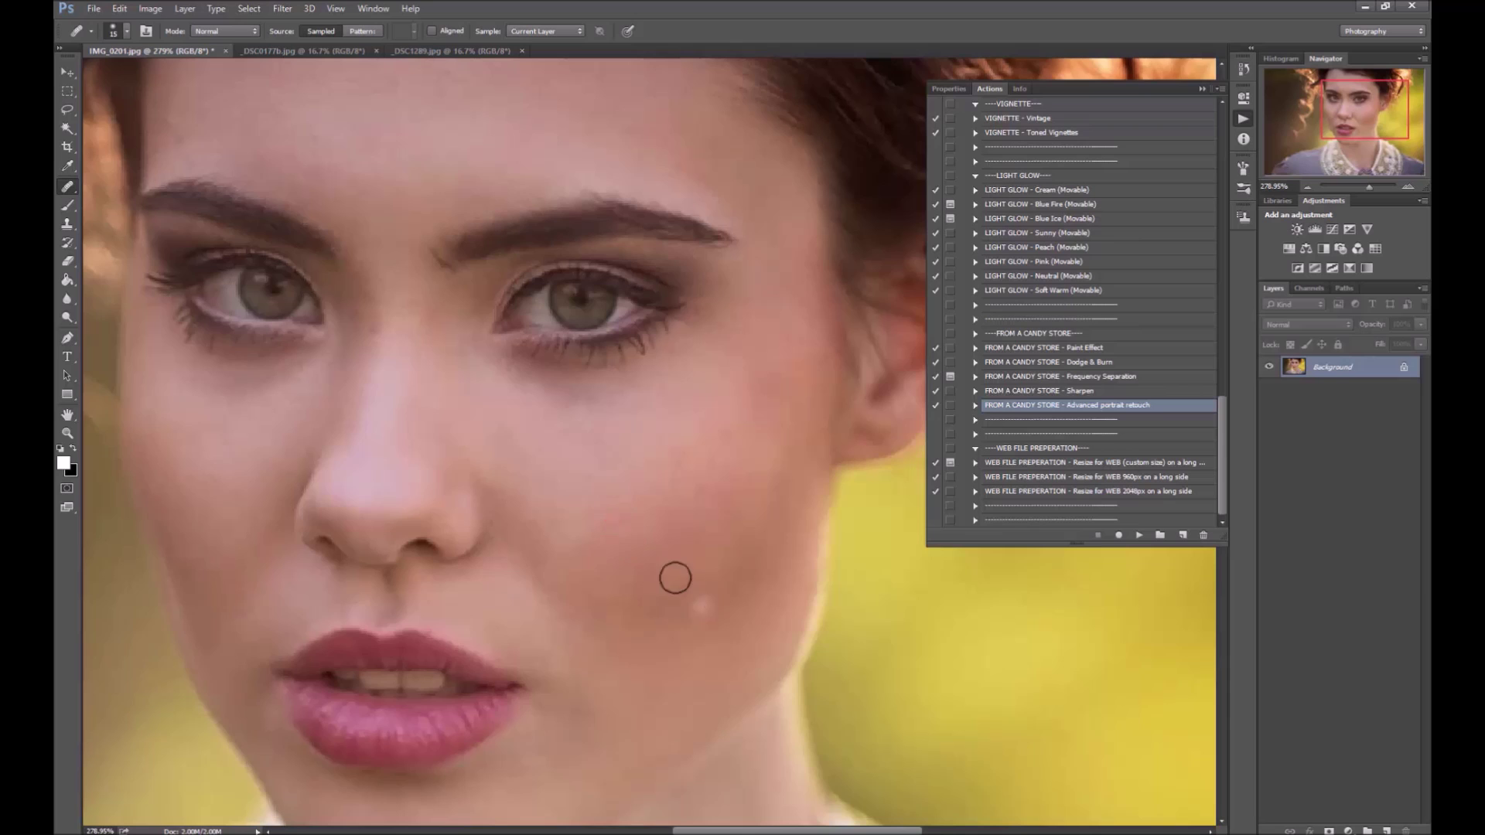
pyautogui.press('z')
pyautogui.moveTo(615, 403); pyautogui.dragTo(506, 391)
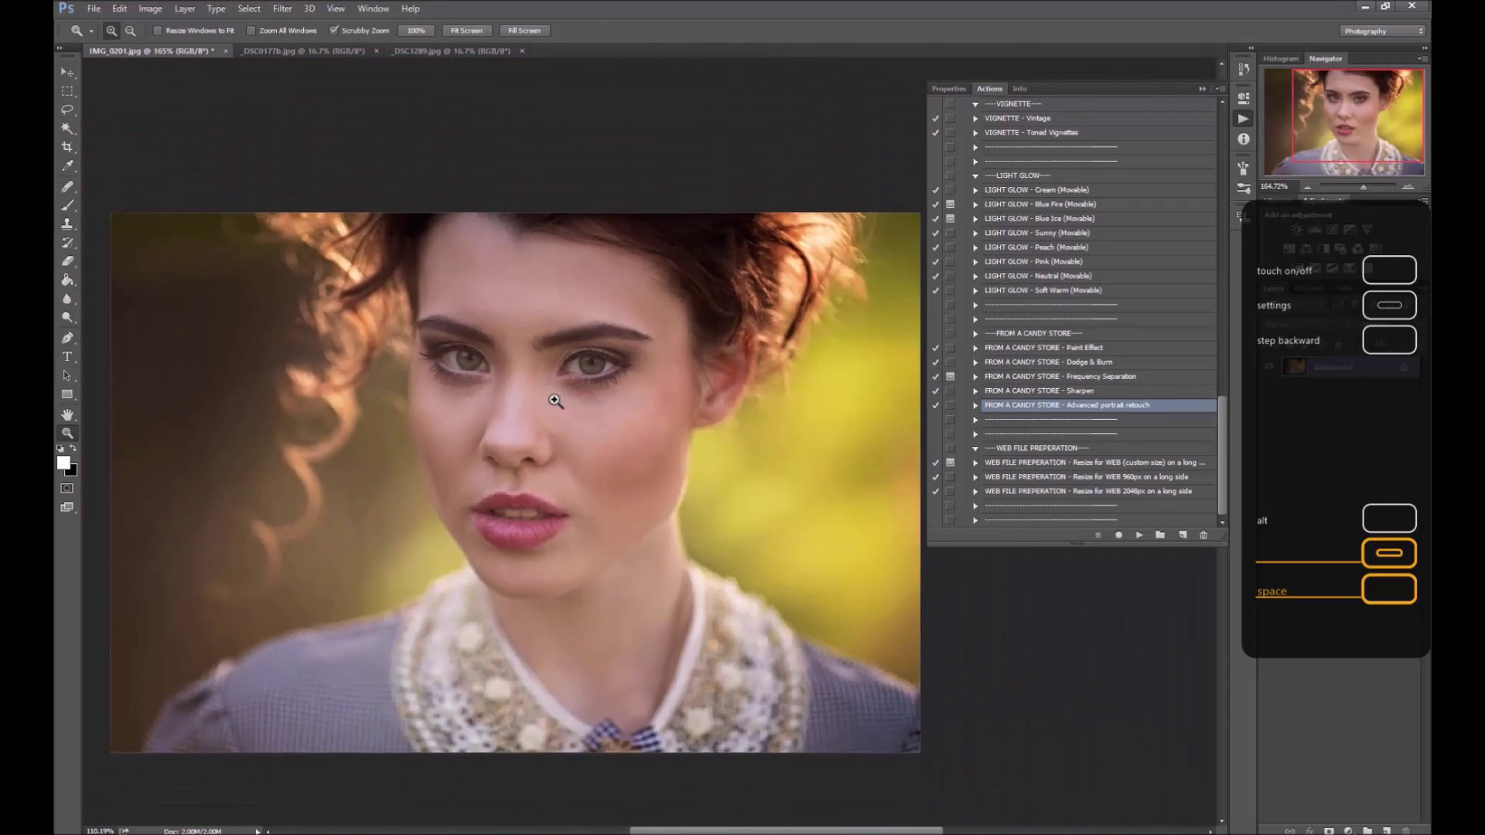
# Step: Run Advanced portrait retouch with a Dust & Scratches radius of 9
pyautogui.press('j')
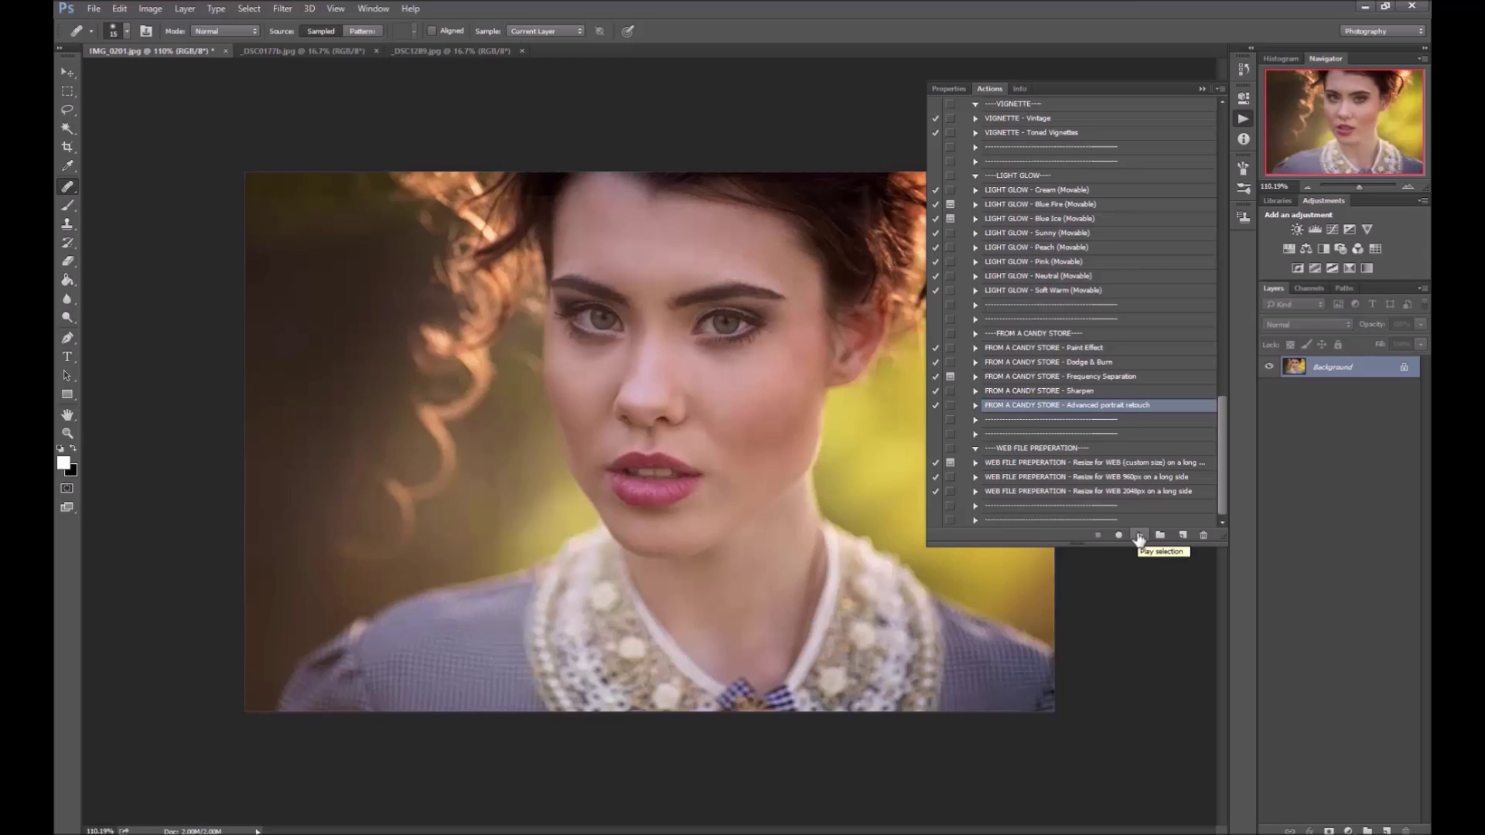
pyautogui.click(1139, 536)
pyautogui.moveTo(842, 233); pyautogui.dragTo(1073, 185)
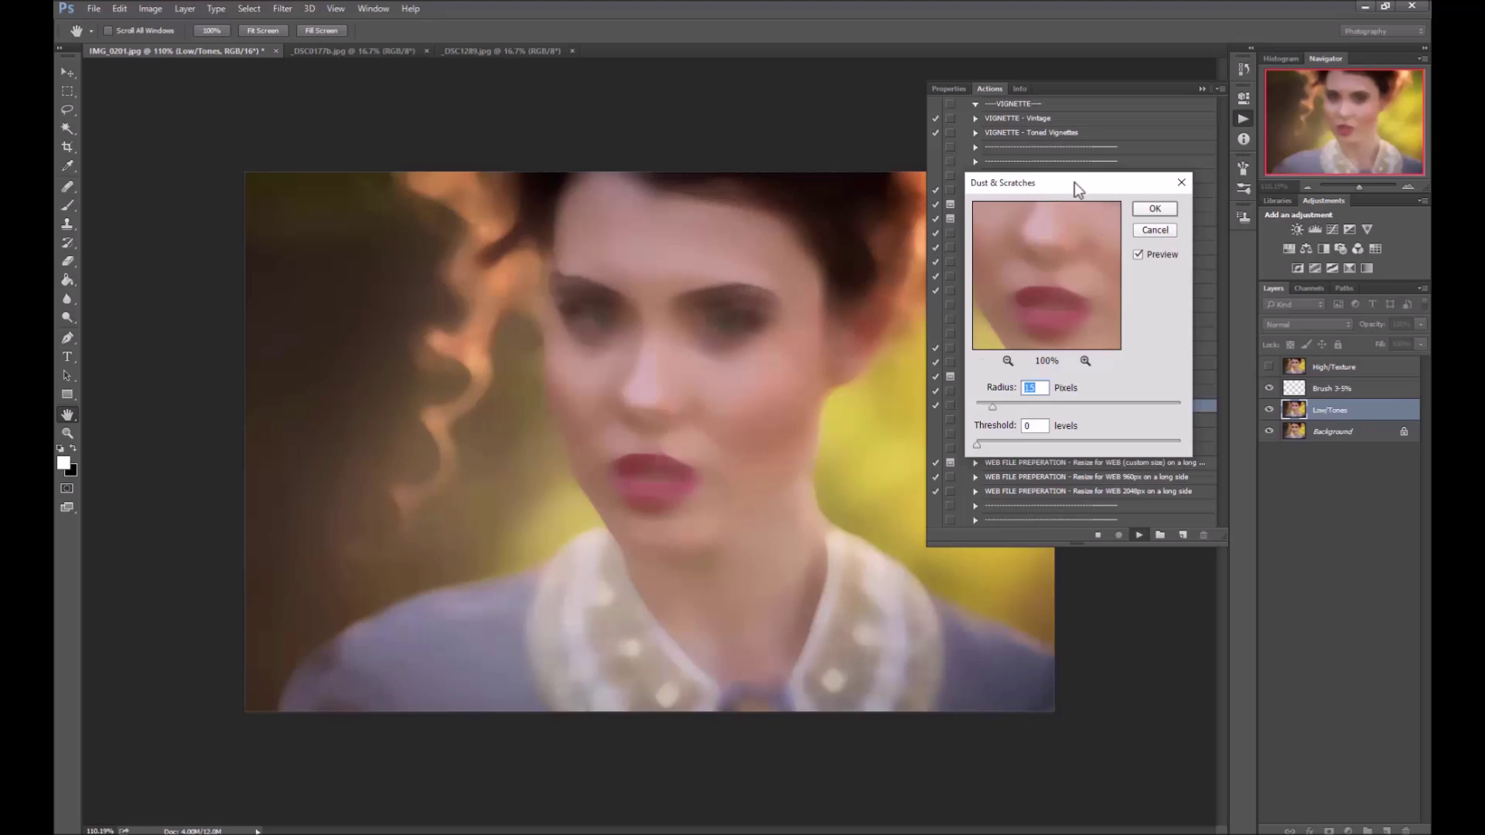
pyautogui.moveTo(1074, 183)
pyautogui.mouseDown()
pyautogui.moveTo(914, 216)
pyautogui.moveTo(935, 218)
pyautogui.mouseUp()
pyautogui.moveTo(917, 445); pyautogui.dragTo(904, 440)
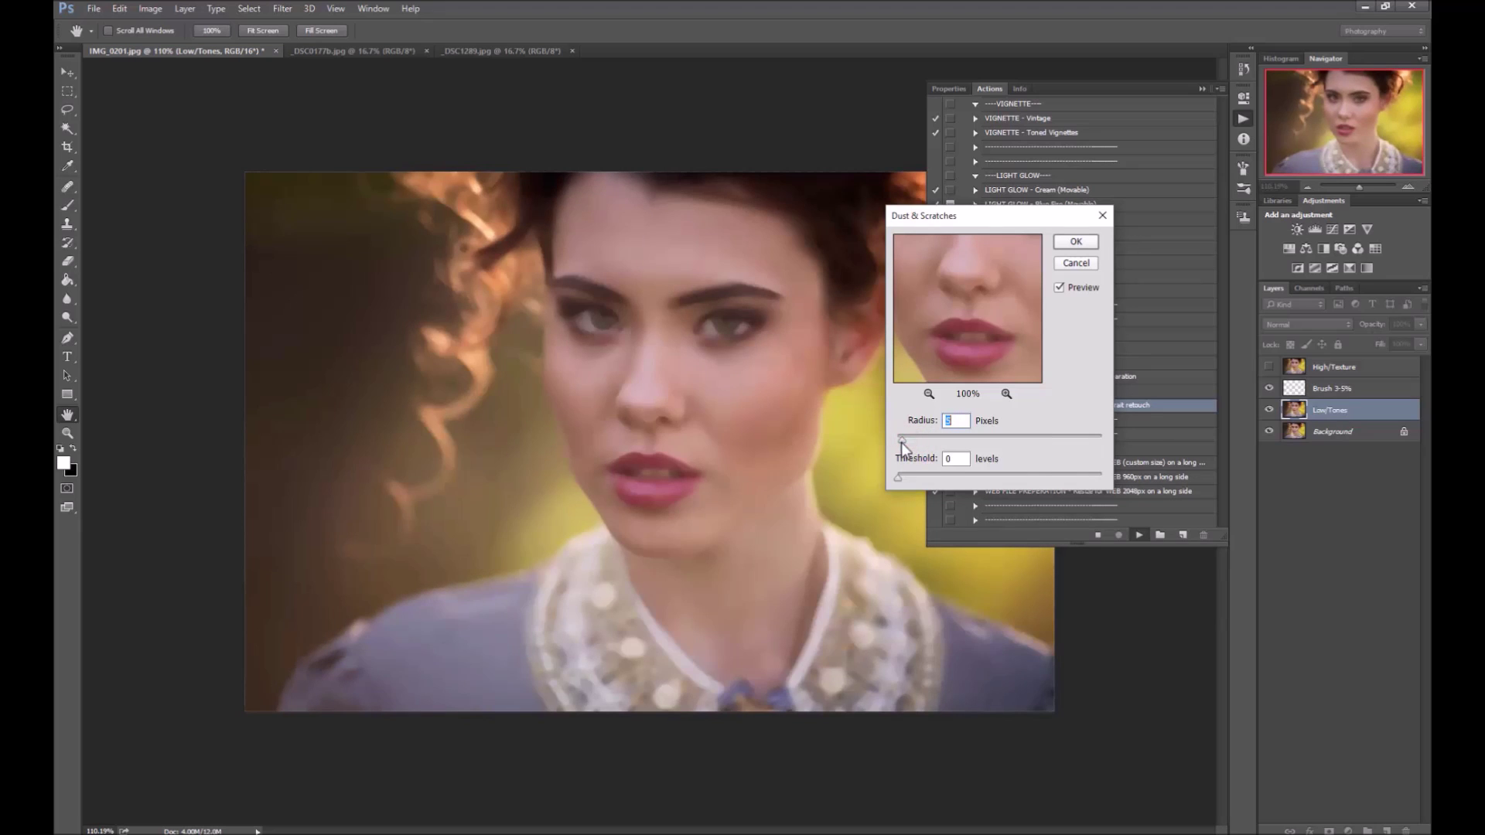
pyautogui.moveTo(922, 440); pyautogui.dragTo(923, 439)
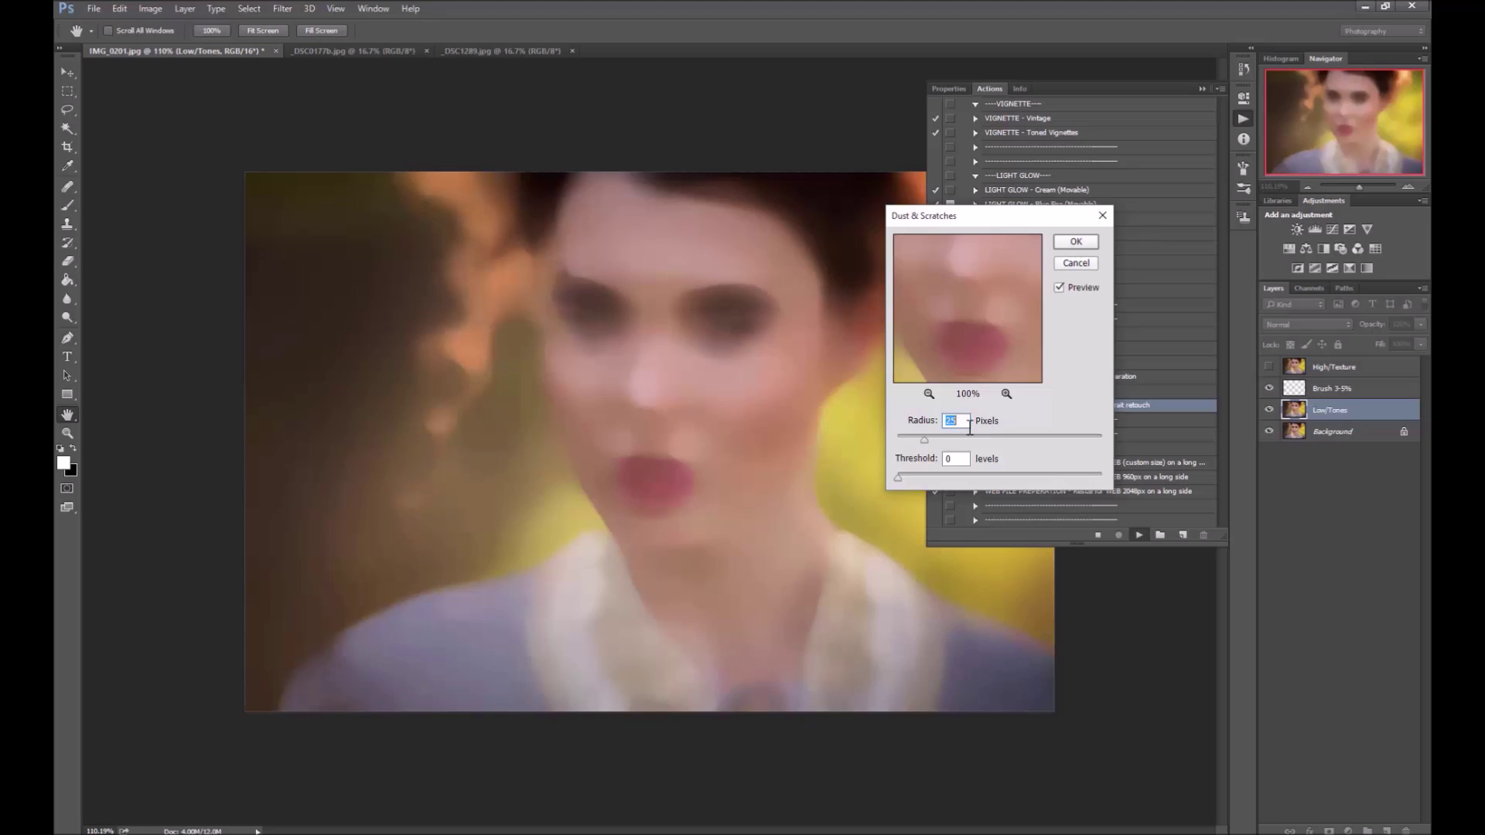
pyautogui.moveTo(916, 445); pyautogui.dragTo(910, 443)
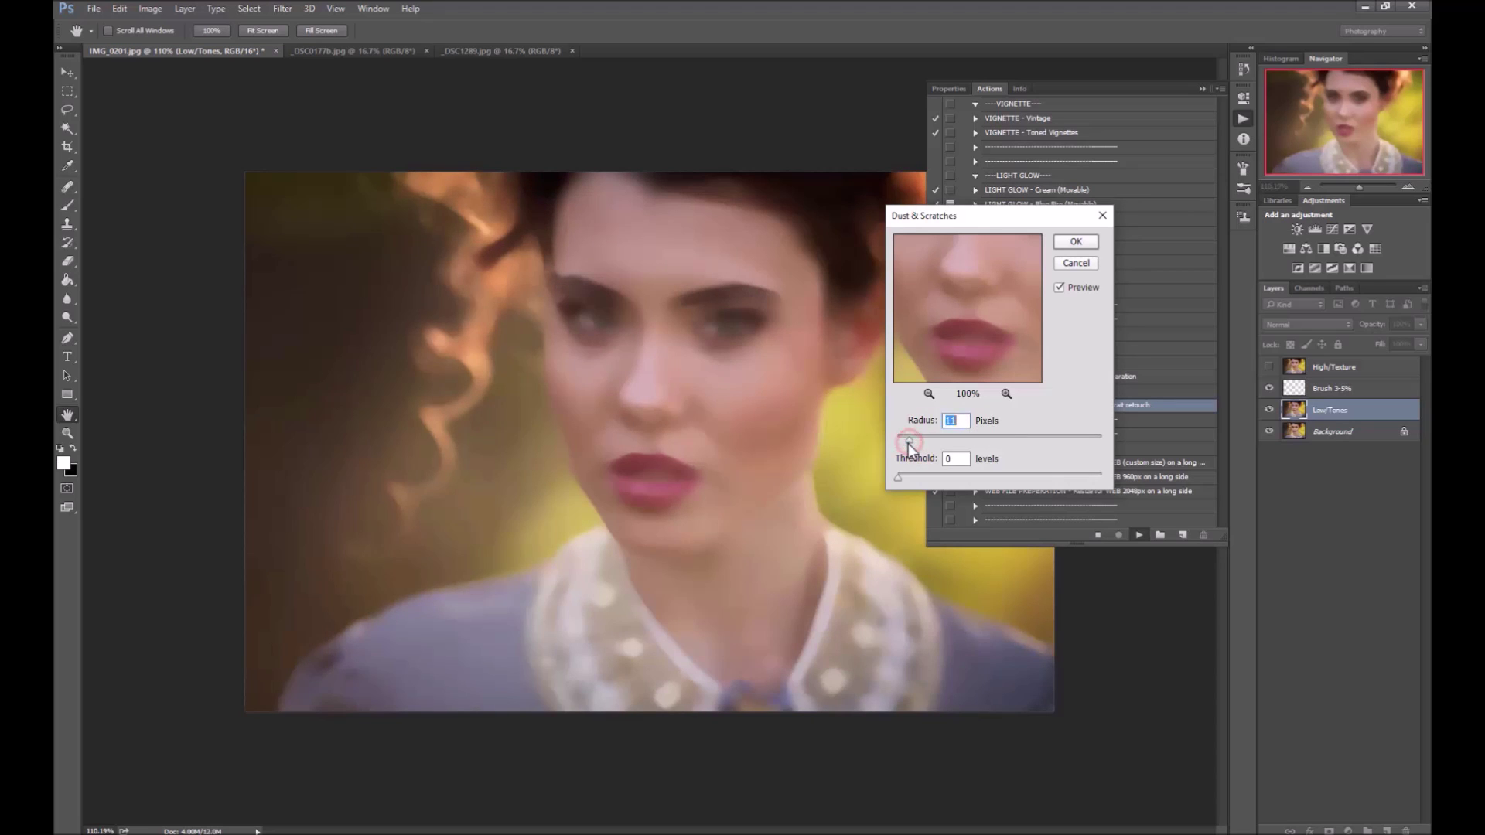
pyautogui.moveTo(907, 442); pyautogui.dragTo(903, 443)
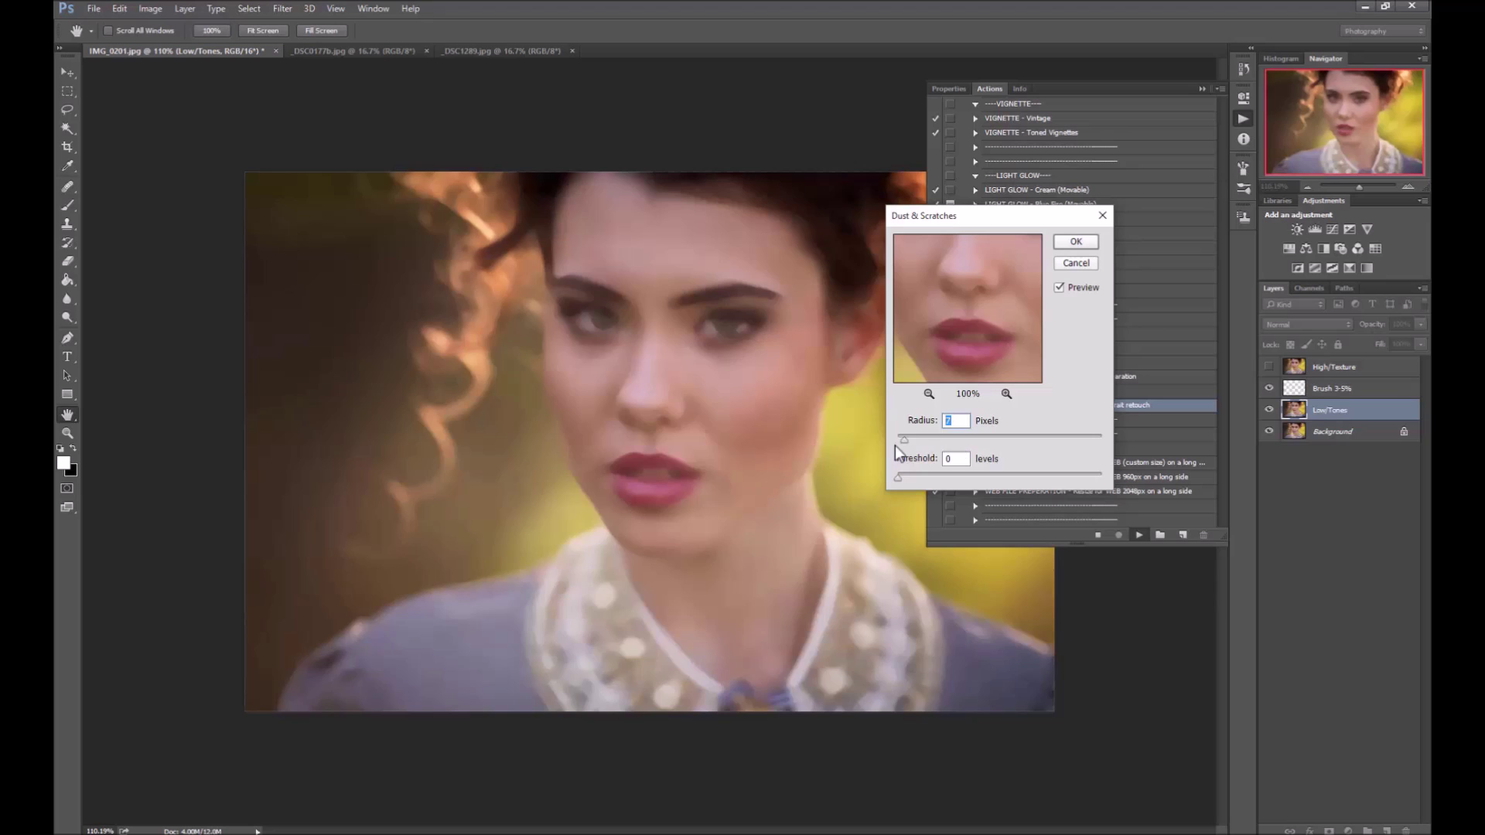
pyautogui.moveTo(904, 442); pyautogui.dragTo(908, 442)
pyautogui.click(1076, 241)
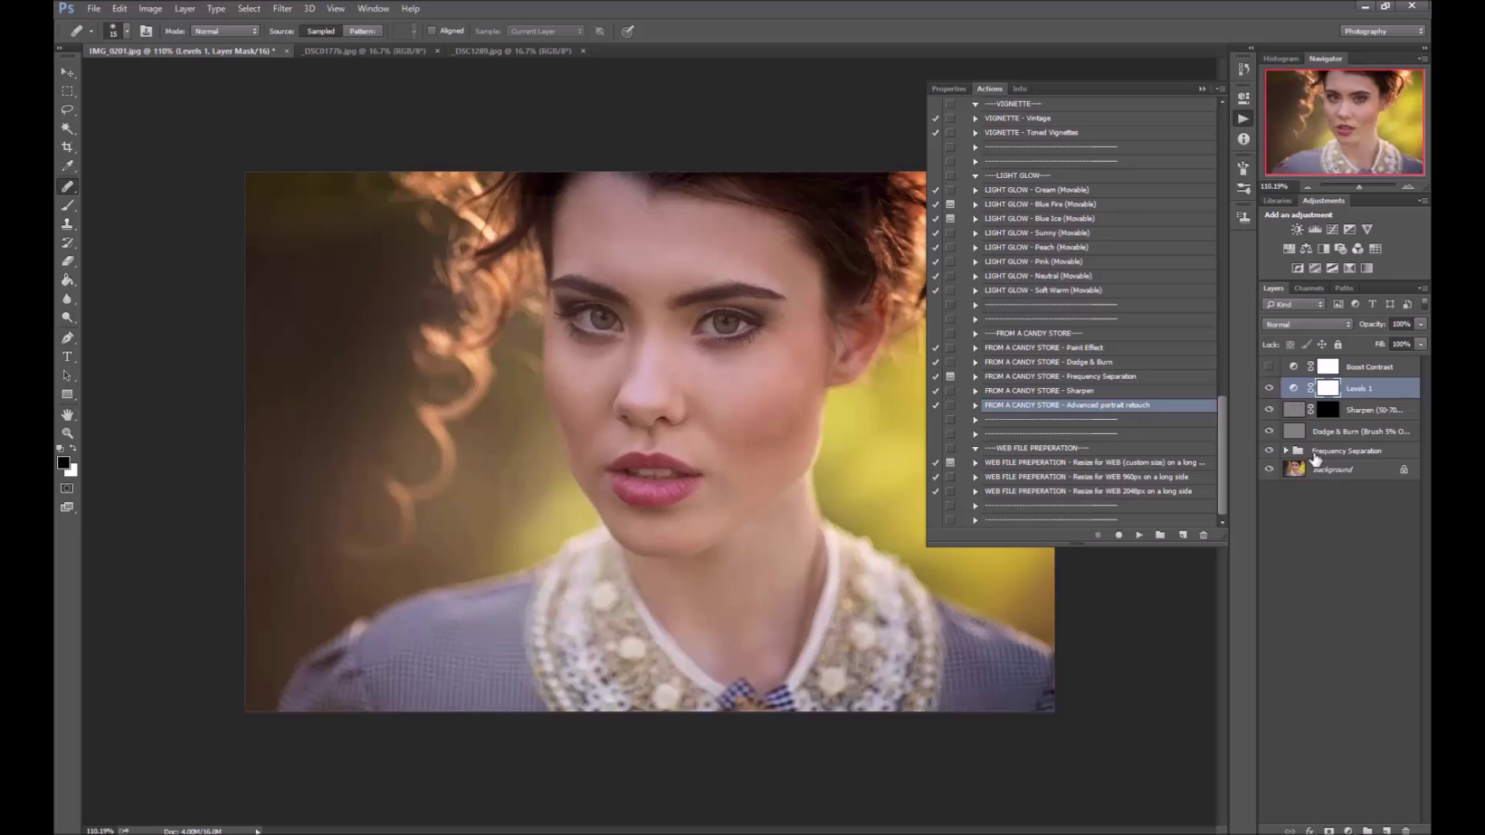
# Step: Expand the Frequency Separation group and select its Low/Tones layer
pyautogui.click(1315, 454)
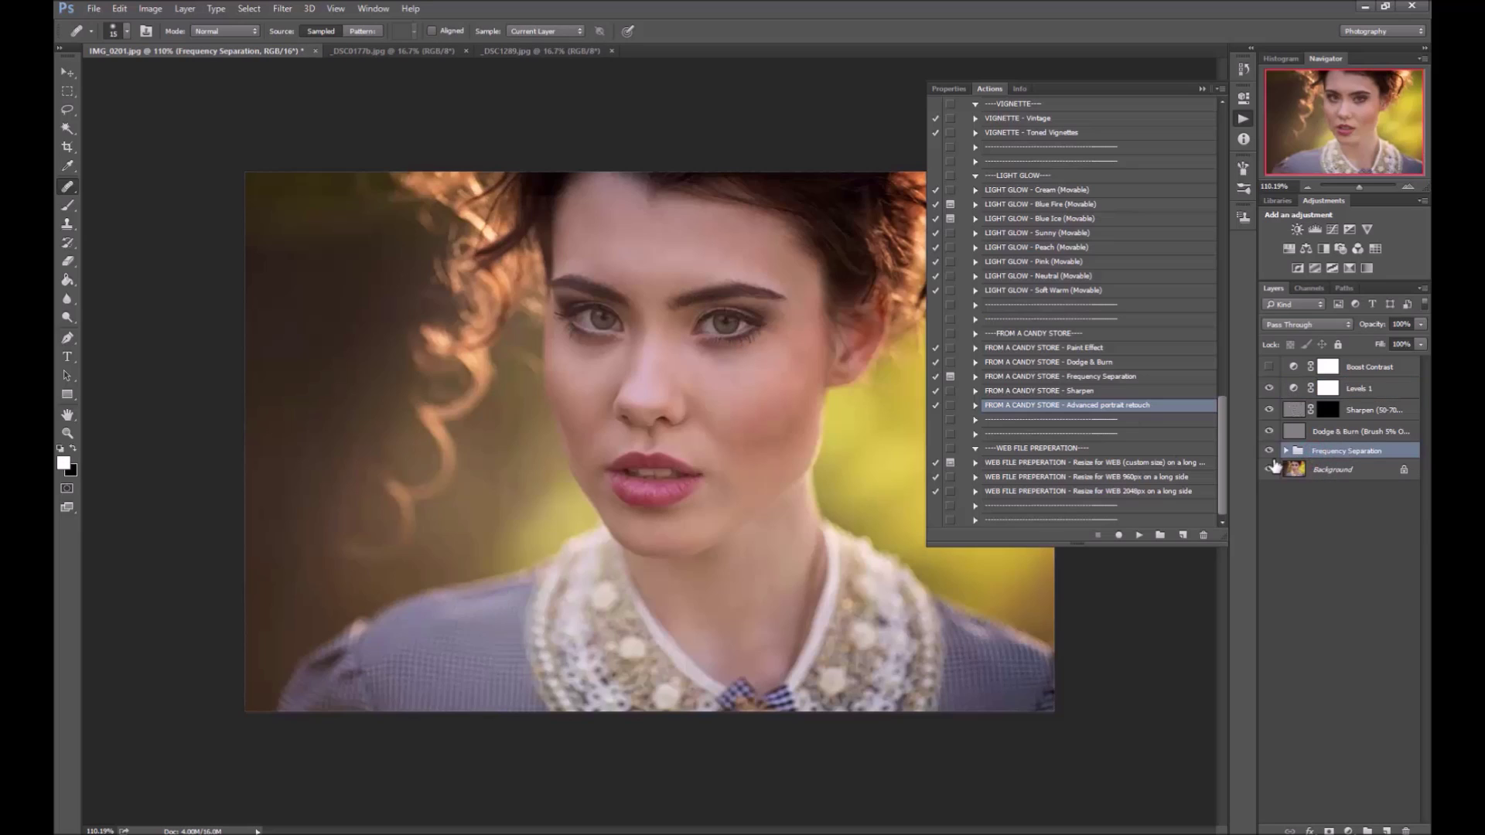
pyautogui.click(1284, 452)
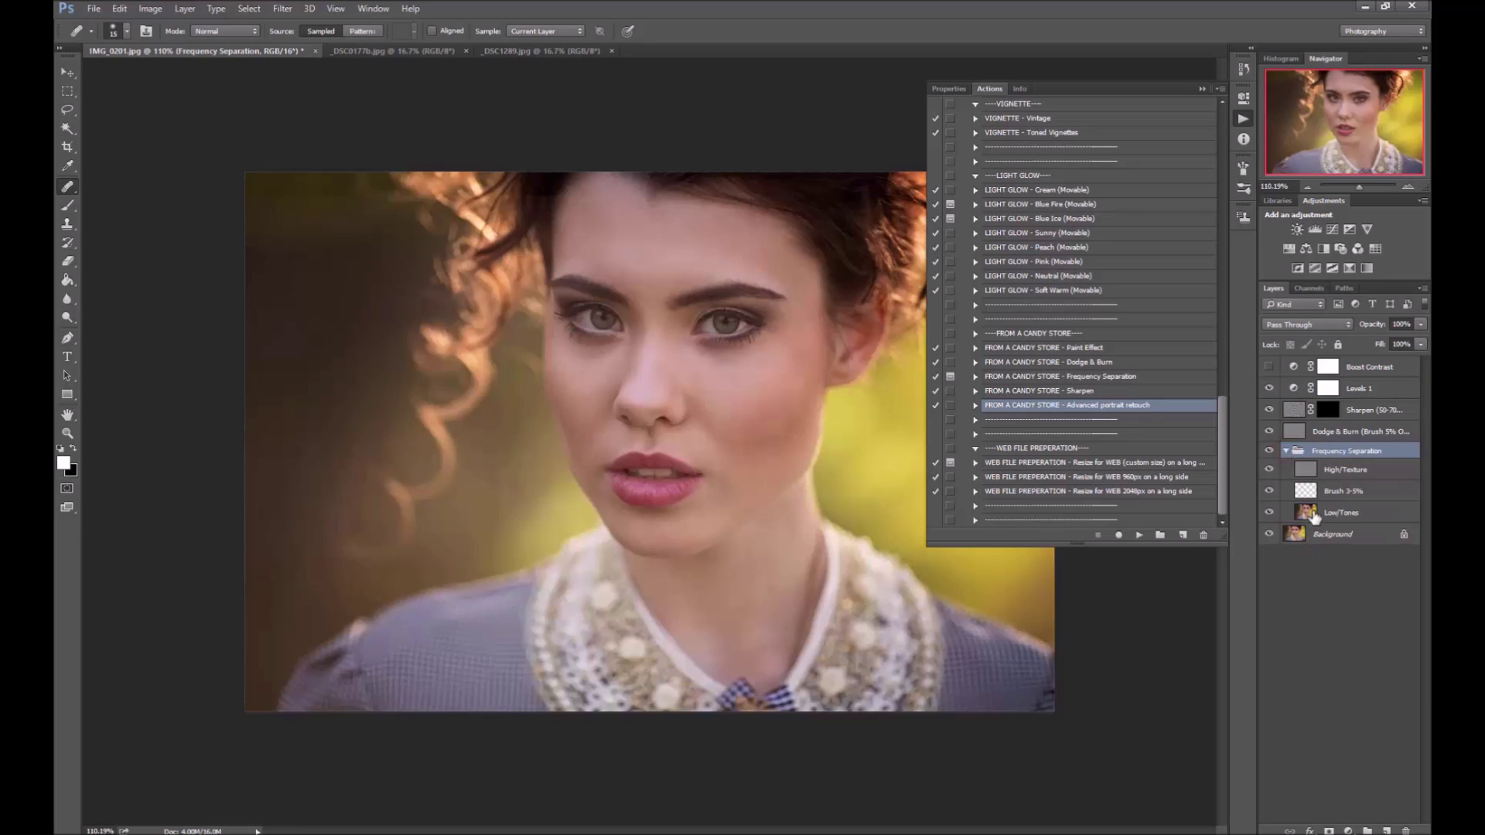
pyautogui.click(1315, 514)
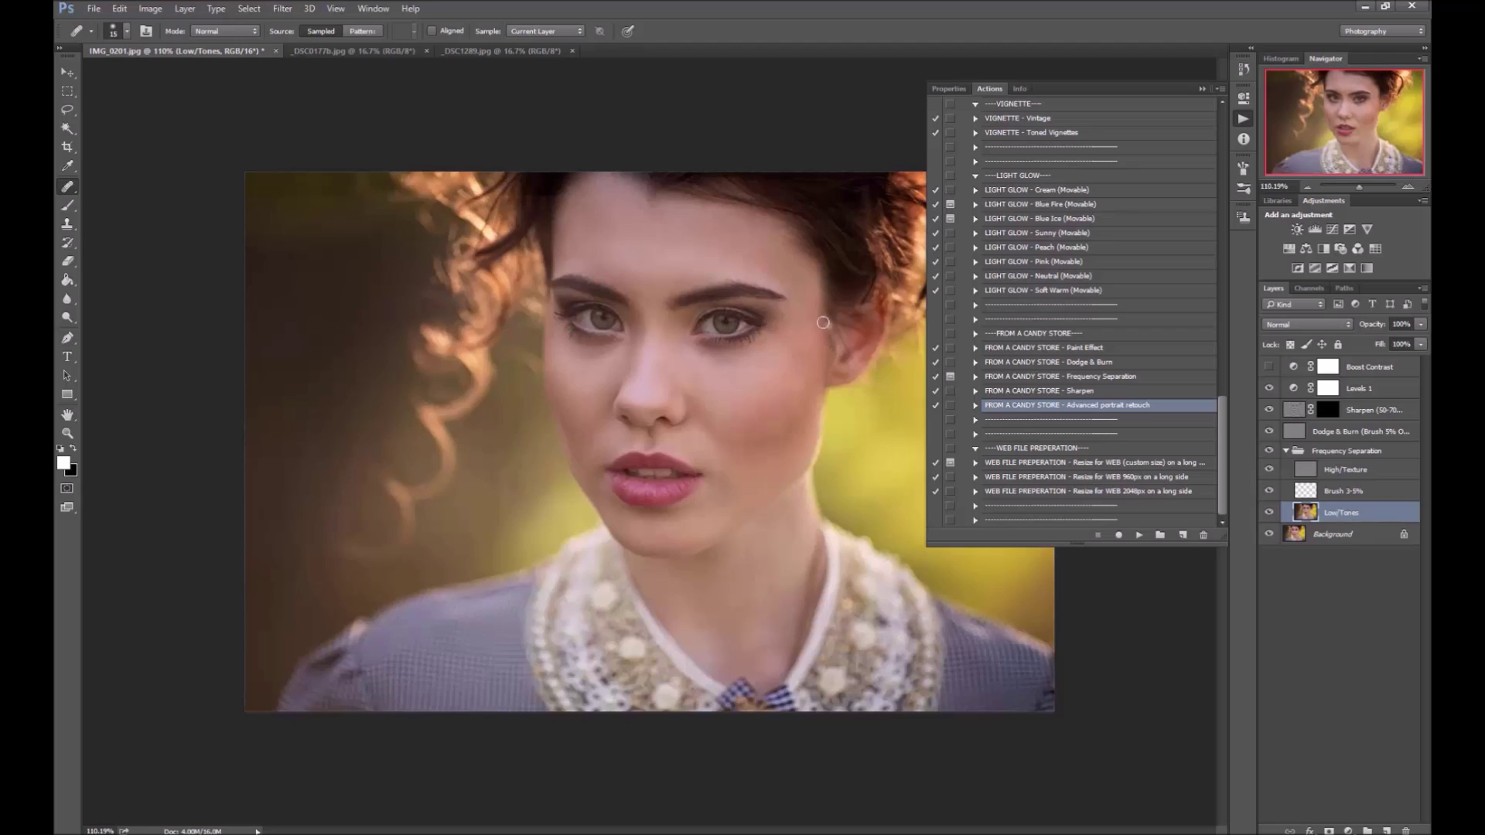
pyautogui.scroll(5, 828, 325)
pyautogui.scroll(-2, 829, 325)
pyautogui.click(68, 111)
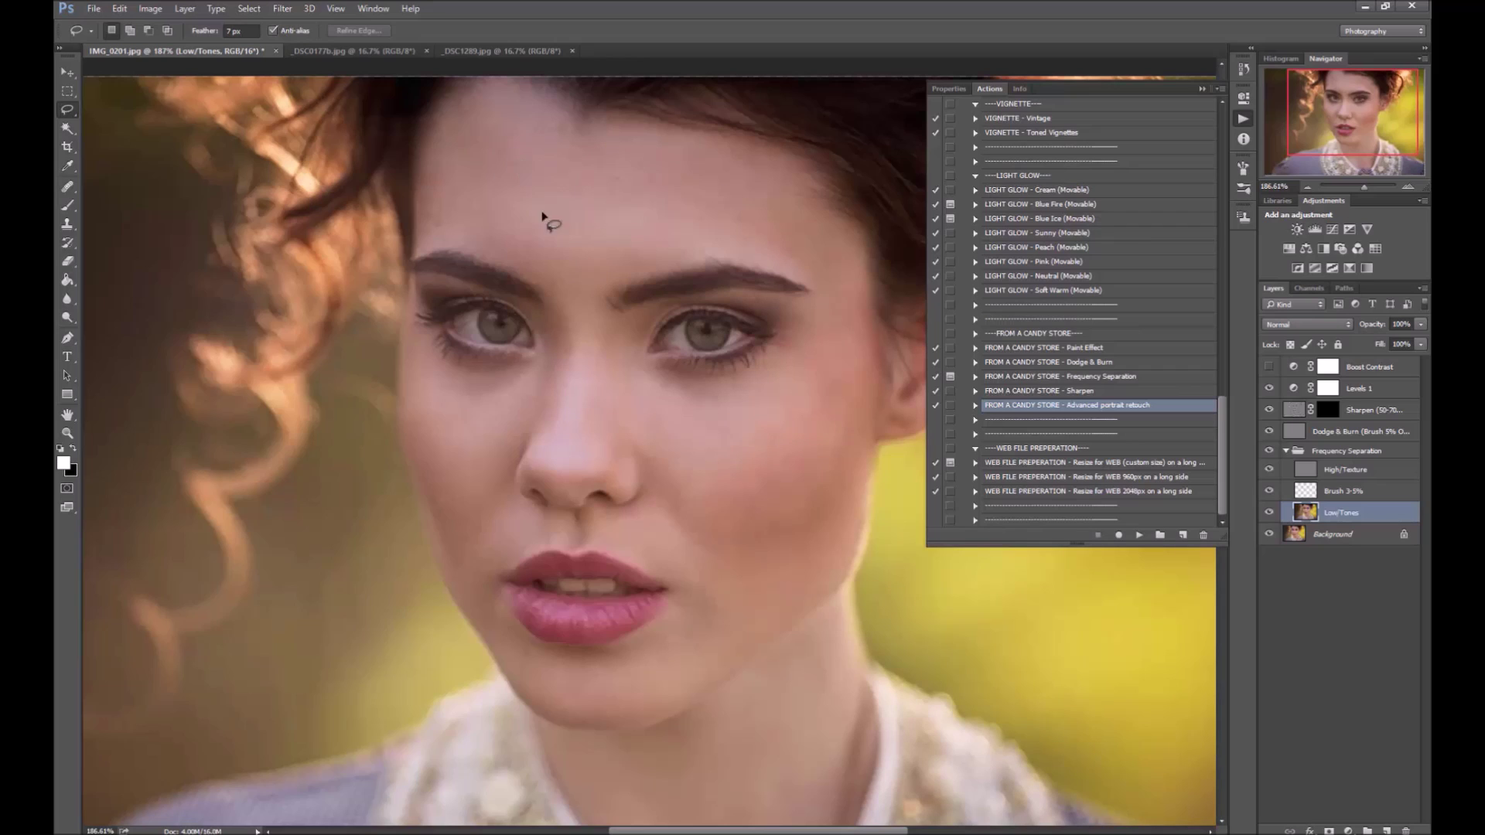
# Step: Lasso forehead areas and blur them with a 7-pixel Gaussian Blur
pyautogui.moveTo(471, 162); pyautogui.dragTo(683, 185)
pyautogui.moveTo(484, 124); pyautogui.dragTo(487, 119)
pyautogui.click(282, 9)
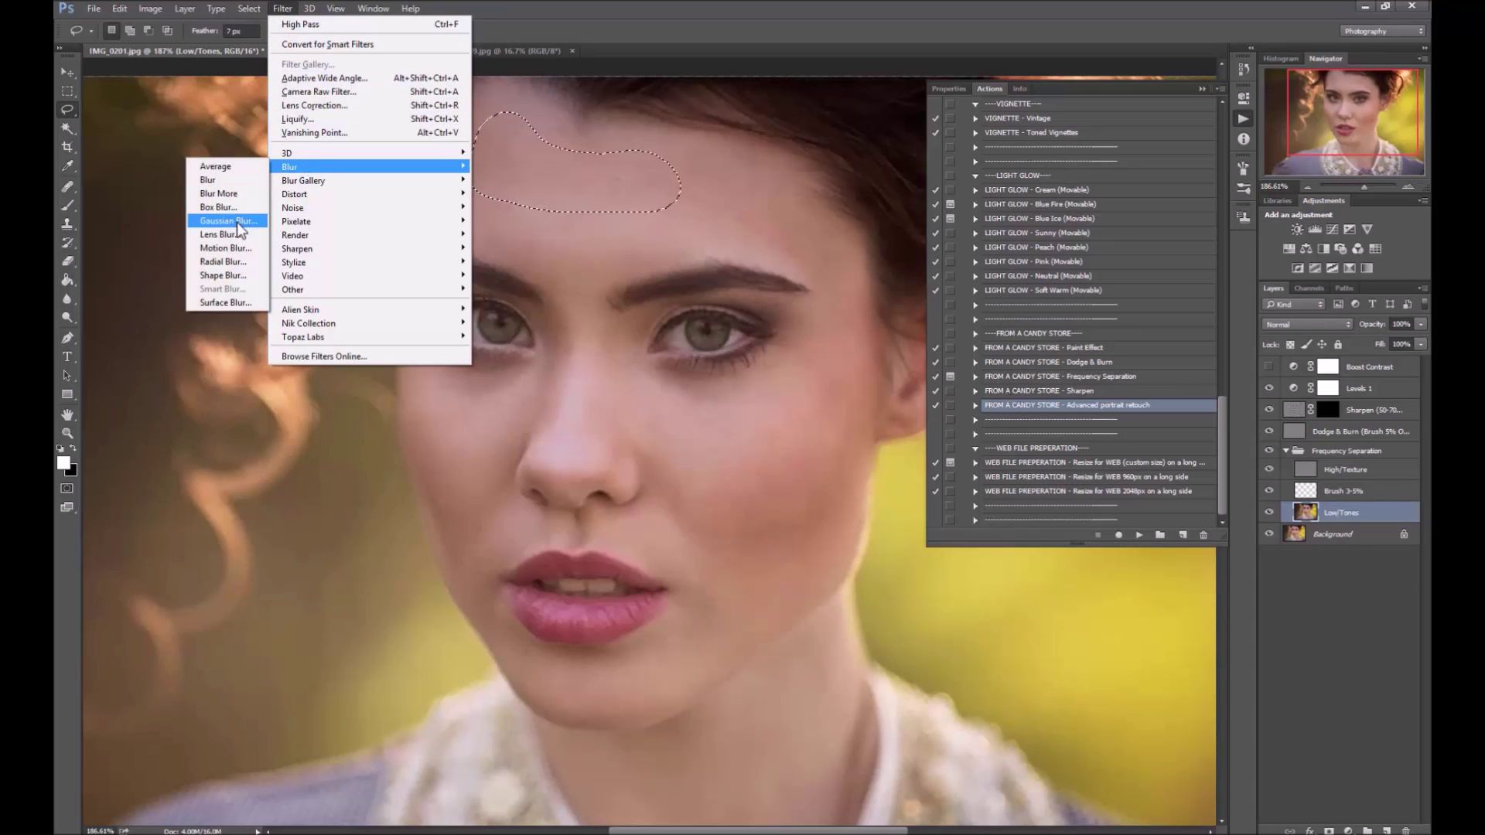
pyautogui.click(237, 221)
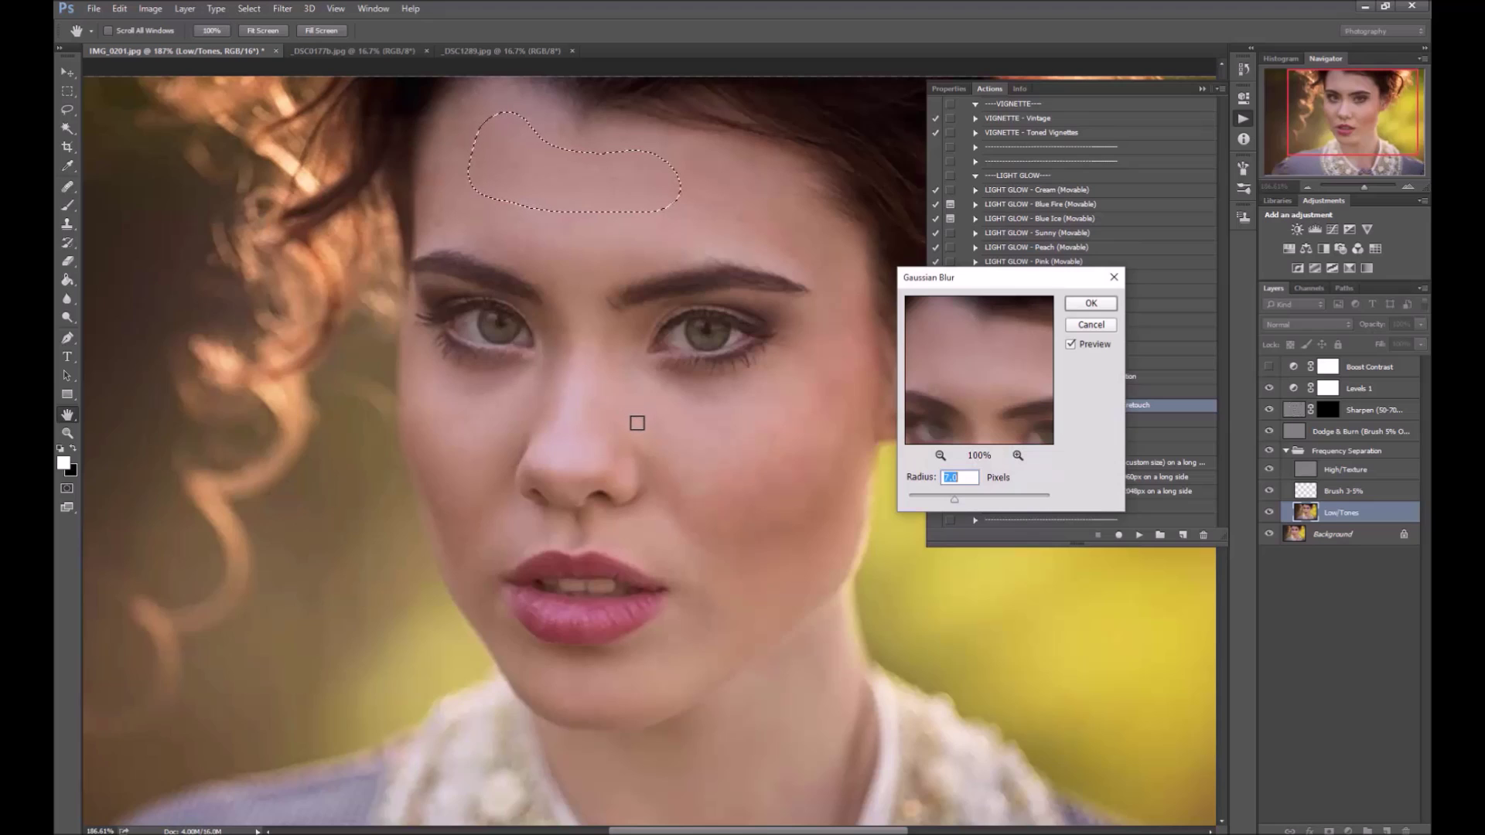
pyautogui.press('Return')
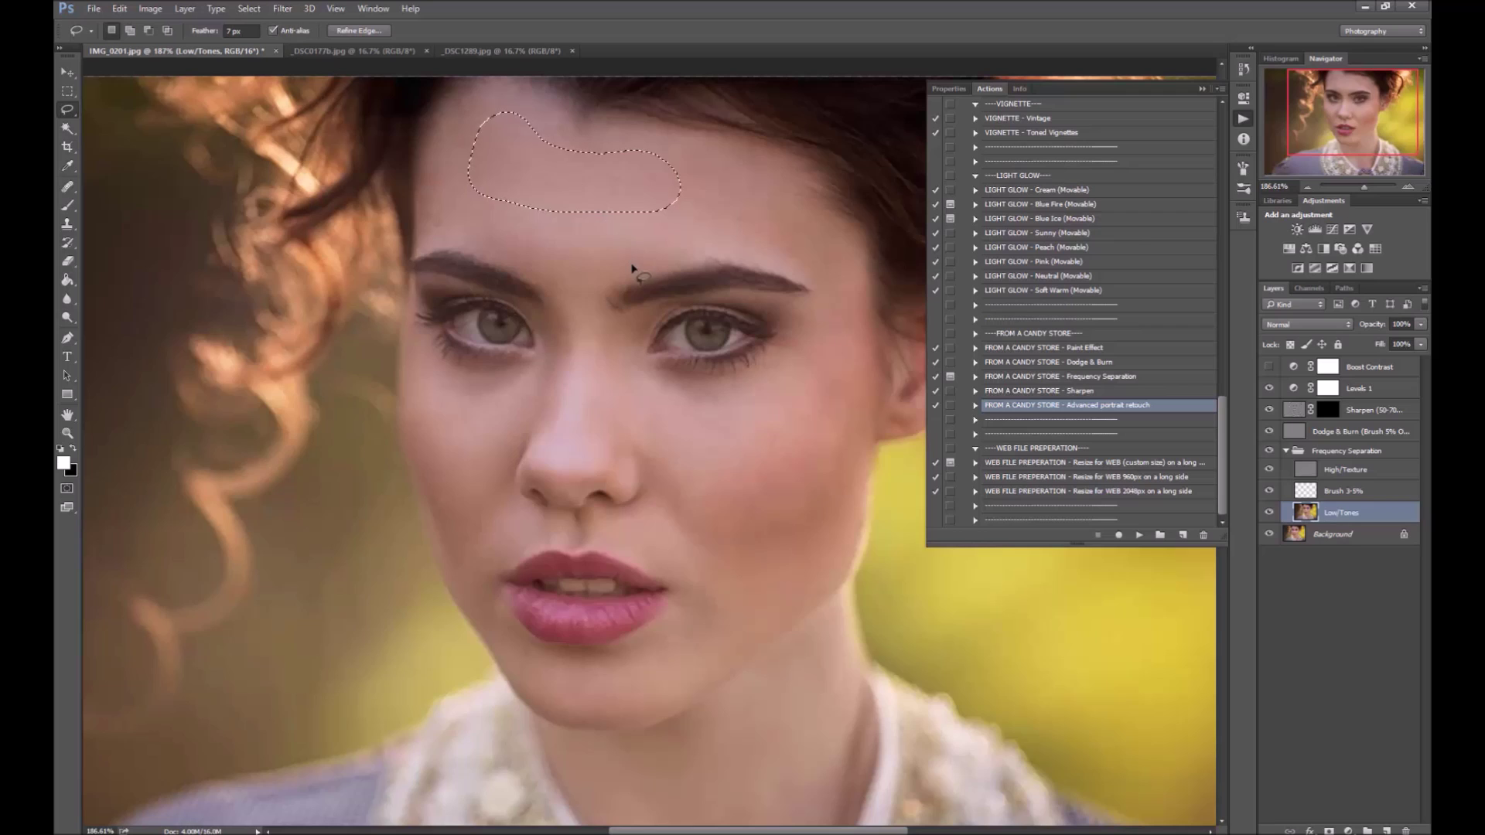
pyautogui.moveTo(731, 178); pyautogui.dragTo(736, 245)
pyautogui.click(274, 11)
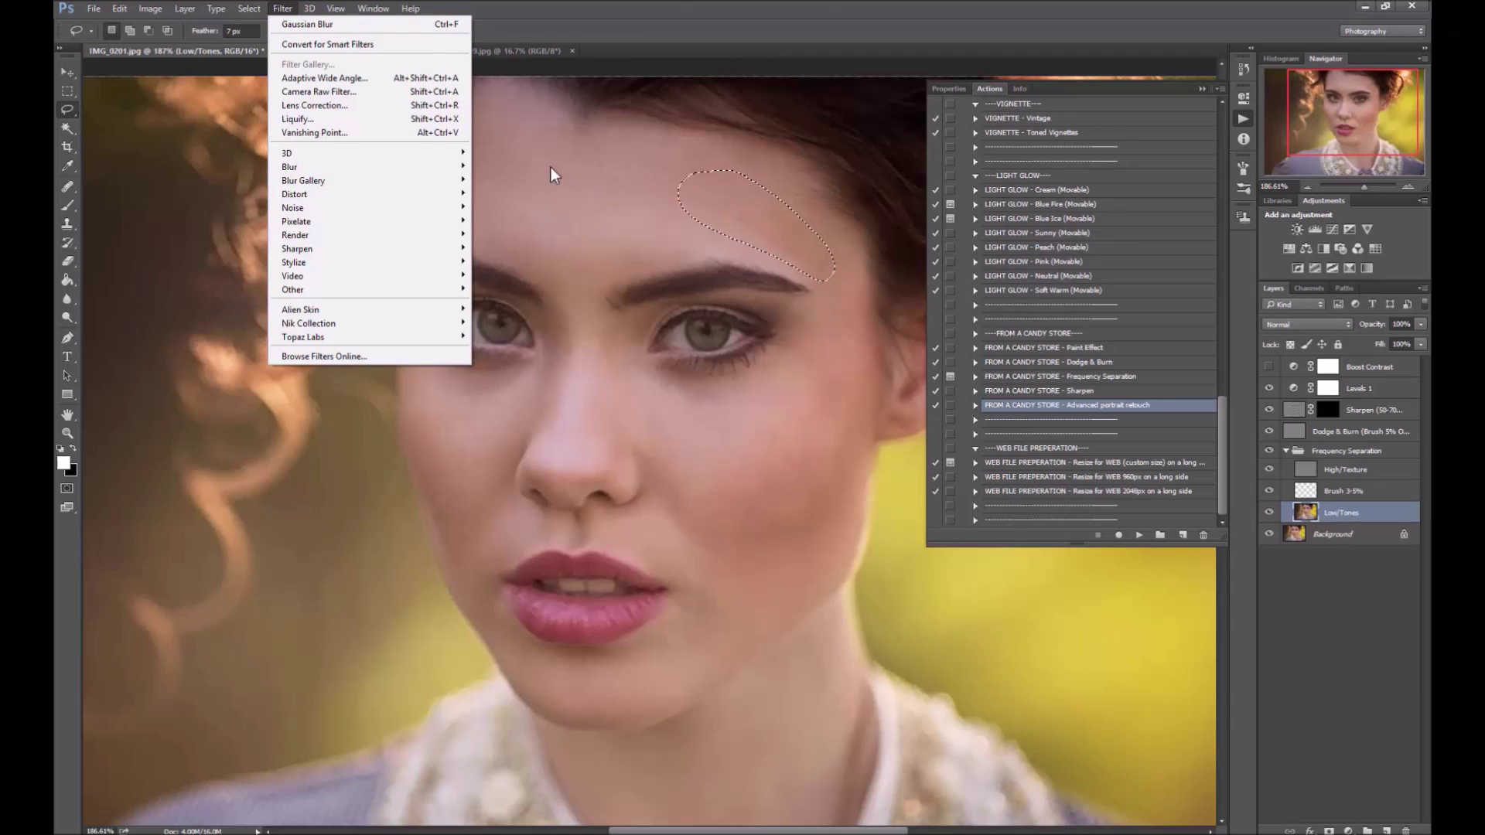
pyautogui.click(433, 24)
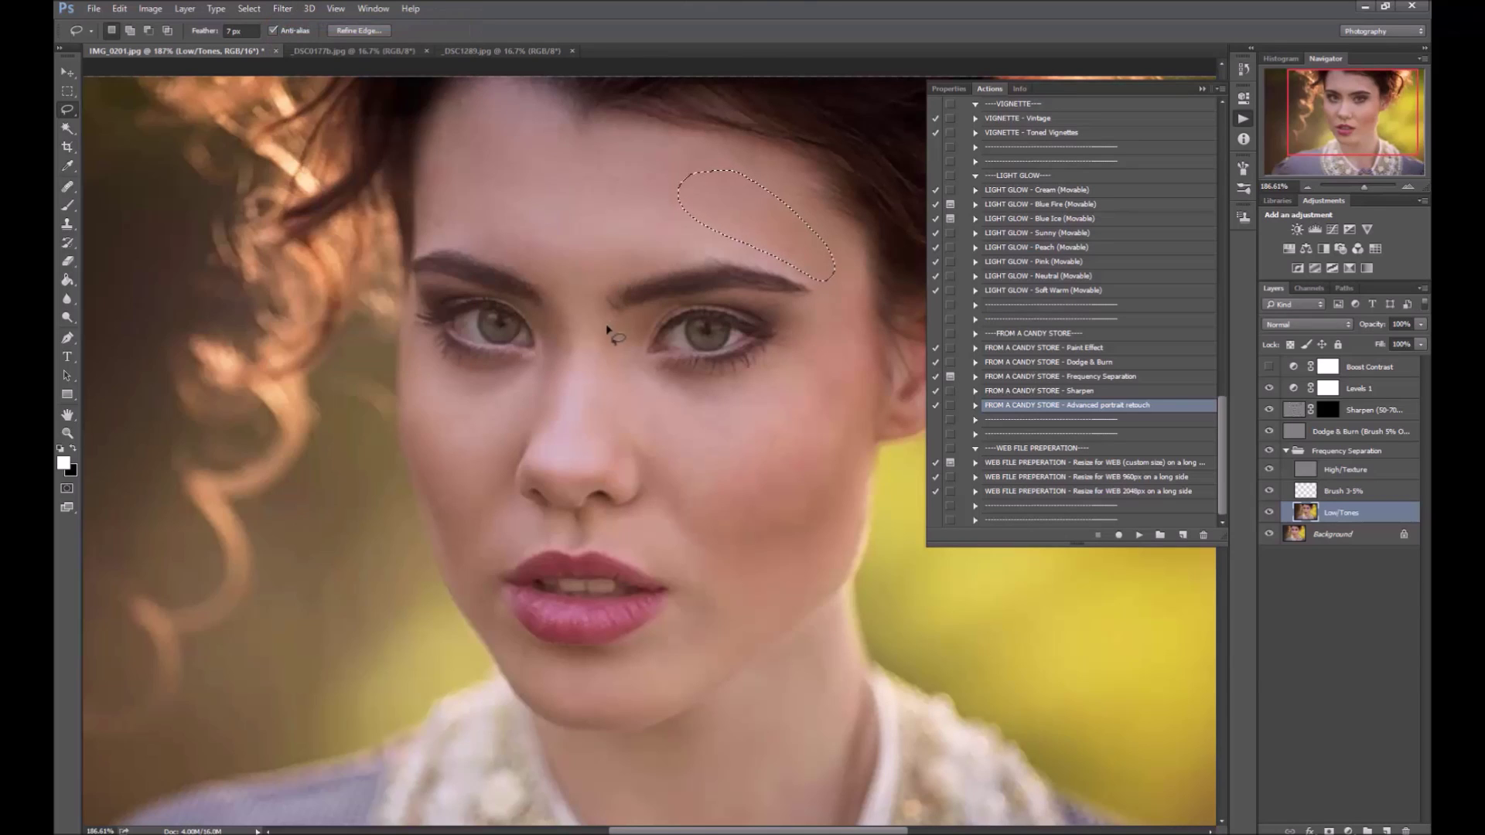
# Step: Lasso the under-eye, cheek, chin and neck skin patches for smoothing, then deselect
pyautogui.moveTo(480, 215); pyautogui.dragTo(611, 255)
pyautogui.moveTo(567, 317); pyautogui.dragTo(570, 319)
pyautogui.moveTo(654, 357); pyautogui.dragTo(801, 367)
pyautogui.moveTo(670, 375); pyautogui.dragTo(667, 371)
pyautogui.moveTo(445, 365)
pyautogui.mouseDown()
pyautogui.moveTo(533, 408)
pyautogui.moveTo(447, 369)
pyautogui.mouseUp()
pyautogui.moveTo(671, 493)
pyautogui.mouseDown()
pyautogui.moveTo(790, 463)
pyautogui.moveTo(653, 464)
pyautogui.mouseUp()
pyautogui.moveTo(800, 367)
pyautogui.mouseDown()
pyautogui.moveTo(852, 437)
pyautogui.moveTo(804, 379)
pyautogui.mouseUp()
pyautogui.moveTo(756, 540); pyautogui.dragTo(762, 542)
pyautogui.moveTo(462, 554); pyautogui.dragTo(464, 551)
pyautogui.moveTo(564, 680); pyautogui.dragTo(569, 685)
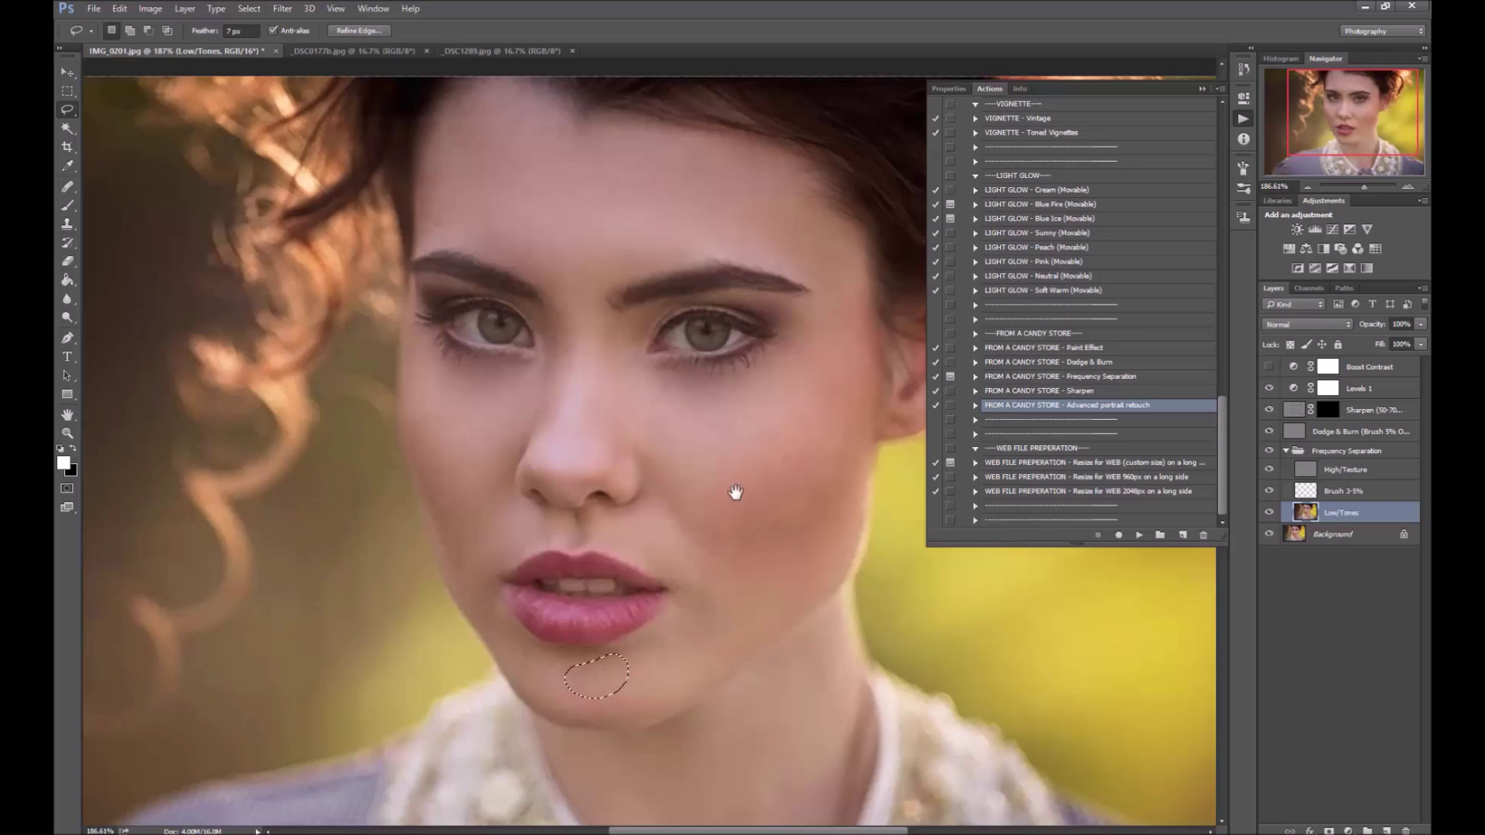
pyautogui.moveTo(736, 493); pyautogui.dragTo(580, 422)
pyautogui.moveTo(584, 259); pyautogui.dragTo(580, 263)
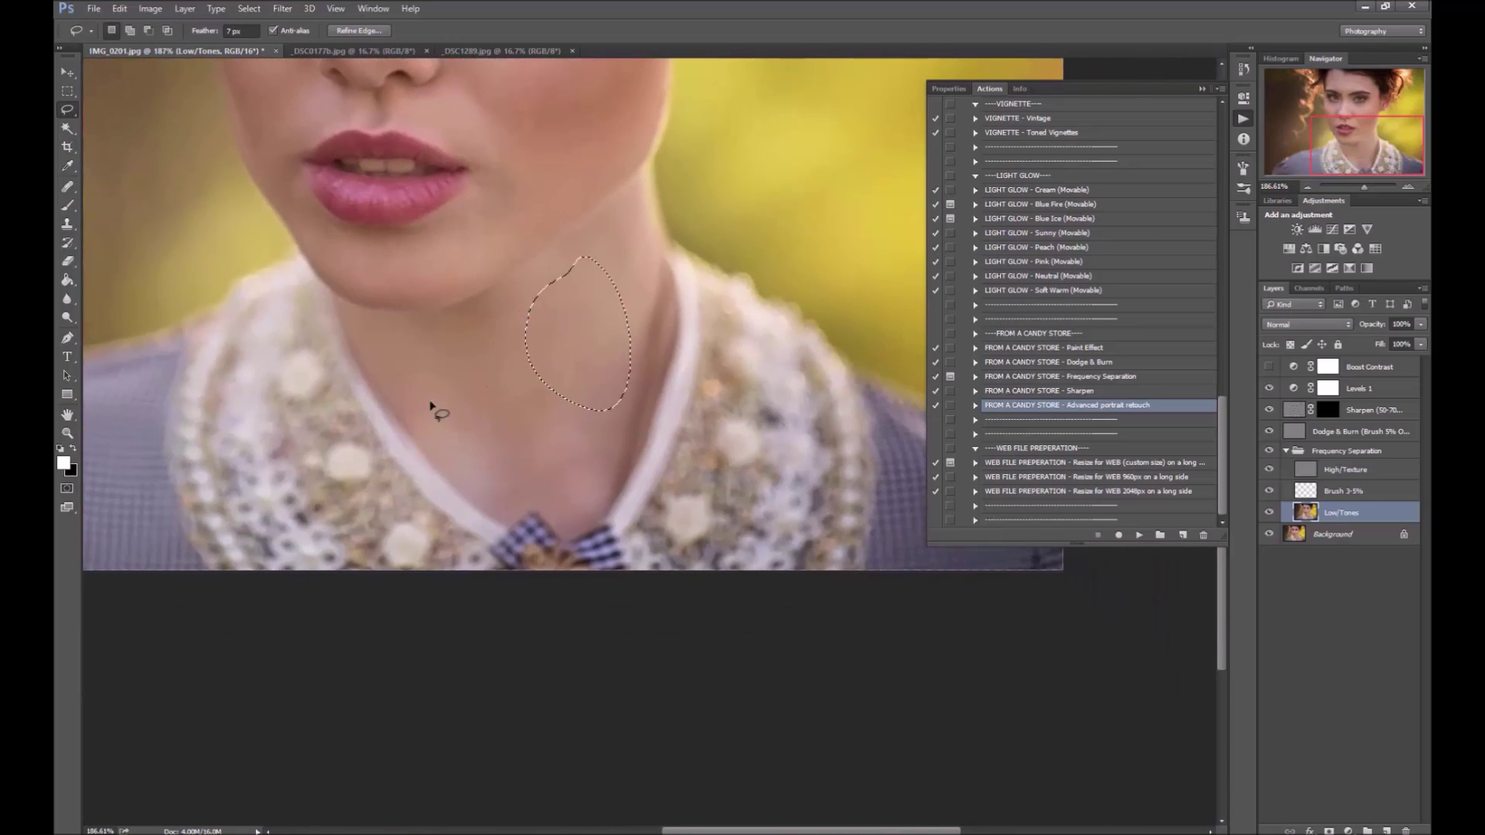
pyautogui.click(593, 398)
pyautogui.scroll(-5, 613, 241)
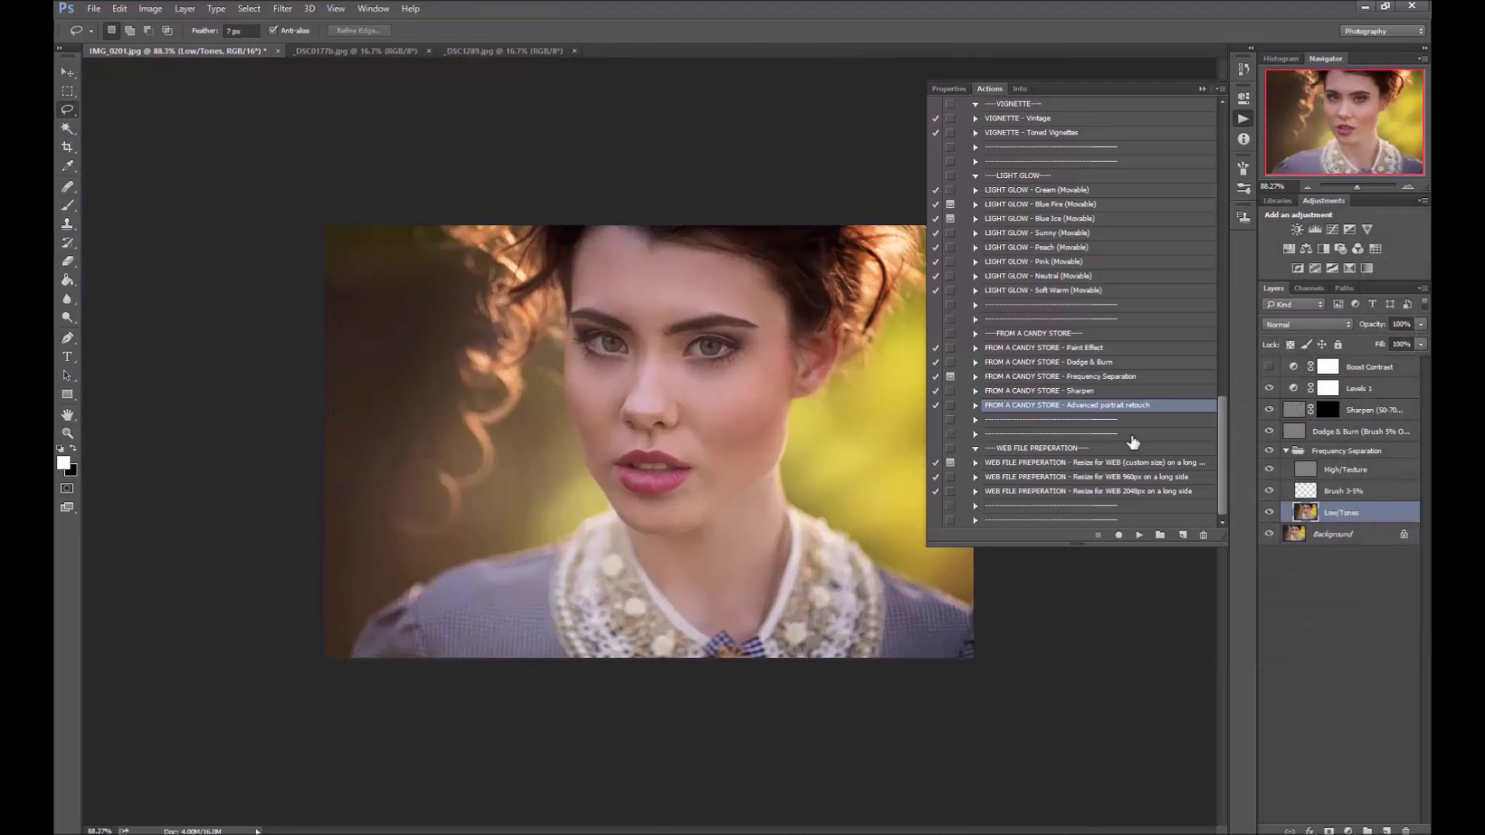
# Step: Hide the Frequency Separation group, select the Dodge & Burn layer, and set a 5% opacity brush
pyautogui.click(1271, 452)
pyautogui.click(1298, 438)
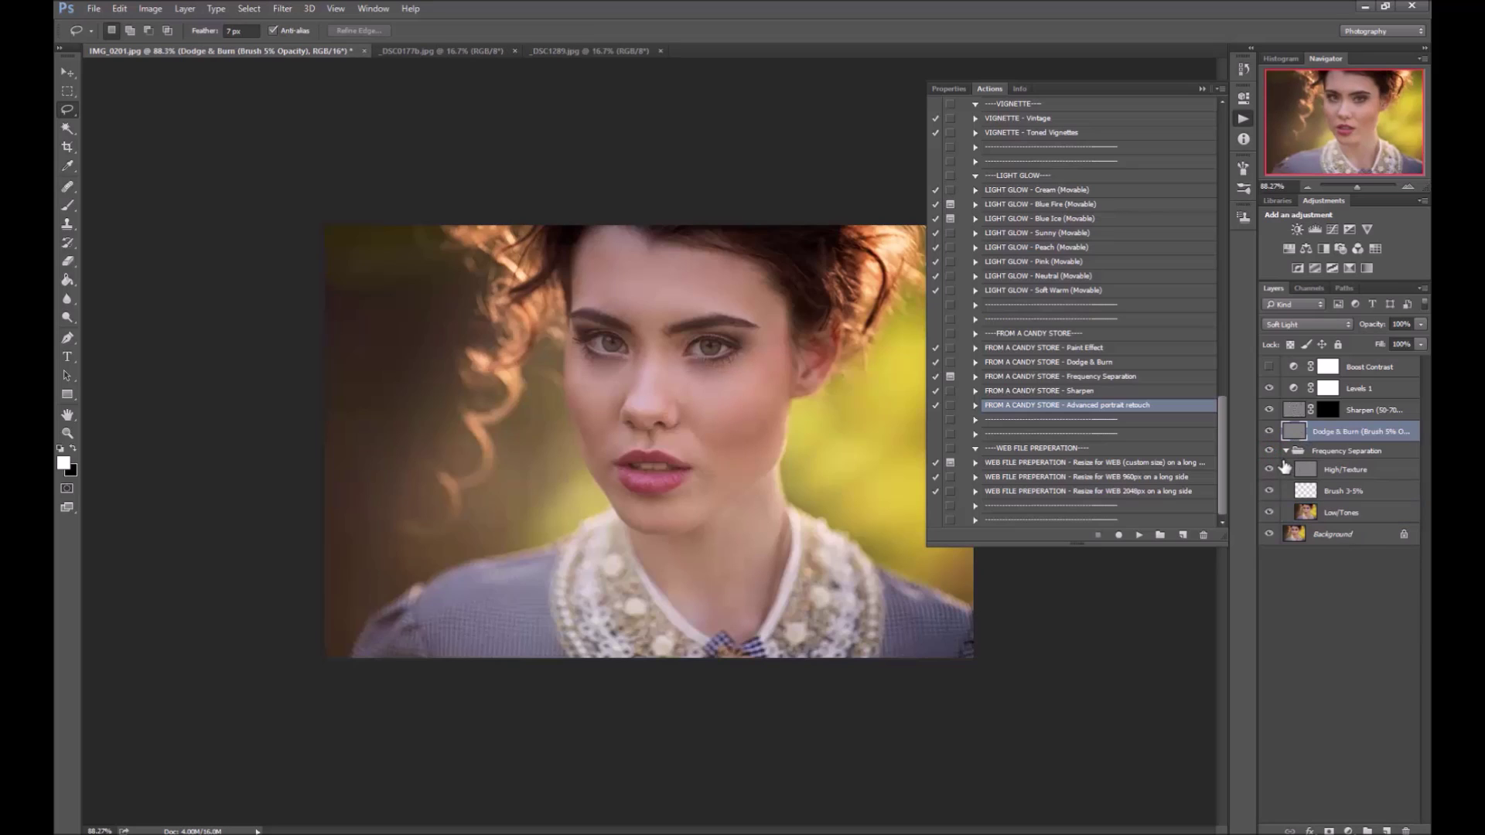
pyautogui.scroll(3, 782, 303)
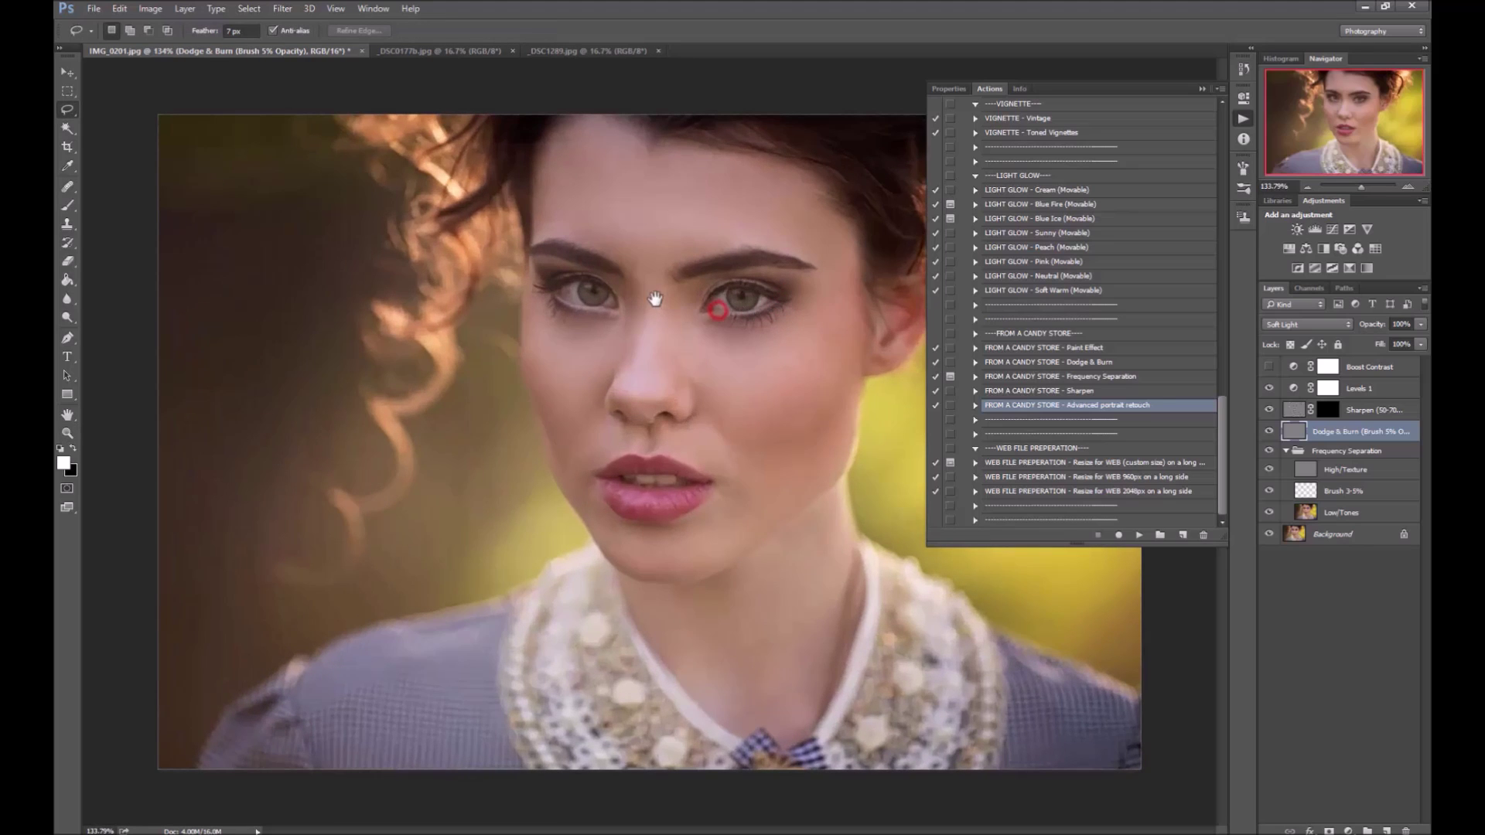
pyautogui.click(66, 205)
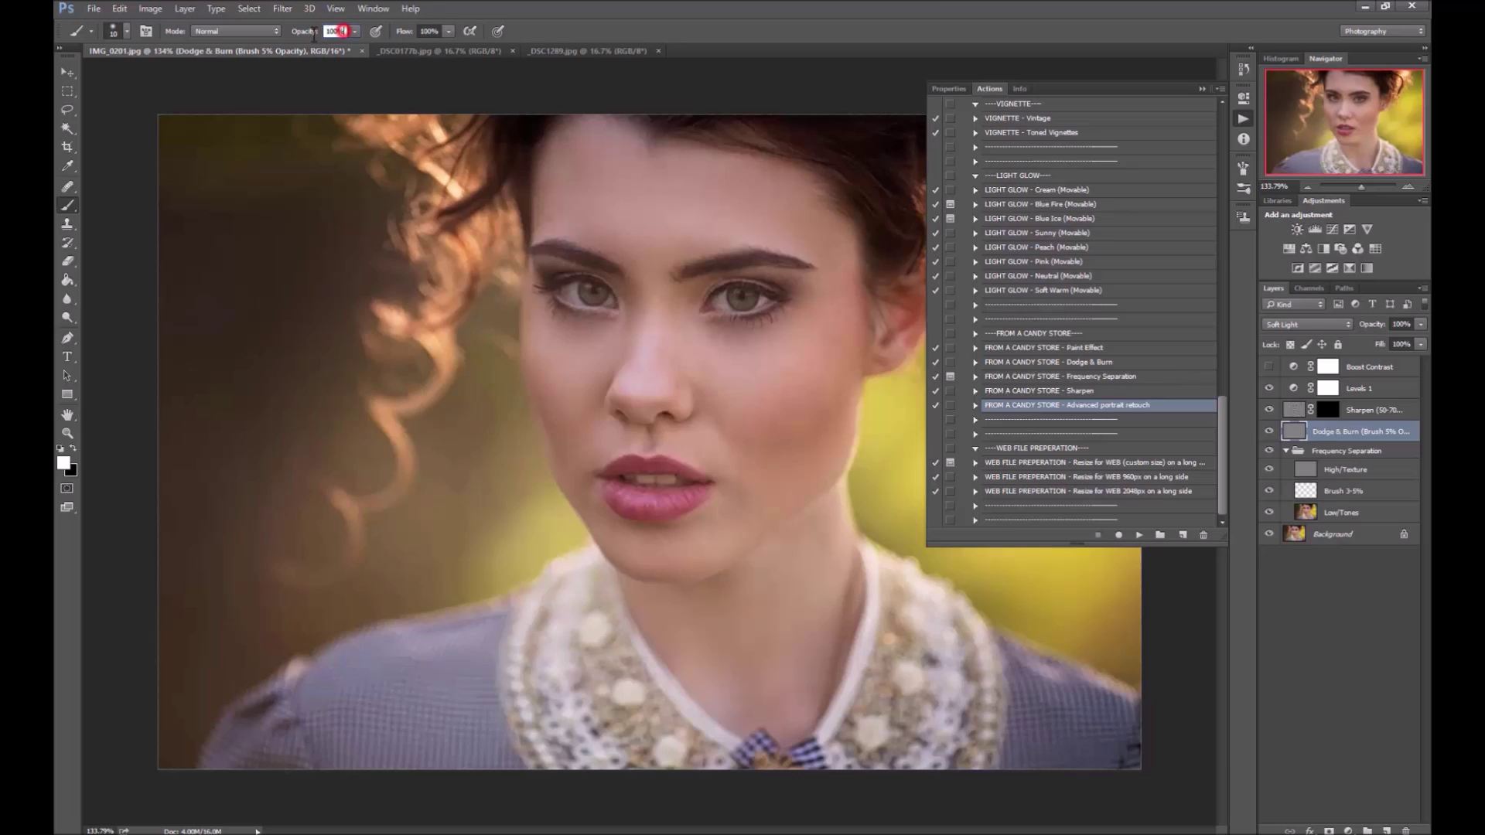
pyautogui.moveTo(292, 58); pyautogui.dragTo(284, 54)
pyautogui.click(586, 31)
pyautogui.press(']')
pyautogui.press(']')
pyautogui.press(']')
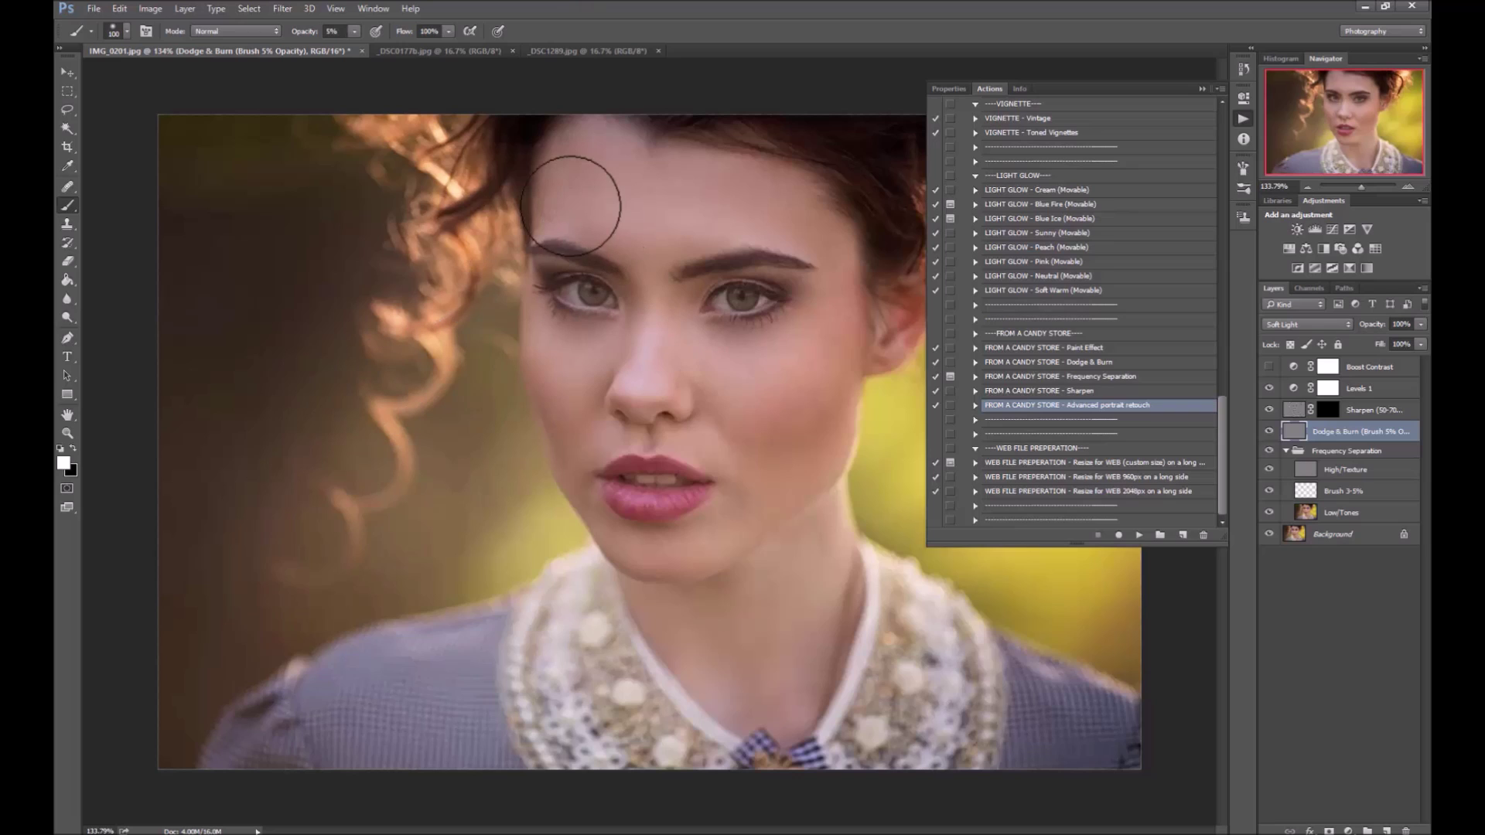
pyautogui.press('x')
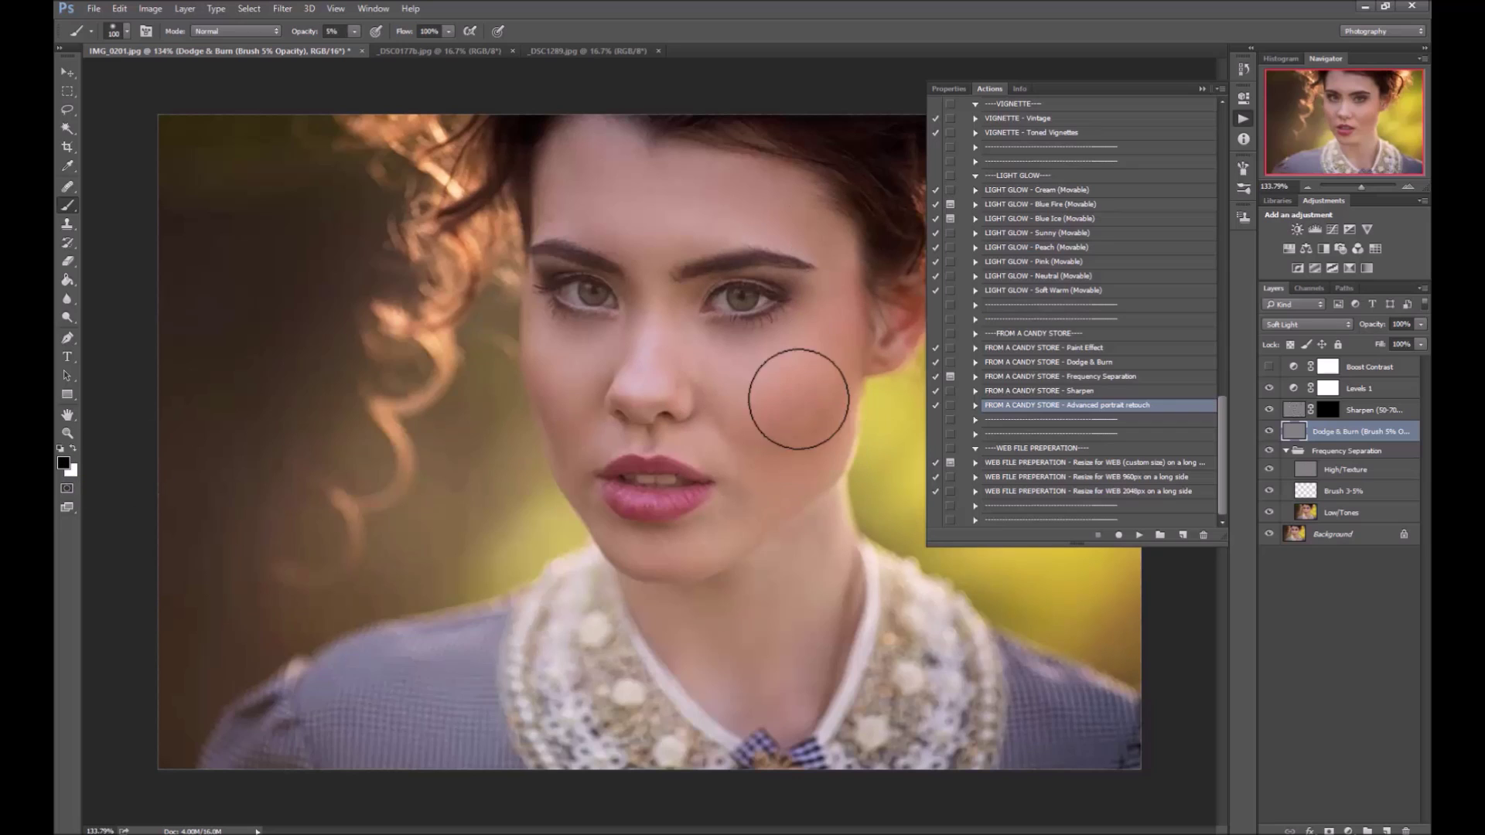
pyautogui.press('x')
pyautogui.press(']')
pyautogui.press(']')
pyautogui.press(']')
pyautogui.press('[')
# Step: Dodge in white over the forehead, between the eyes and under both eyes
pyautogui.moveTo(640, 208); pyautogui.dragTo(684, 212)
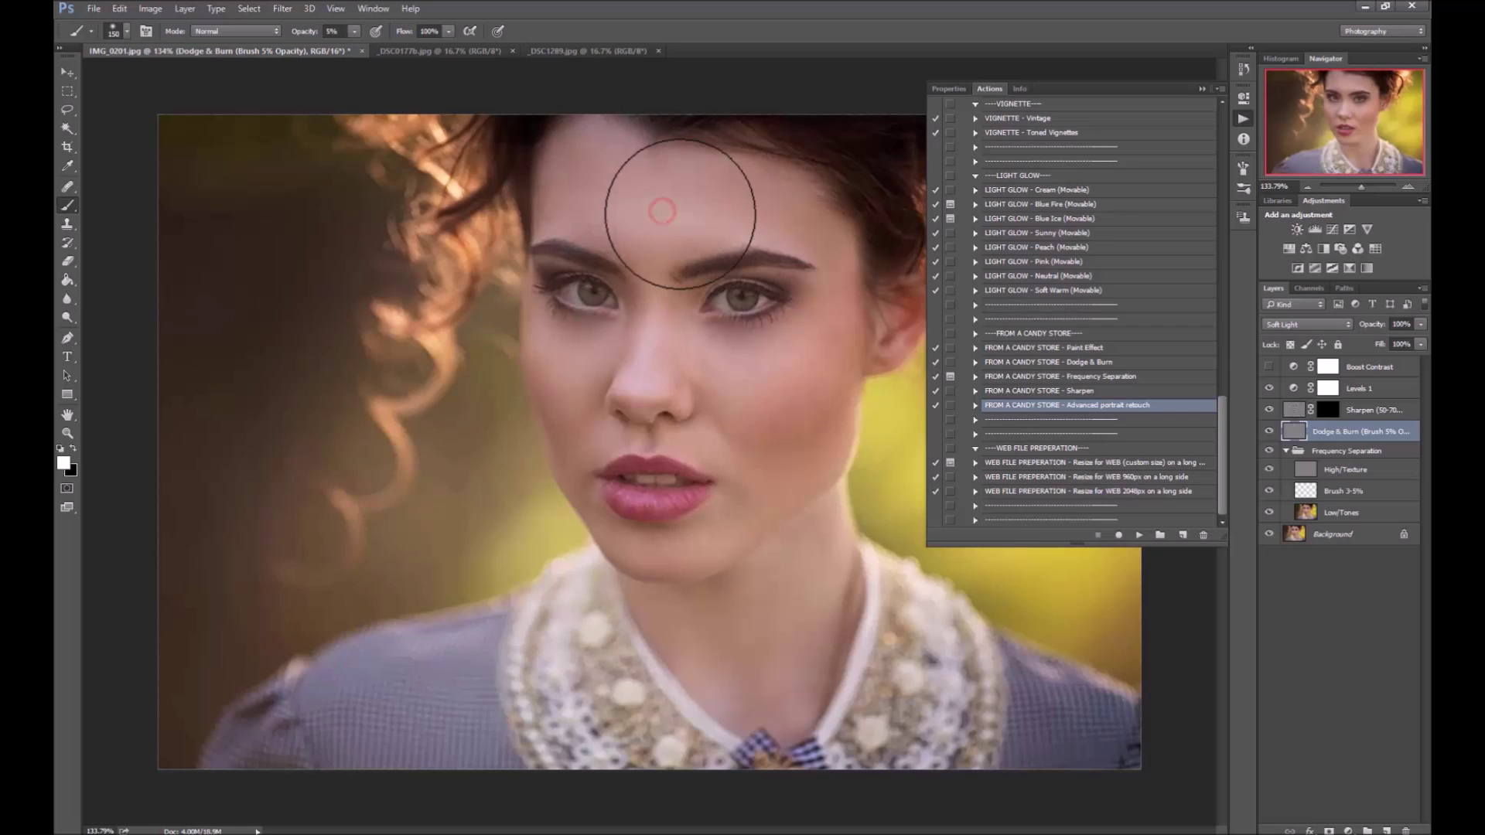
pyautogui.press('[')
pyautogui.press('[')
pyautogui.press('[')
pyautogui.click(655, 290)
pyautogui.press(']')
pyautogui.press(']')
pyautogui.press(']')
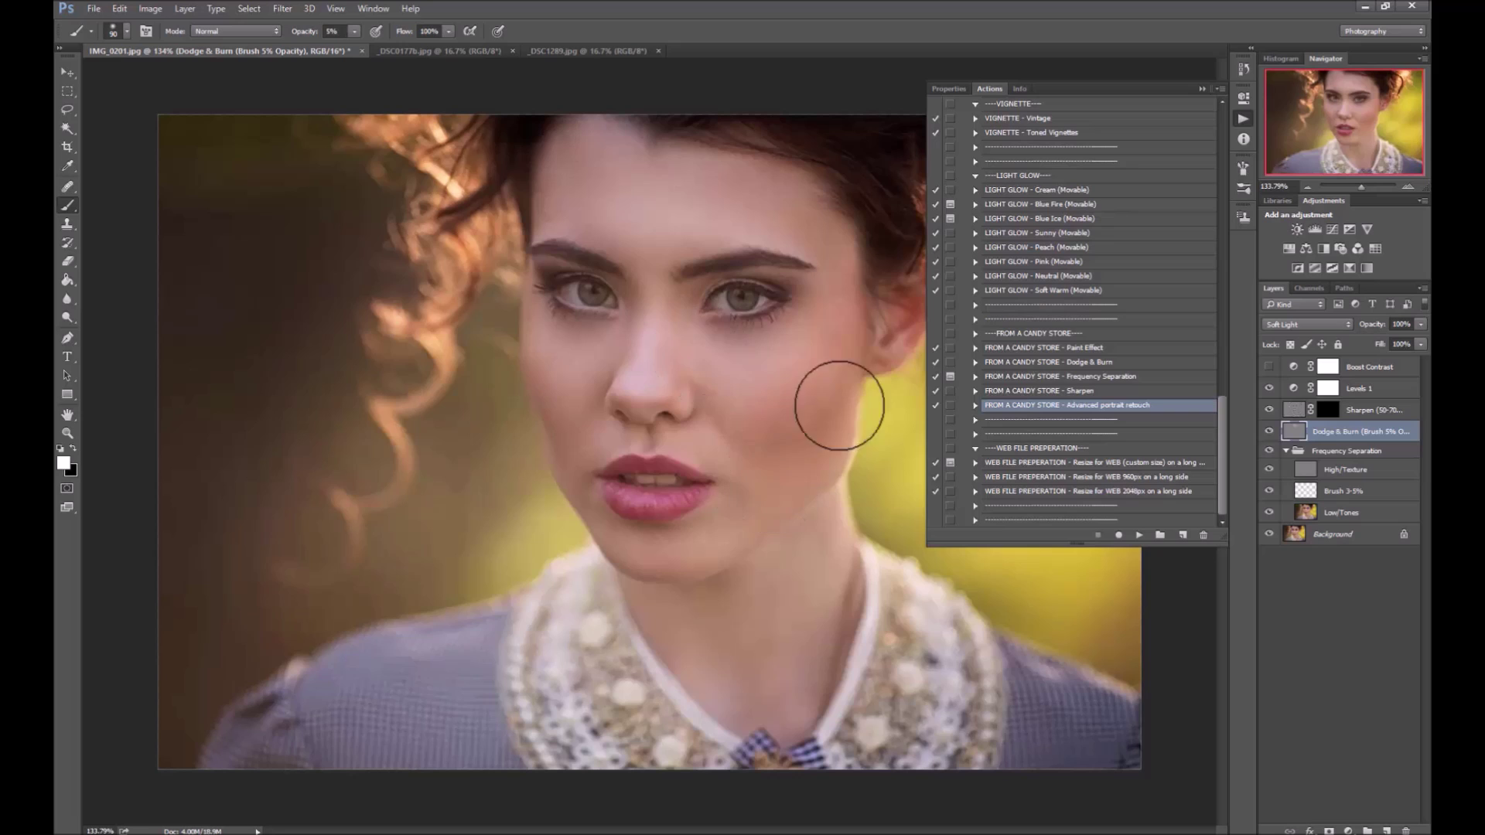
pyautogui.press('[')
pyautogui.moveTo(576, 329); pyautogui.dragTo(619, 359)
pyautogui.moveTo(713, 345); pyautogui.dragTo(799, 338)
# Step: Brighten the chin and lower lip and add a faint stroke on the neck
pyautogui.press('[')
pyautogui.press('[')
pyautogui.press(']')
pyautogui.moveTo(645, 580)
pyautogui.mouseDown()
pyautogui.moveTo(642, 538)
pyautogui.moveTo(703, 540)
pyautogui.mouseUp()
pyautogui.press('[')
pyautogui.press('[')
pyautogui.press('[')
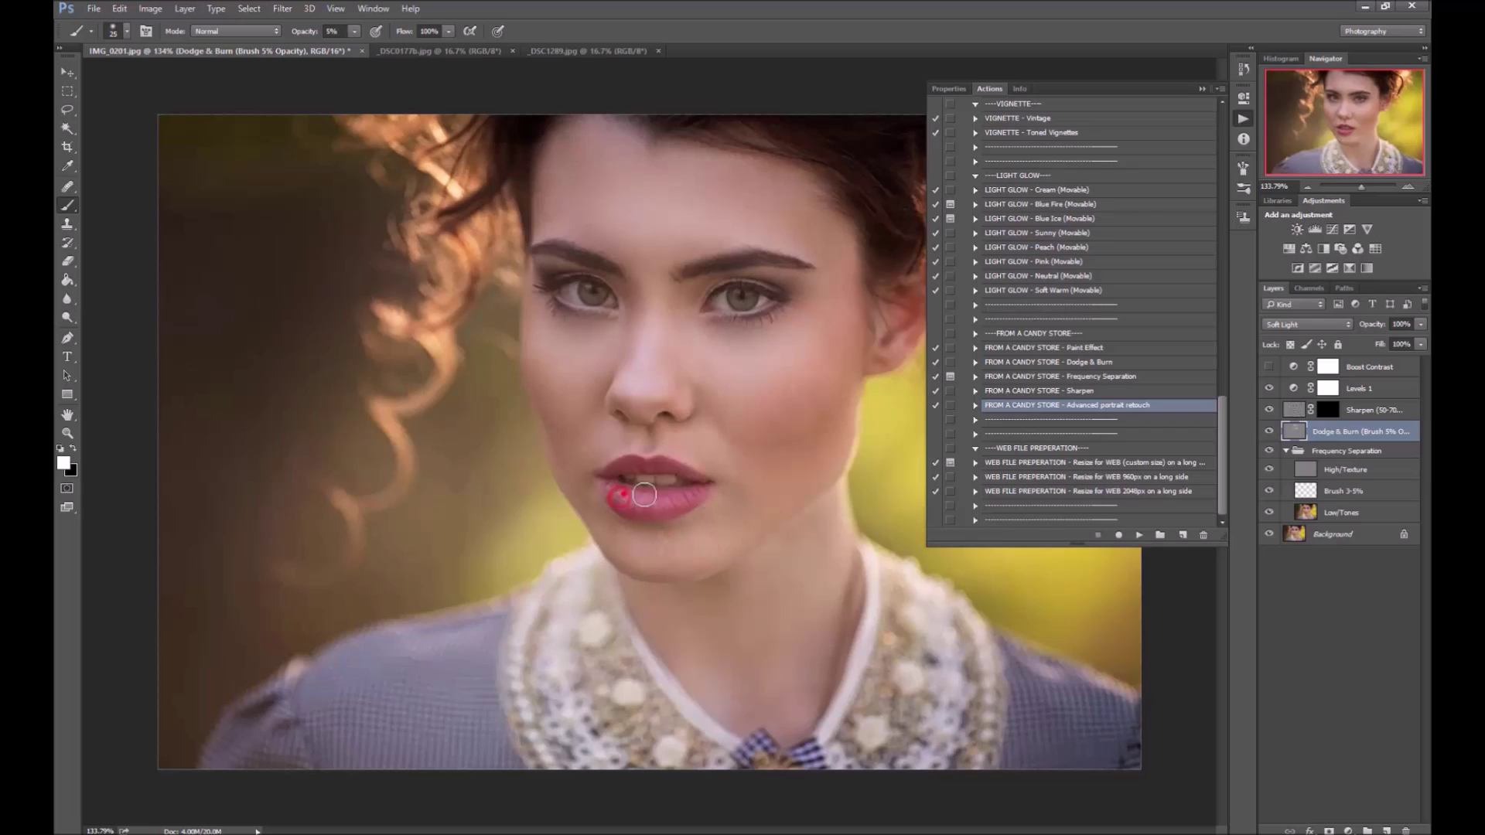
pyautogui.moveTo(644, 494); pyautogui.dragTo(719, 511)
pyautogui.press(']')
pyautogui.press(']')
pyautogui.press(']')
pyautogui.press(']')
pyautogui.press(']')
pyautogui.press(']')
pyautogui.moveTo(800, 632); pyautogui.dragTo(680, 653)
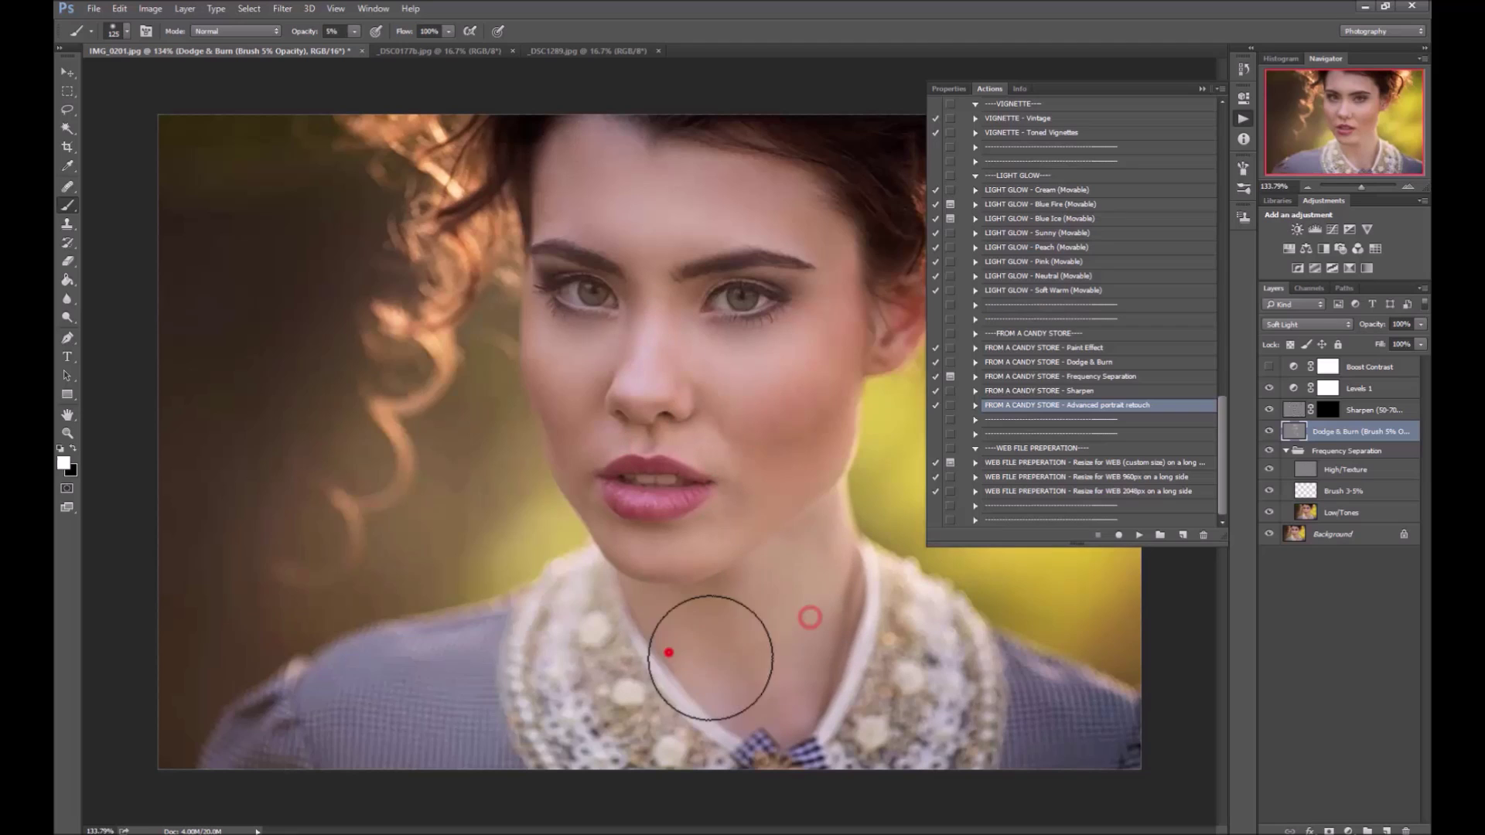
# Step: Burn in black along the hairline, face edge, beside the nostril and the nose bridge
pyautogui.click(1199, 89)
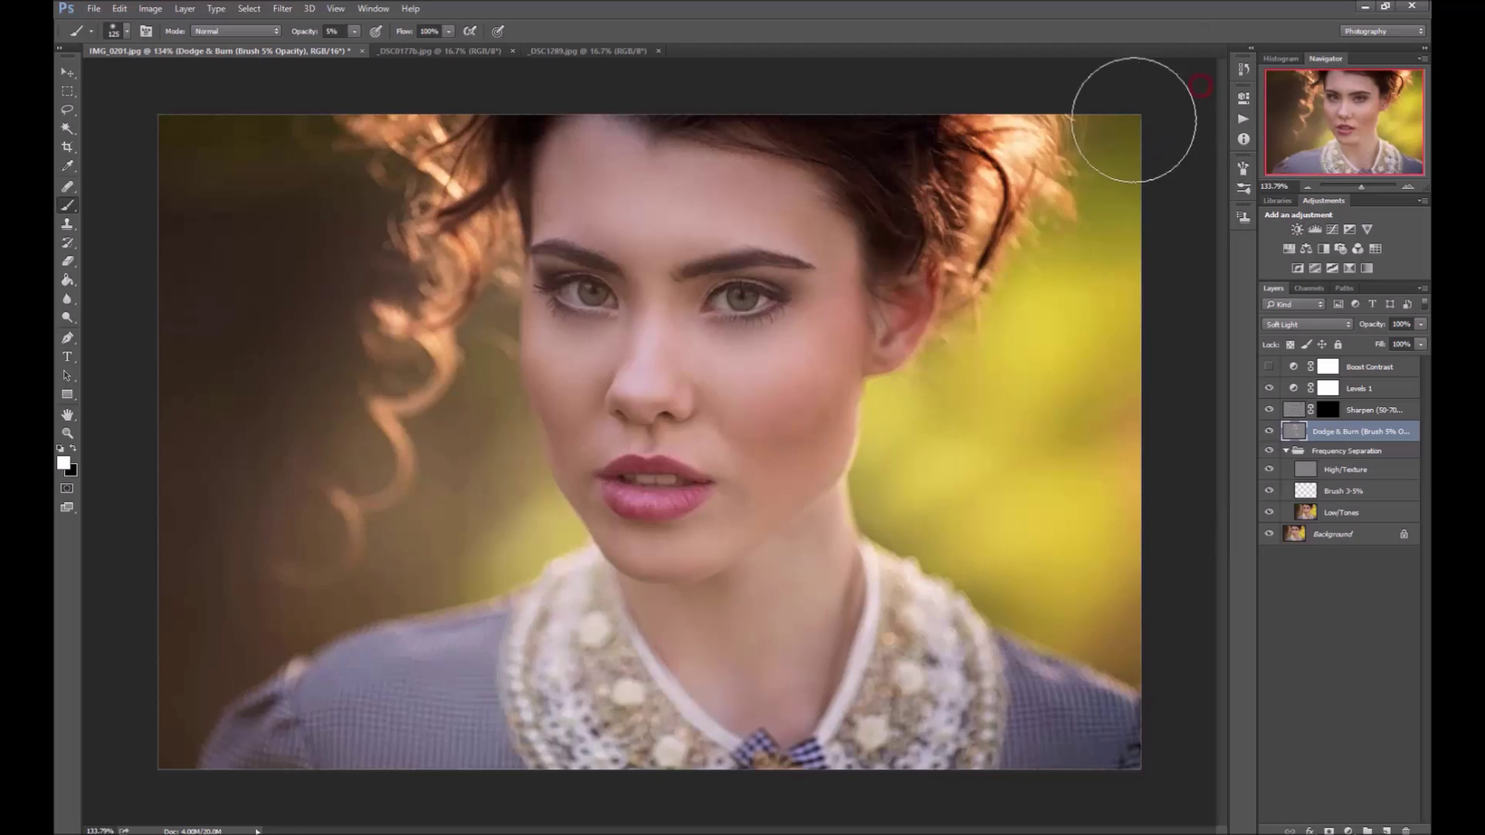
pyautogui.press('x')
pyautogui.press(']')
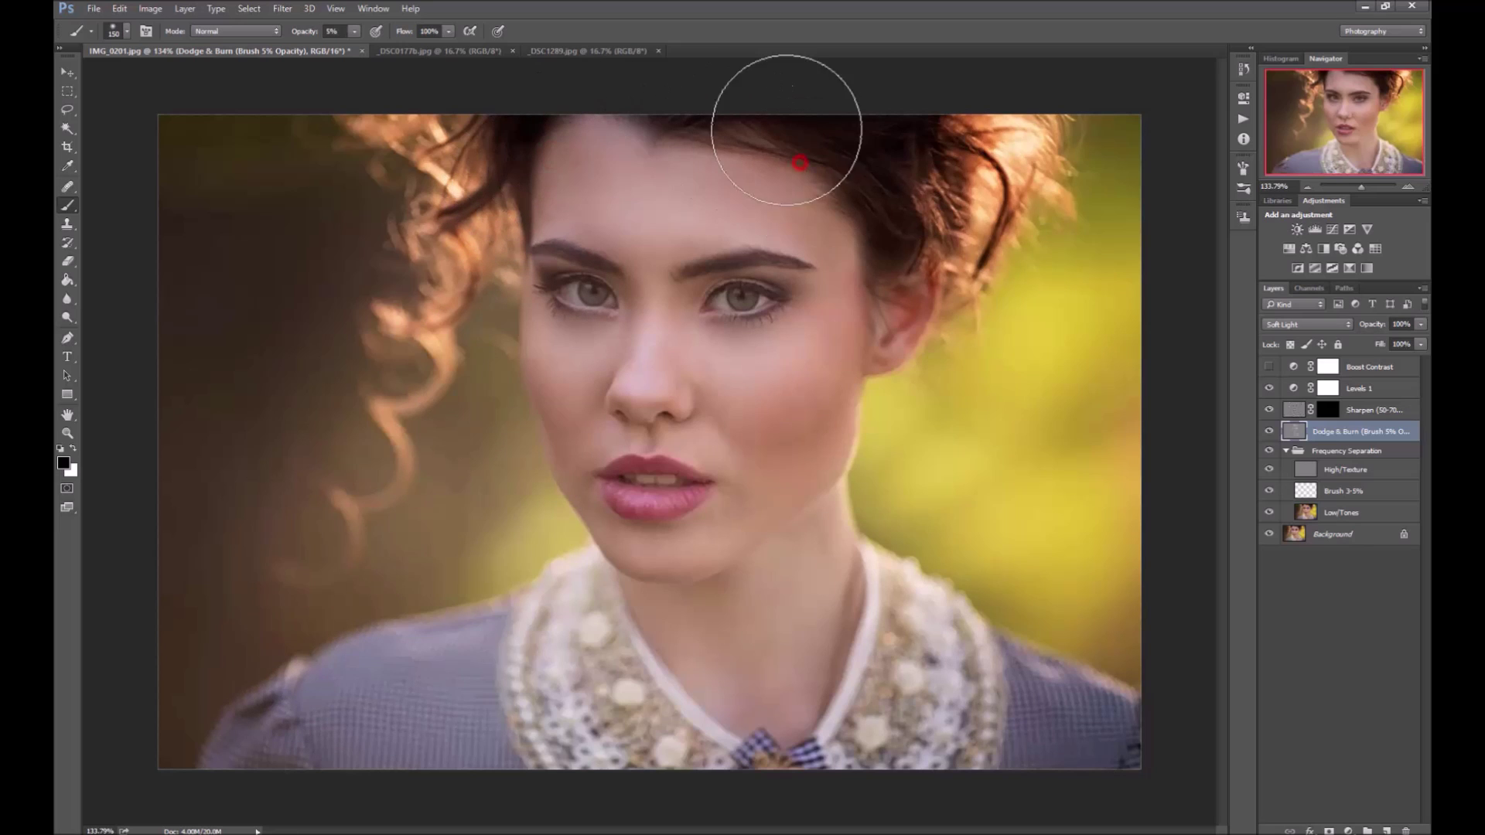
pyautogui.moveTo(553, 155); pyautogui.dragTo(834, 480)
pyautogui.press('[')
pyautogui.press('[')
pyautogui.press('[')
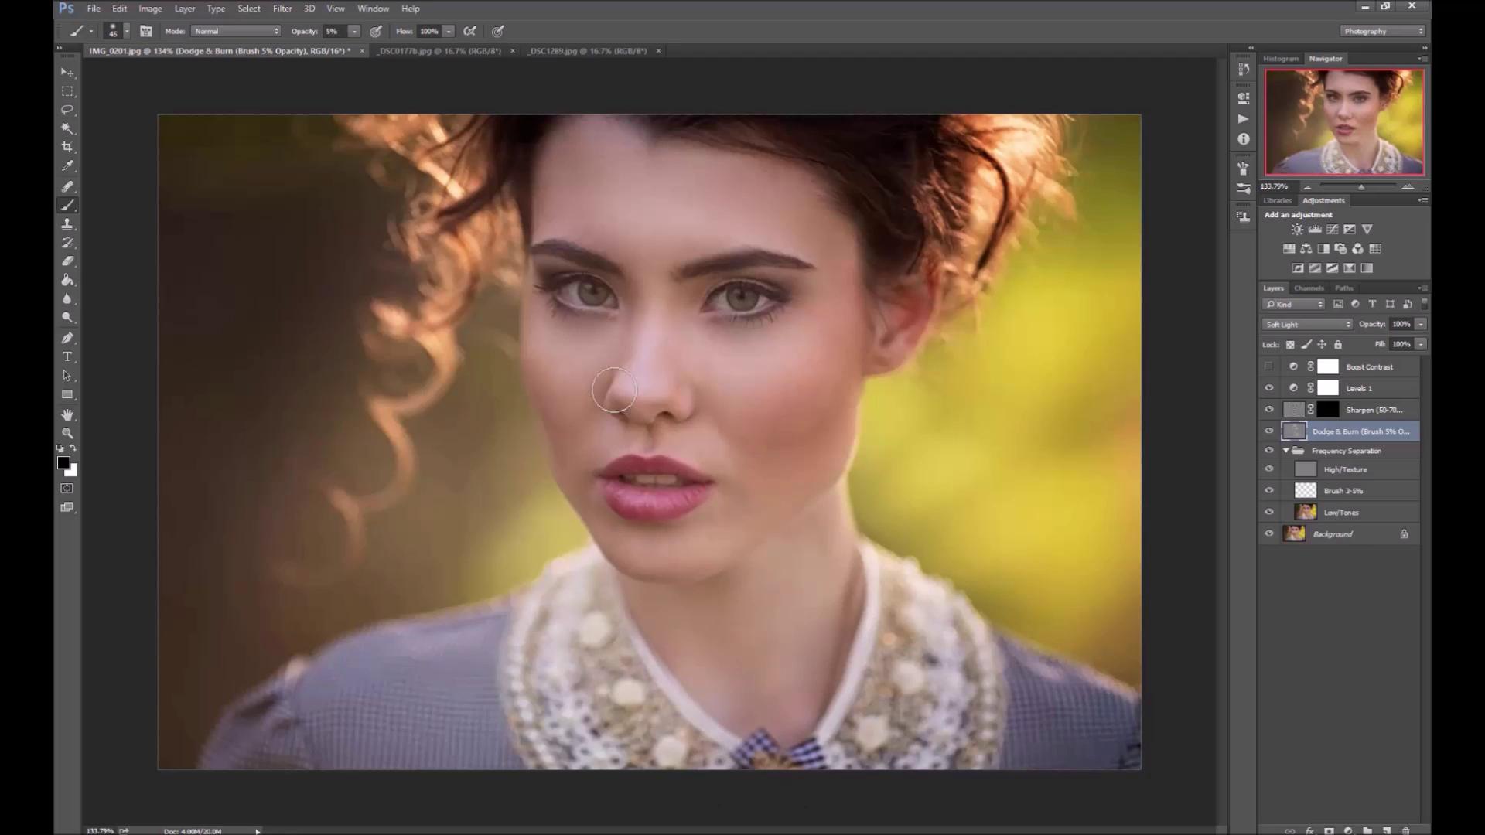
pyautogui.moveTo(673, 418)
pyautogui.mouseDown()
pyautogui.moveTo(699, 408)
pyautogui.moveTo(683, 435)
pyautogui.mouseUp()
pyautogui.click(679, 304)
pyautogui.press(']')
pyautogui.press(']')
pyautogui.press(']')
# Step: Compare the dodge and burn on and off and lower the Dodge & Burn layer's opacity
pyautogui.click(1269, 432)
pyautogui.click(1269, 432)
pyautogui.moveTo(1377, 329); pyautogui.dragTo(1367, 332)
pyautogui.click(1269, 432)
pyautogui.click(1268, 431)
pyautogui.click(1328, 412)
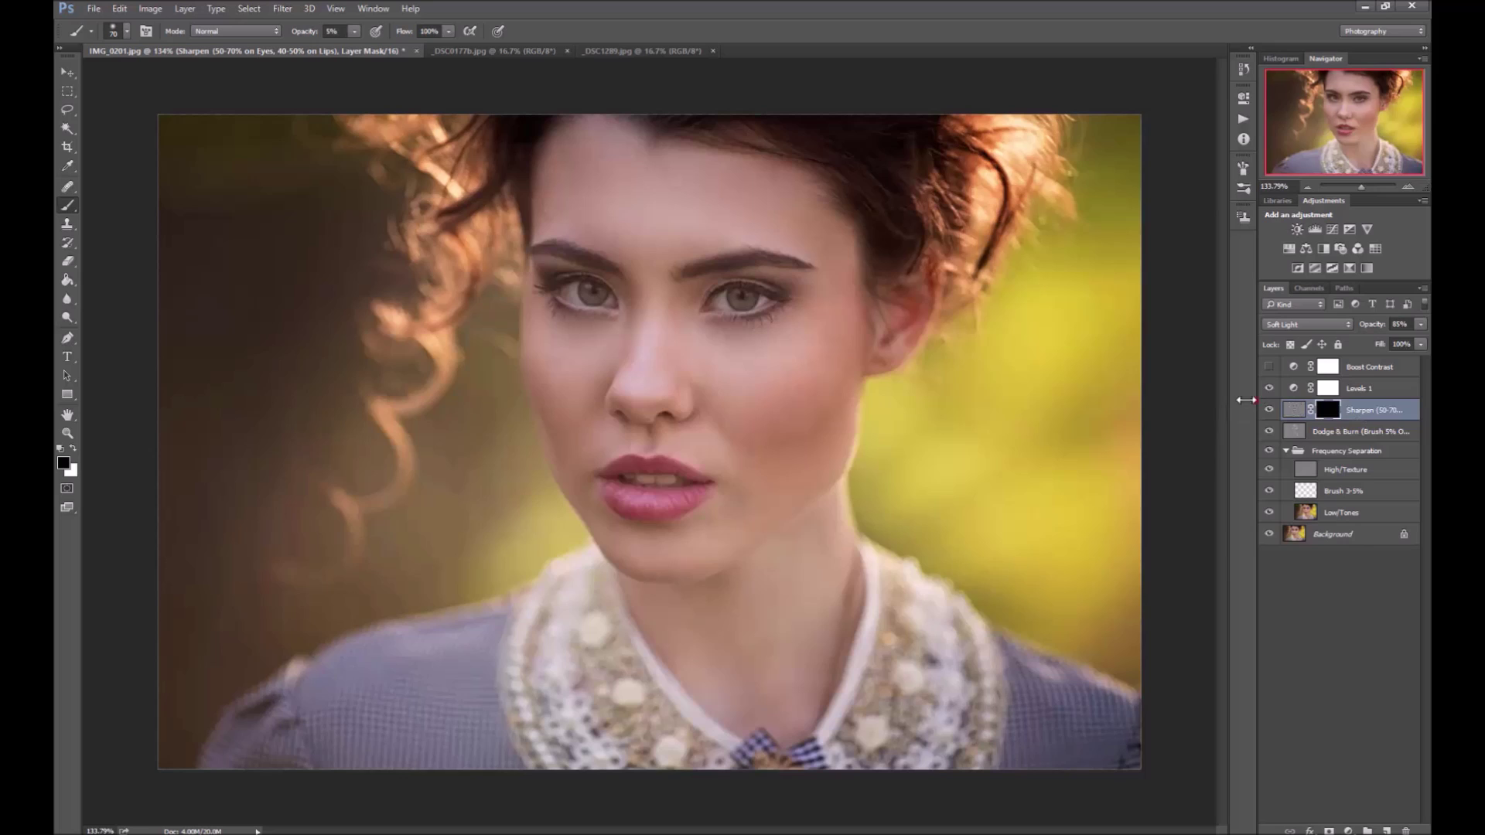
# Step: Paint white at 50% strength on the Sharpen mask over both eyes
pyautogui.moveTo(1246, 400); pyautogui.dragTo(1158, 393)
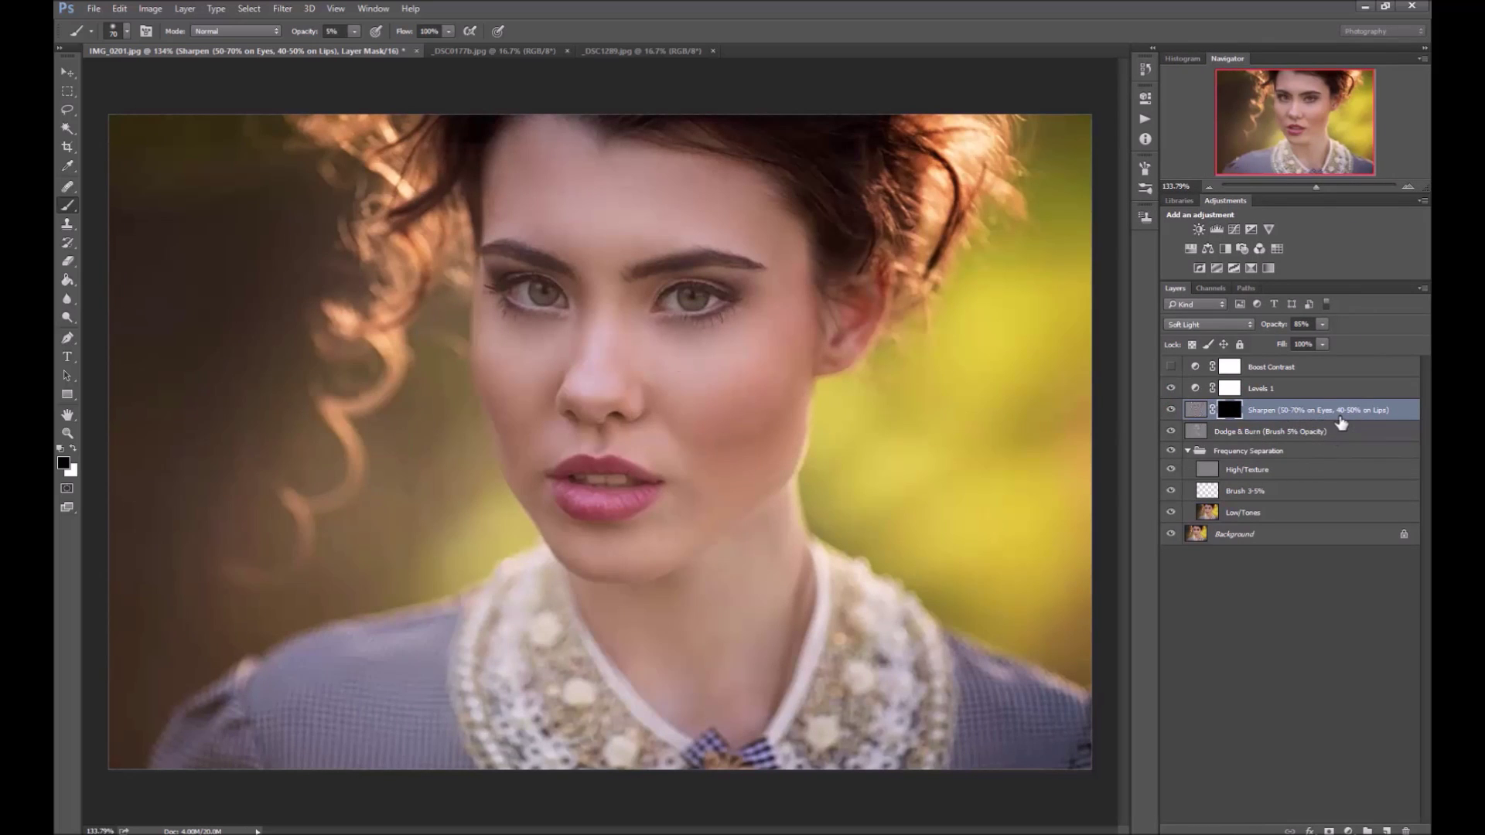
pyautogui.moveTo(1162, 416); pyautogui.dragTo(1259, 414)
pyautogui.press('5')
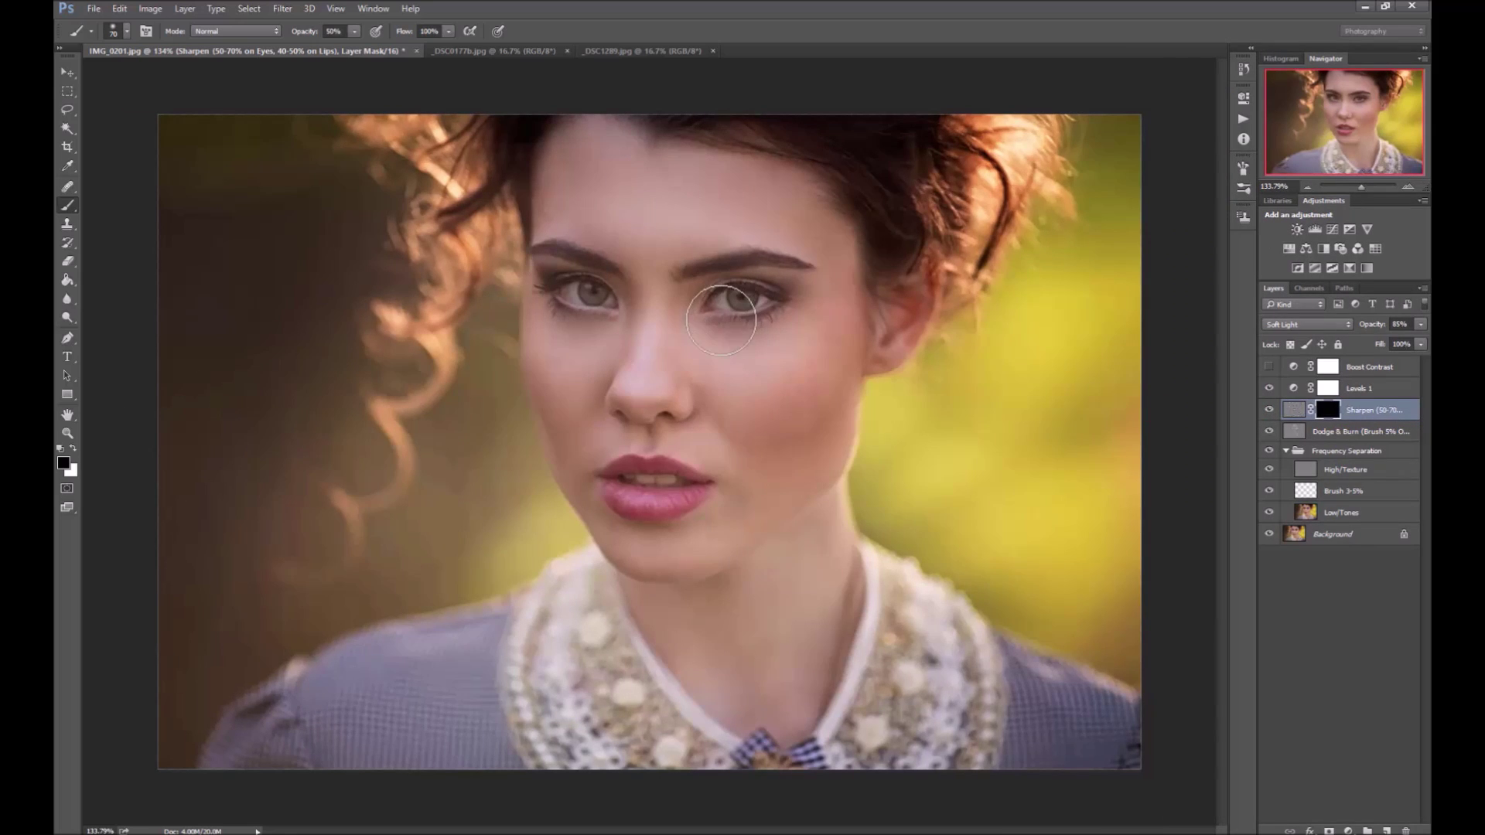
pyautogui.press('x')
pyautogui.press(']')
pyautogui.press(']')
pyautogui.moveTo(694, 273); pyautogui.dragTo(739, 297)
pyautogui.moveTo(588, 294); pyautogui.dragTo(534, 294)
pyautogui.press(']')
pyautogui.press(']')
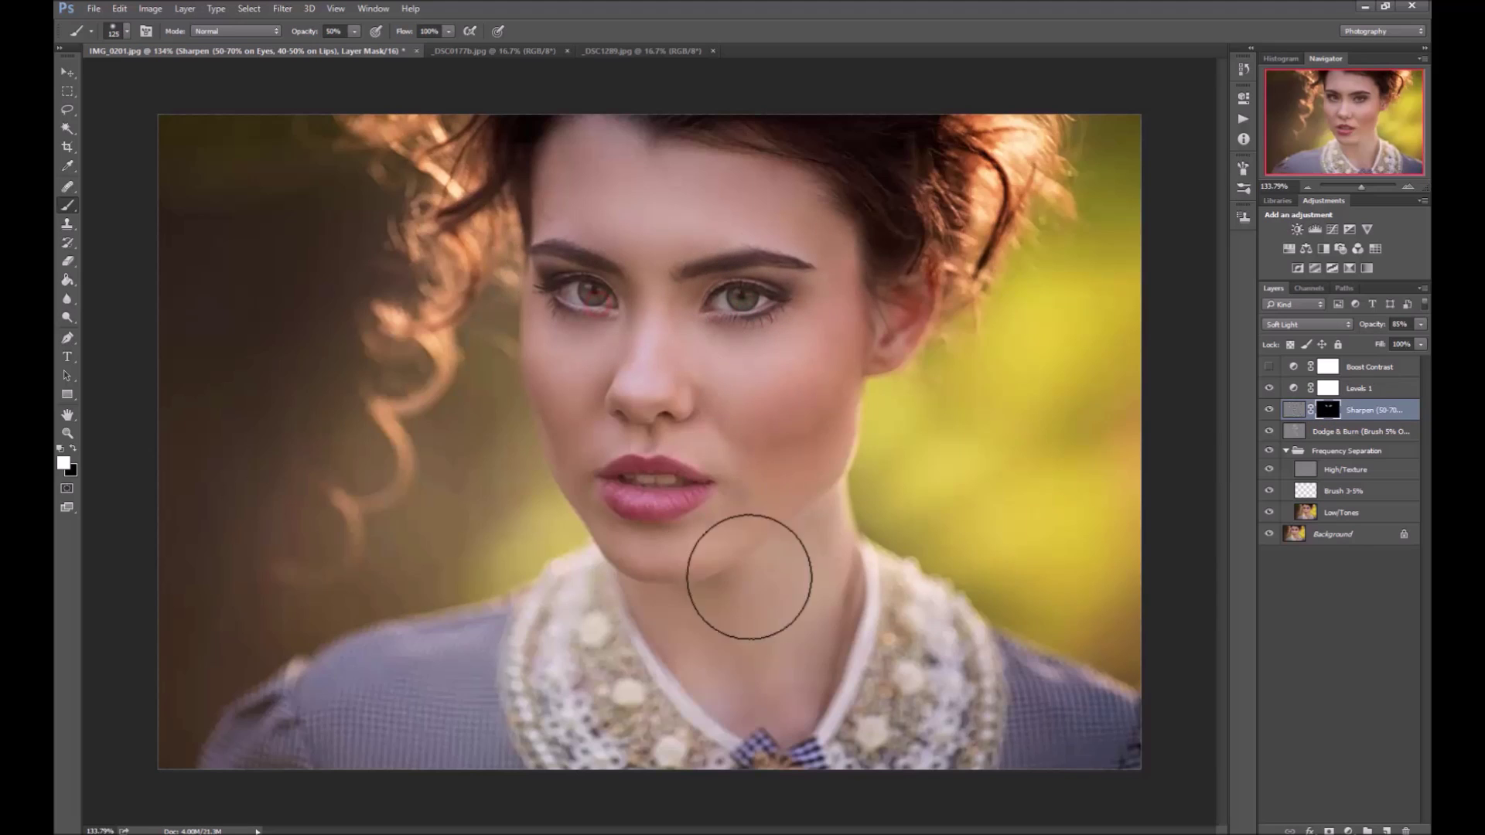
# Step: At 40% strength, reveal sharpening on the lips and around the left eye
pyautogui.press('[')
pyautogui.press('[')
pyautogui.press('[')
pyautogui.press('4')
pyautogui.click(652, 499)
pyautogui.moveTo(651, 499); pyautogui.dragTo(689, 489)
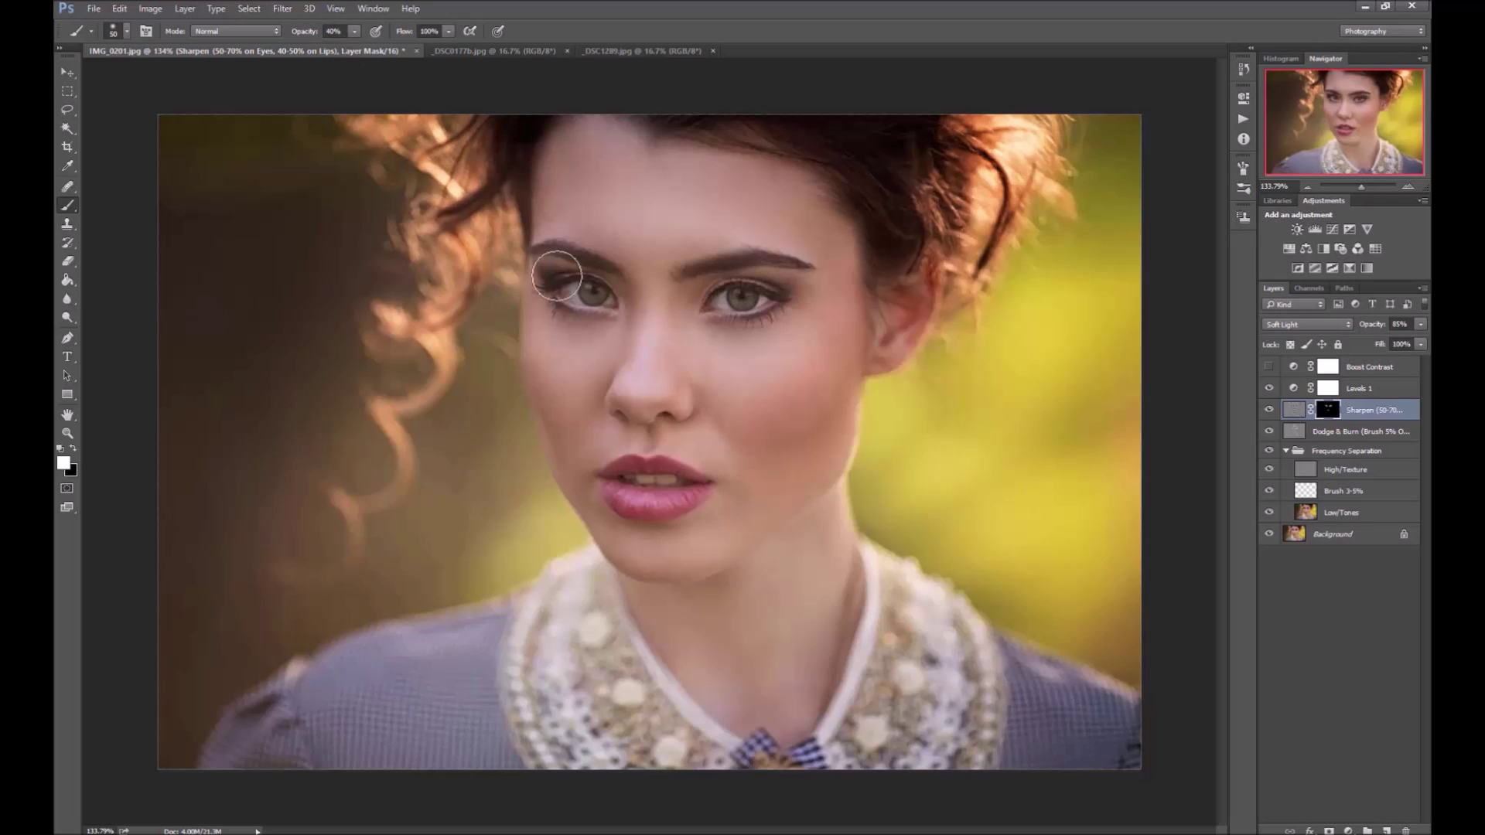
pyautogui.moveTo(576, 288); pyautogui.dragTo(582, 286)
# Step: Set Levels 1's Blue channel output black to 2 and compare with and without it
pyautogui.doubleClick(1294, 389)
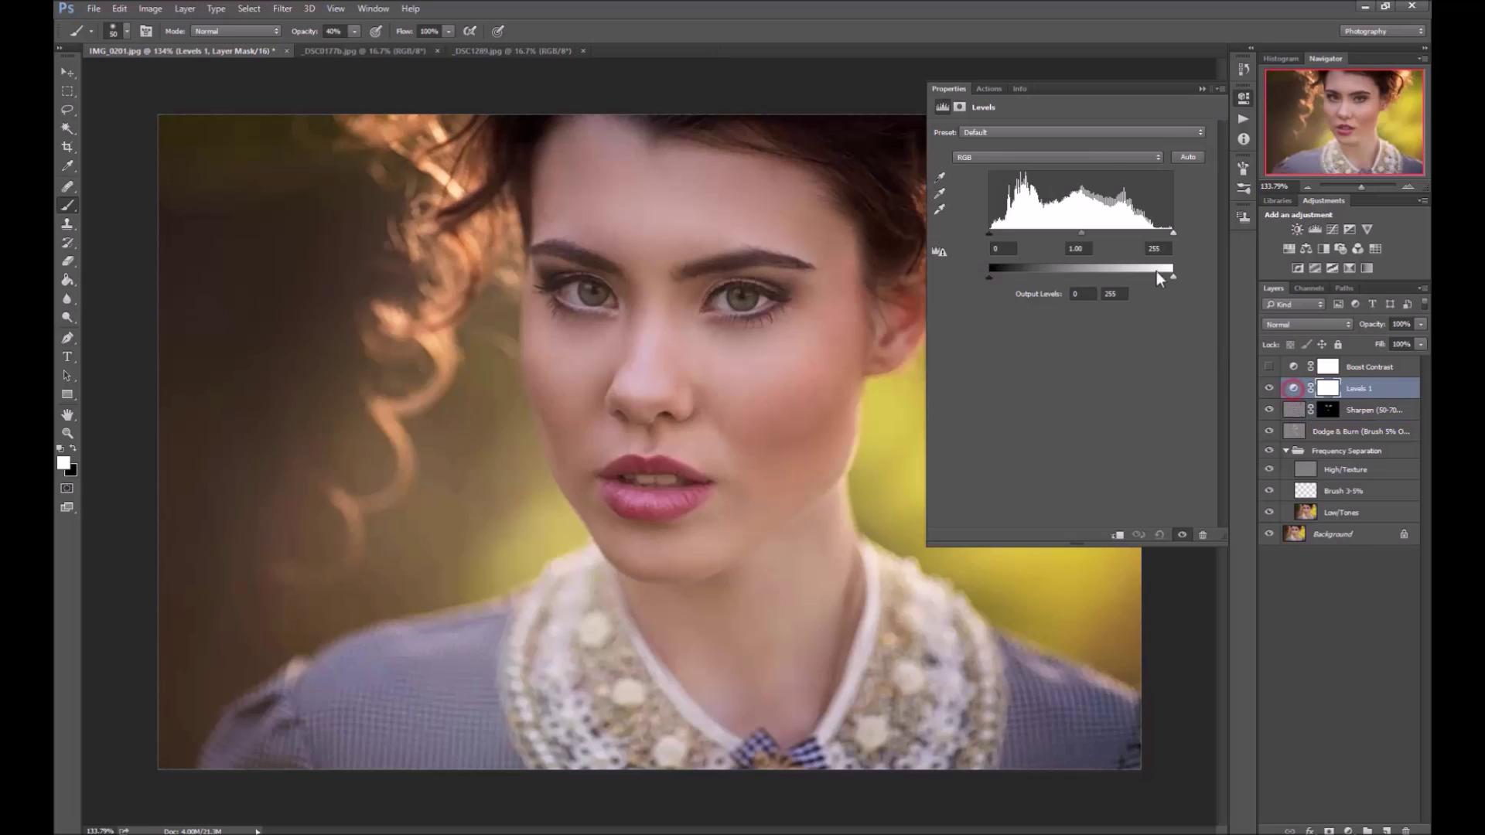
pyautogui.click(1101, 161)
pyautogui.click(998, 200)
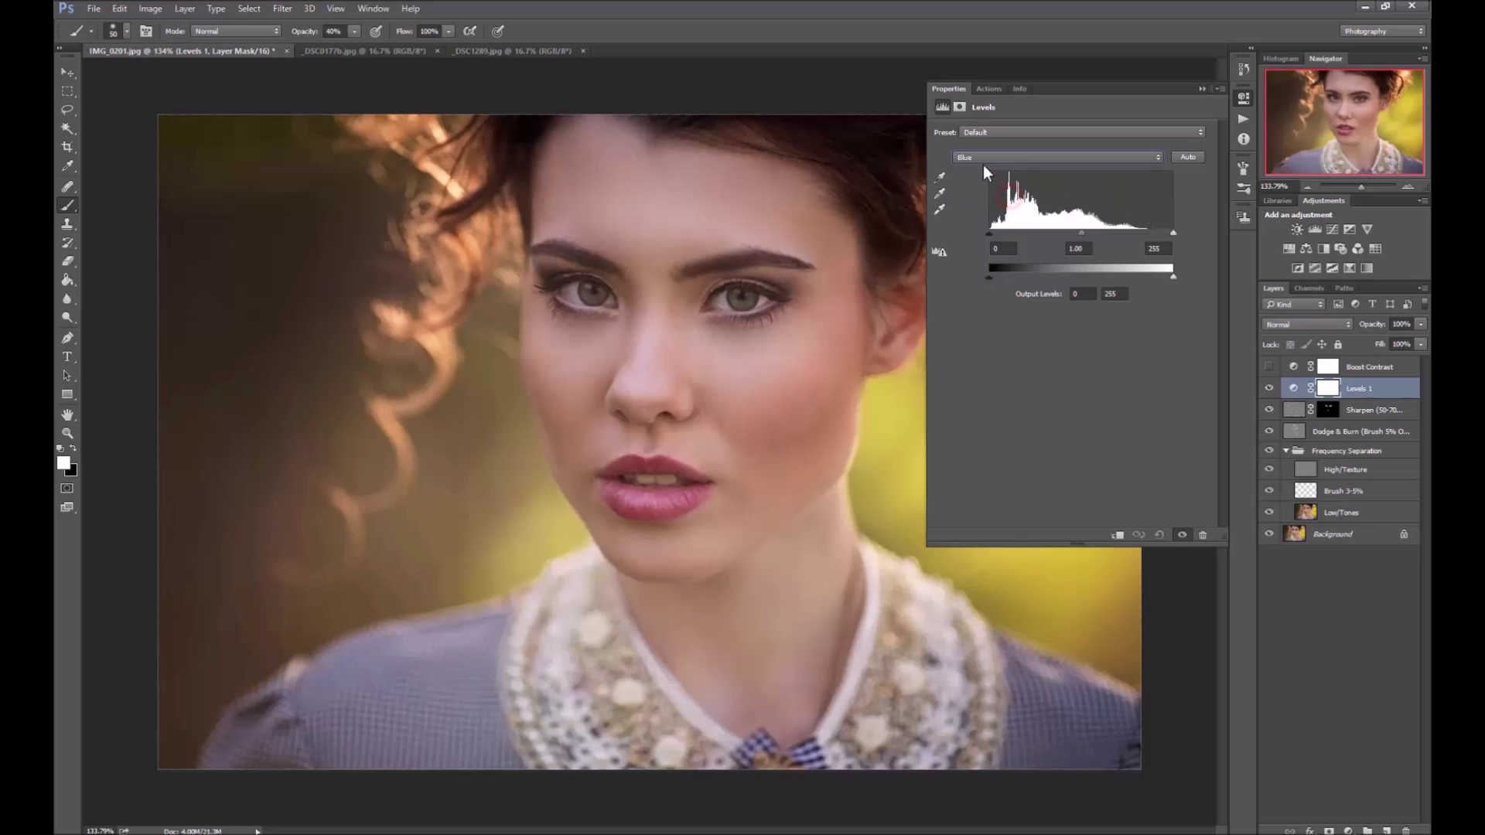
pyautogui.moveTo(988, 280); pyautogui.dragTo(991, 280)
pyautogui.click(1202, 89)
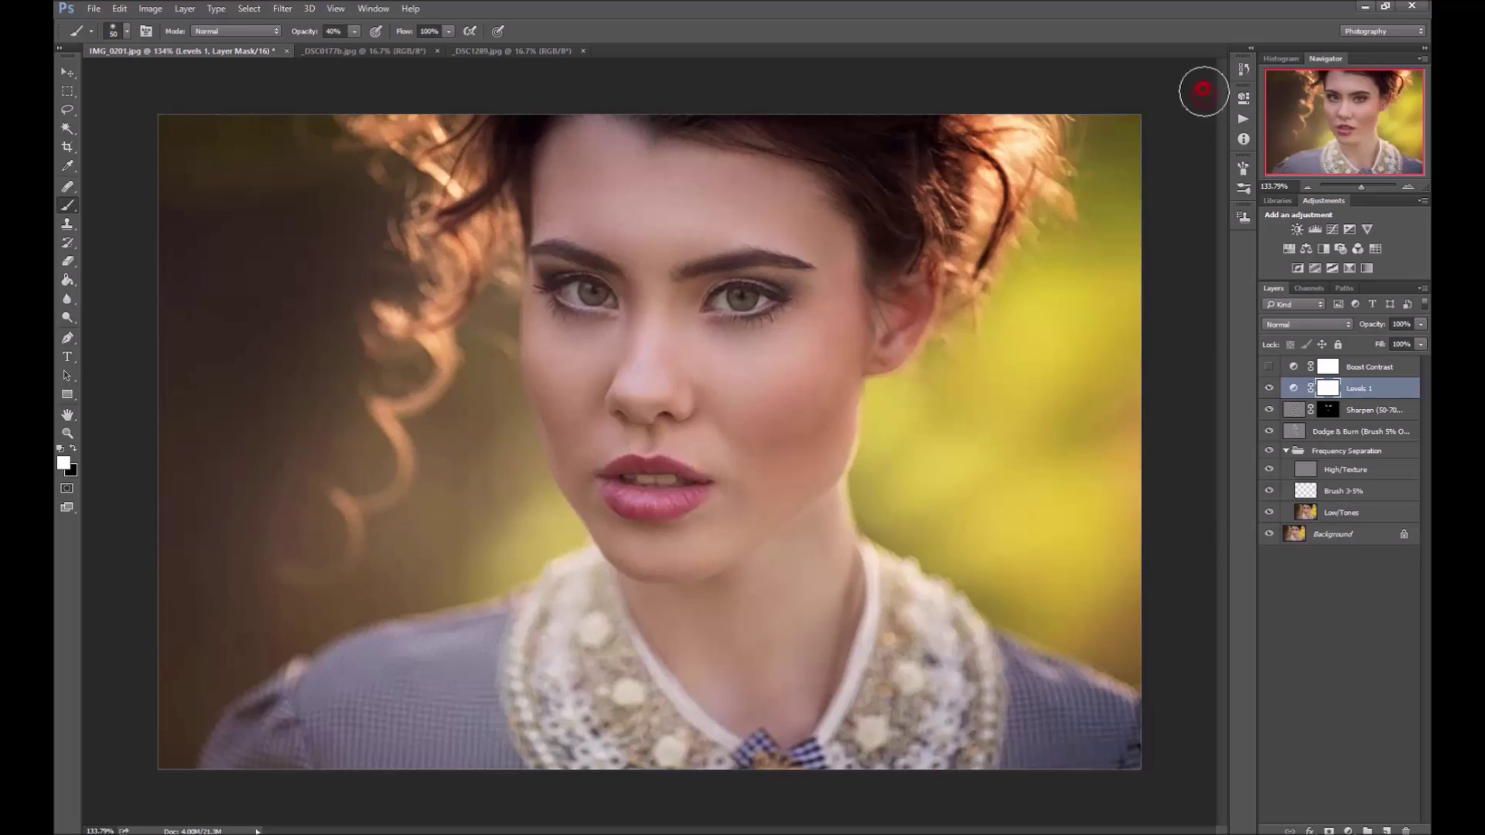
pyautogui.doubleClick(1268, 388)
pyautogui.click(1268, 388)
pyautogui.doubleClick(1269, 388)
pyautogui.click(1268, 388)
pyautogui.doubleClick(1268, 389)
pyautogui.click(1269, 388)
# Step: Compare the original against the retouched photo, then flatten the image into one Background
pyautogui.keyDown('alt'); pyautogui.click(1270, 535); pyautogui.keyUp('alt')
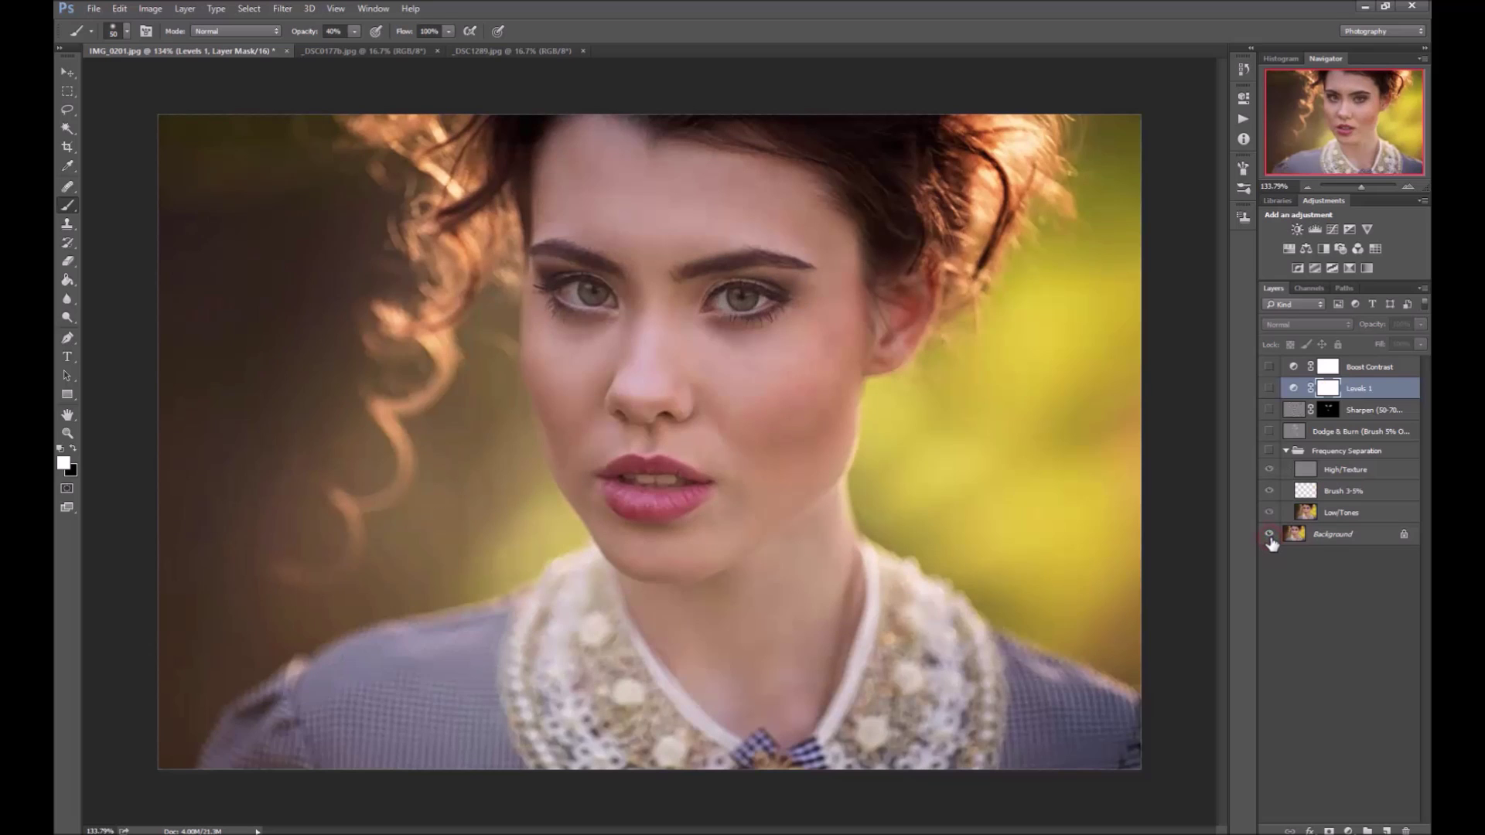
pyautogui.keyDown('alt'); pyautogui.click(1270, 540); pyautogui.keyUp('alt')
pyautogui.keyDown('alt'); pyautogui.click(1270, 540); pyautogui.keyUp('alt')
pyautogui.keyDown('alt'); pyautogui.click(1270, 540); pyautogui.keyUp('alt')
pyautogui.click(1324, 537)
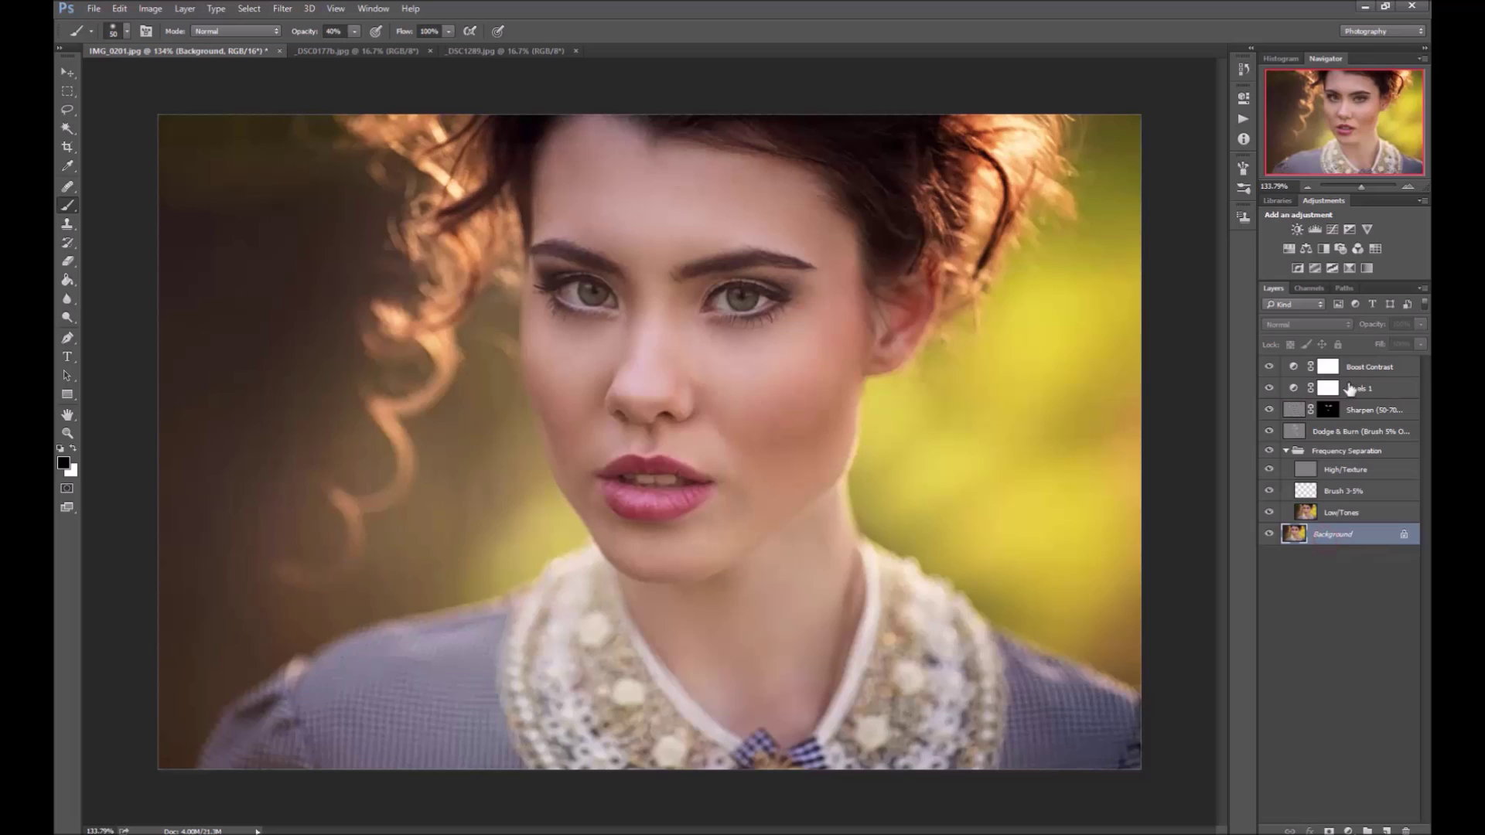
pyautogui.rightClick(1333, 542)
pyautogui.click(1334, 689)
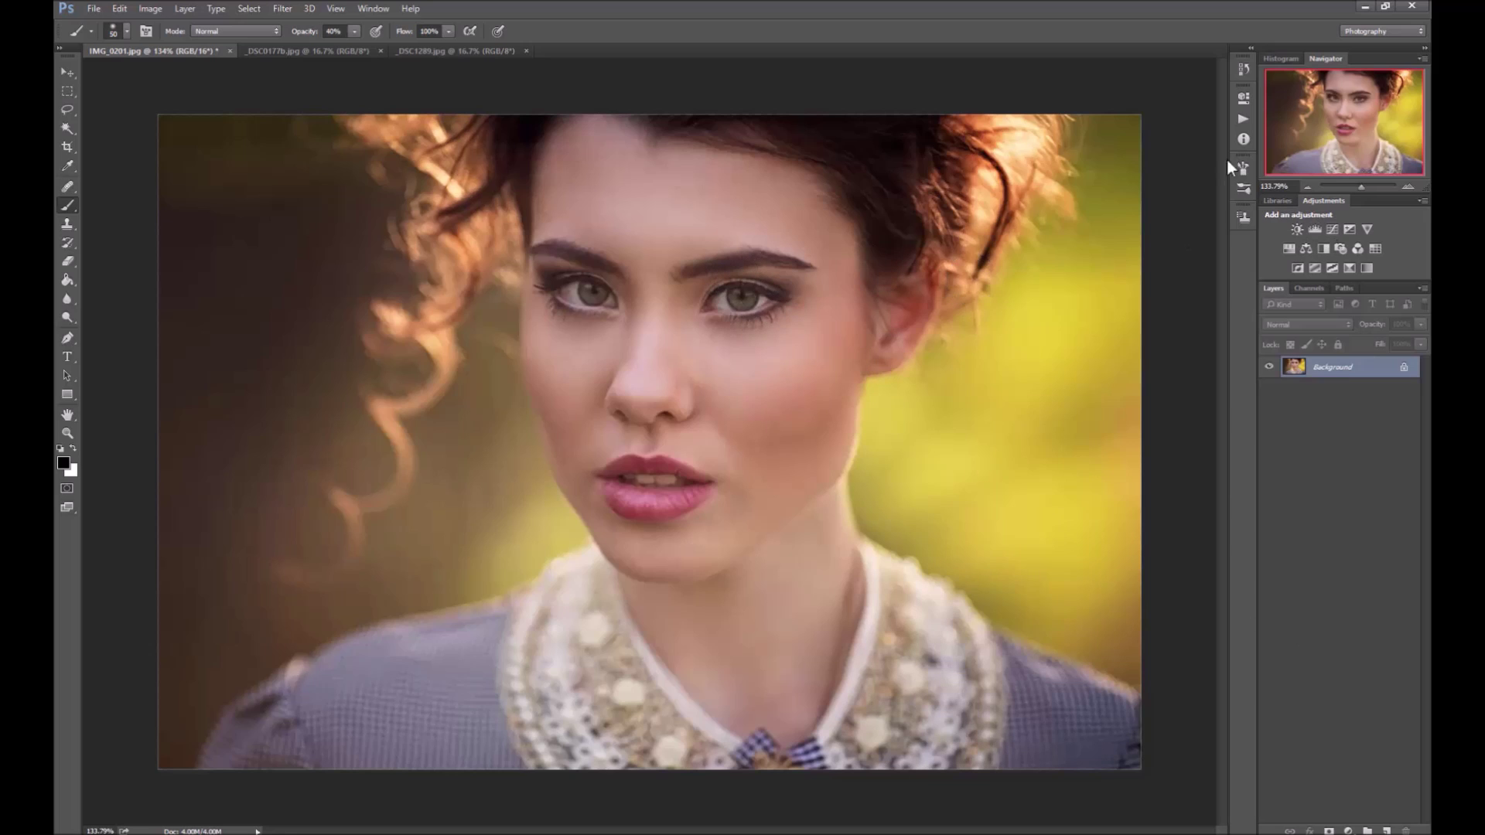
# Step: Run the PORTRAIT RETOUCH - Brighten Eyes action and paint brightening over both eyes
pyautogui.click(1243, 119)
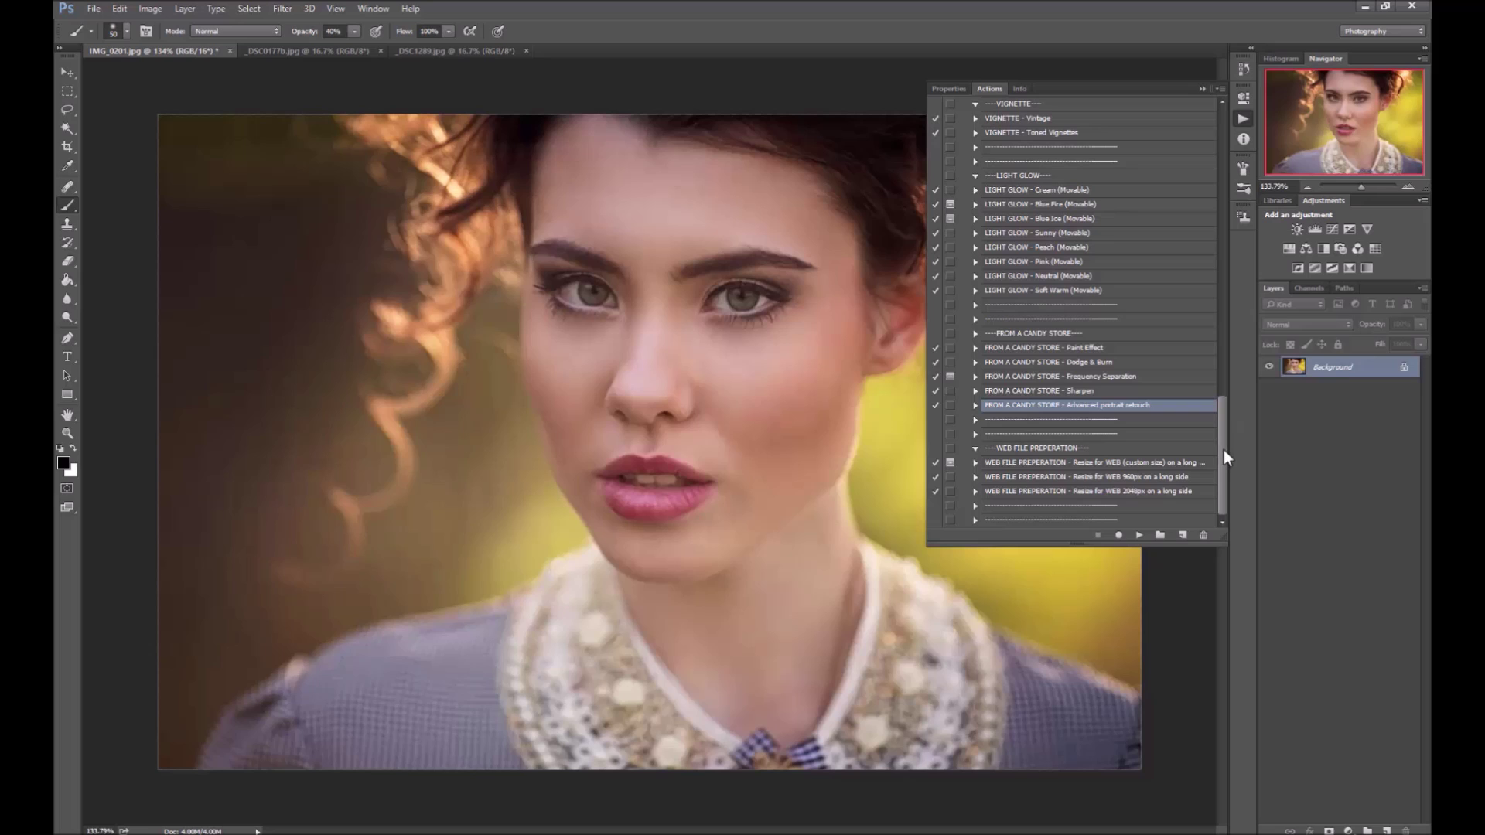
pyautogui.moveTo(1224, 458); pyautogui.dragTo(1207, 303)
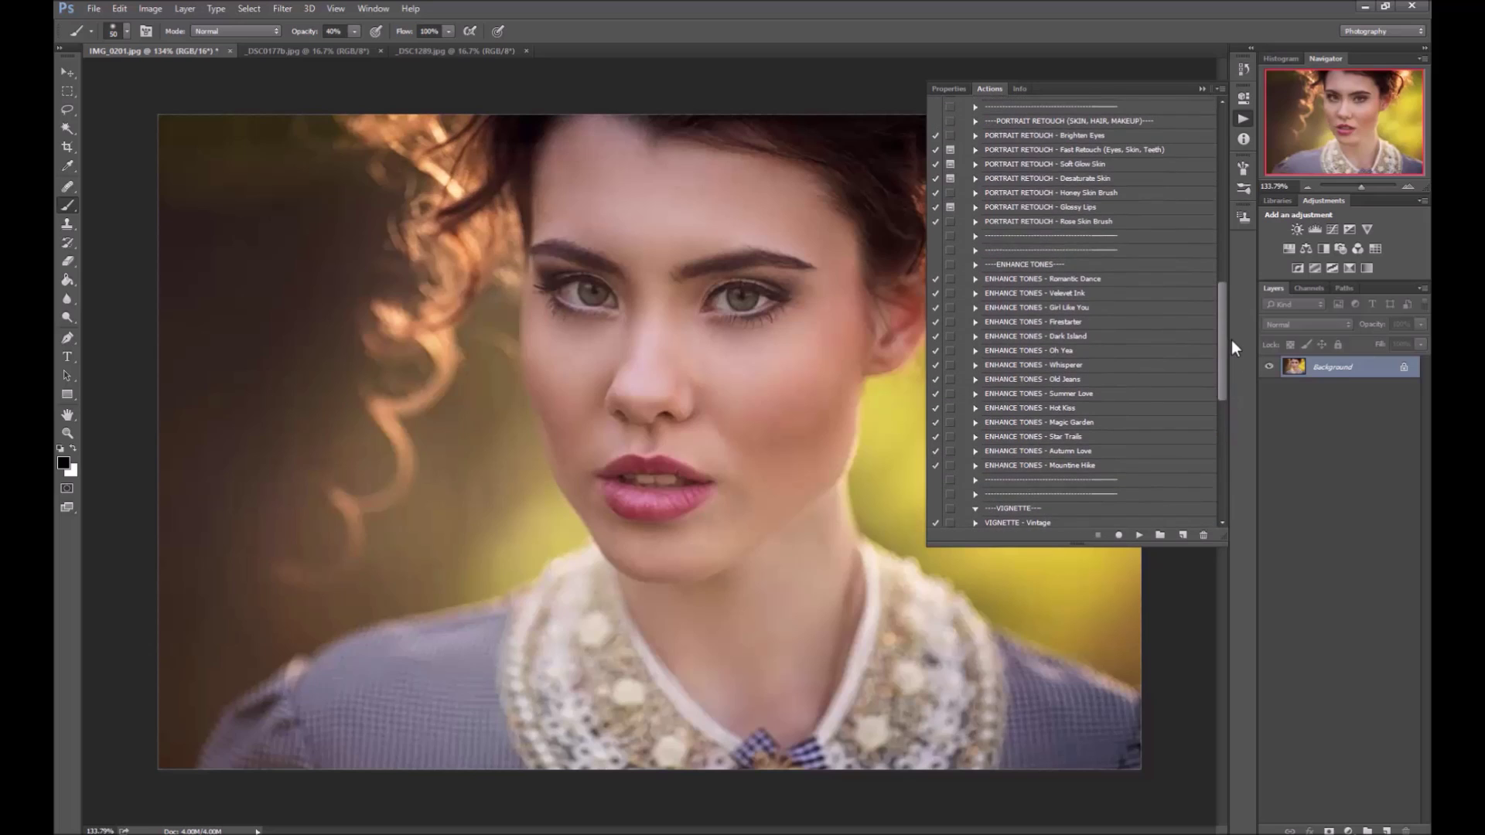
pyautogui.click(1069, 238)
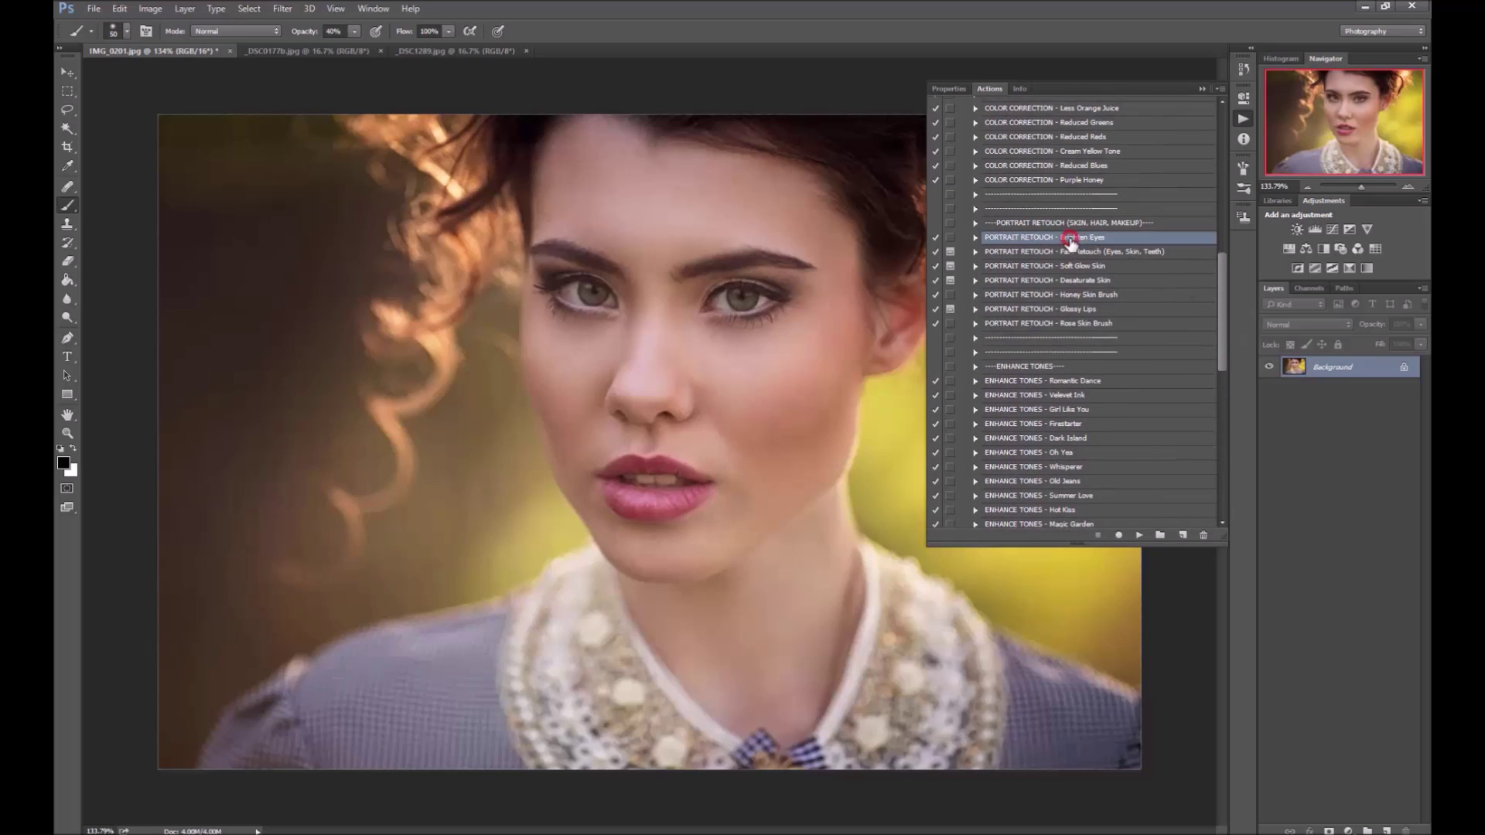
pyautogui.click(1139, 536)
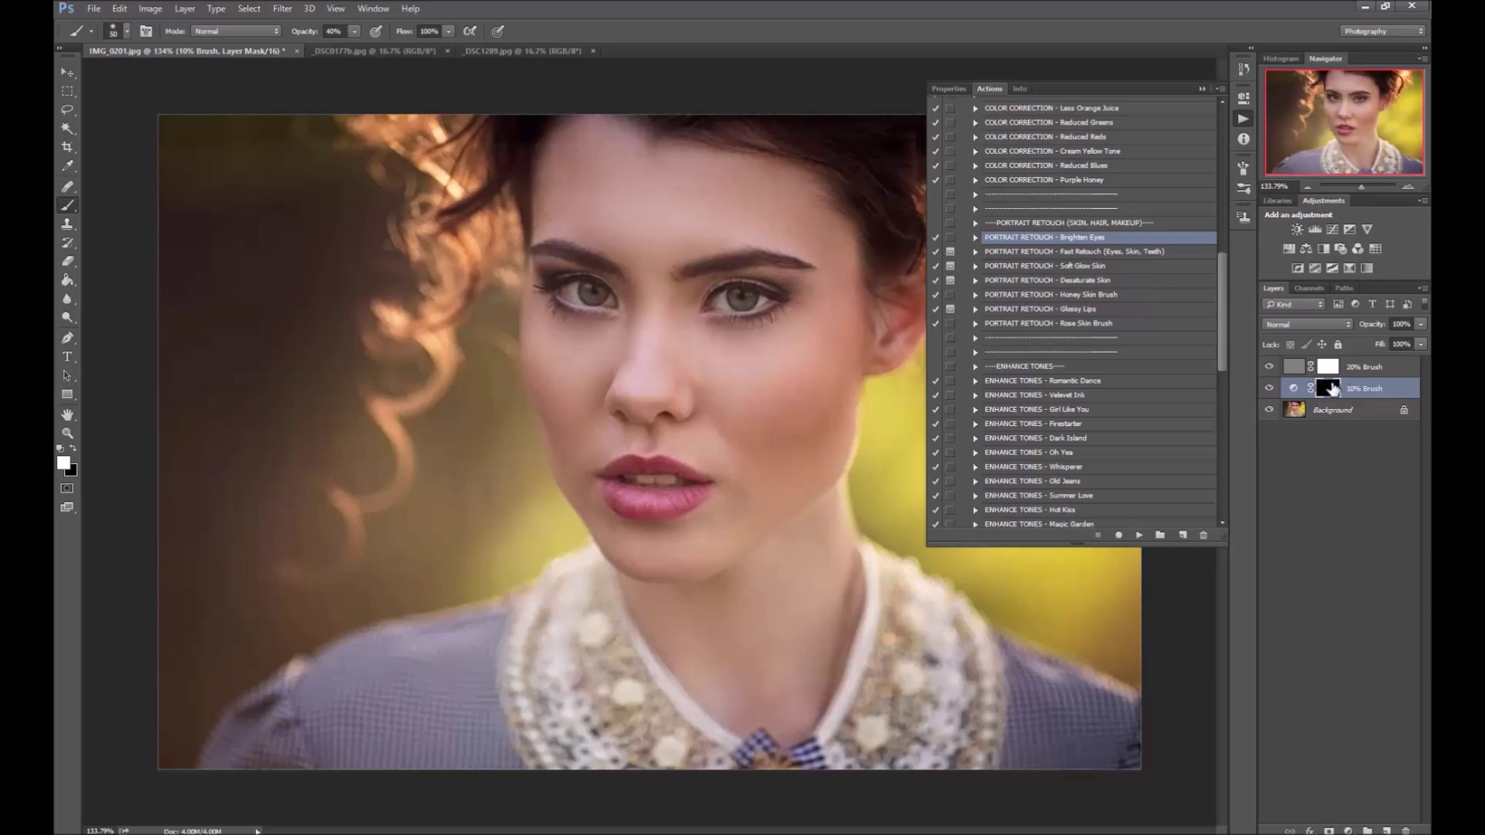
pyautogui.press(']')
pyautogui.press(']')
pyautogui.press(']')
pyautogui.press(']')
pyautogui.moveTo(756, 299); pyautogui.dragTo(757, 294)
pyautogui.press('[')
pyautogui.press('[')
pyautogui.press('[')
pyautogui.moveTo(555, 280); pyautogui.dragTo(551, 286)
pyautogui.press('[')
pyautogui.press('[')
pyautogui.press('\\')
# Step: Compare the eyes with and without the 10% Brush layer and adjust its opacity
pyautogui.click(1269, 389)
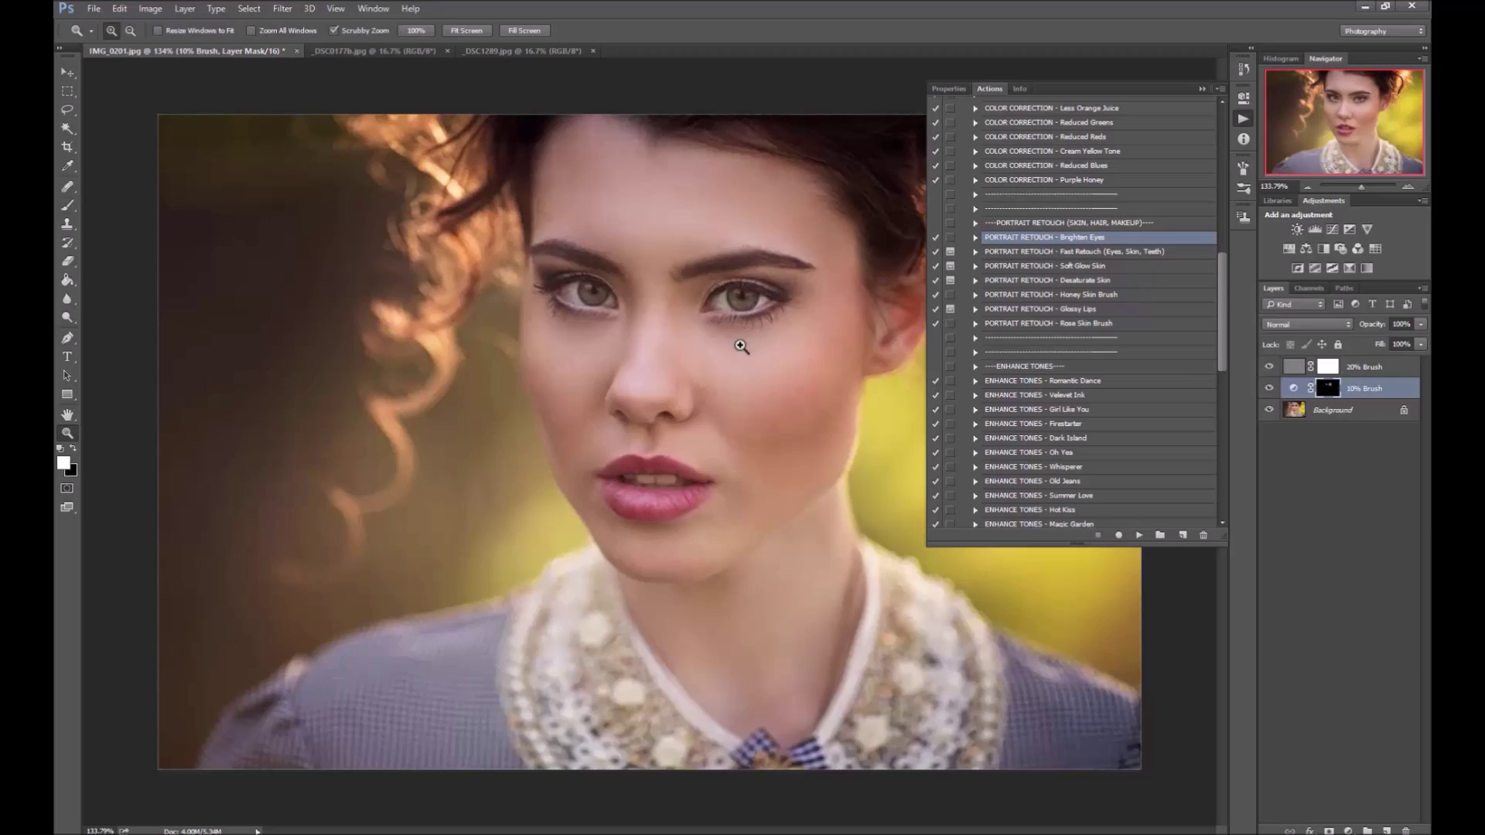
pyautogui.scroll(-3, 743, 331)
pyautogui.click(1269, 388)
pyautogui.click(1268, 388)
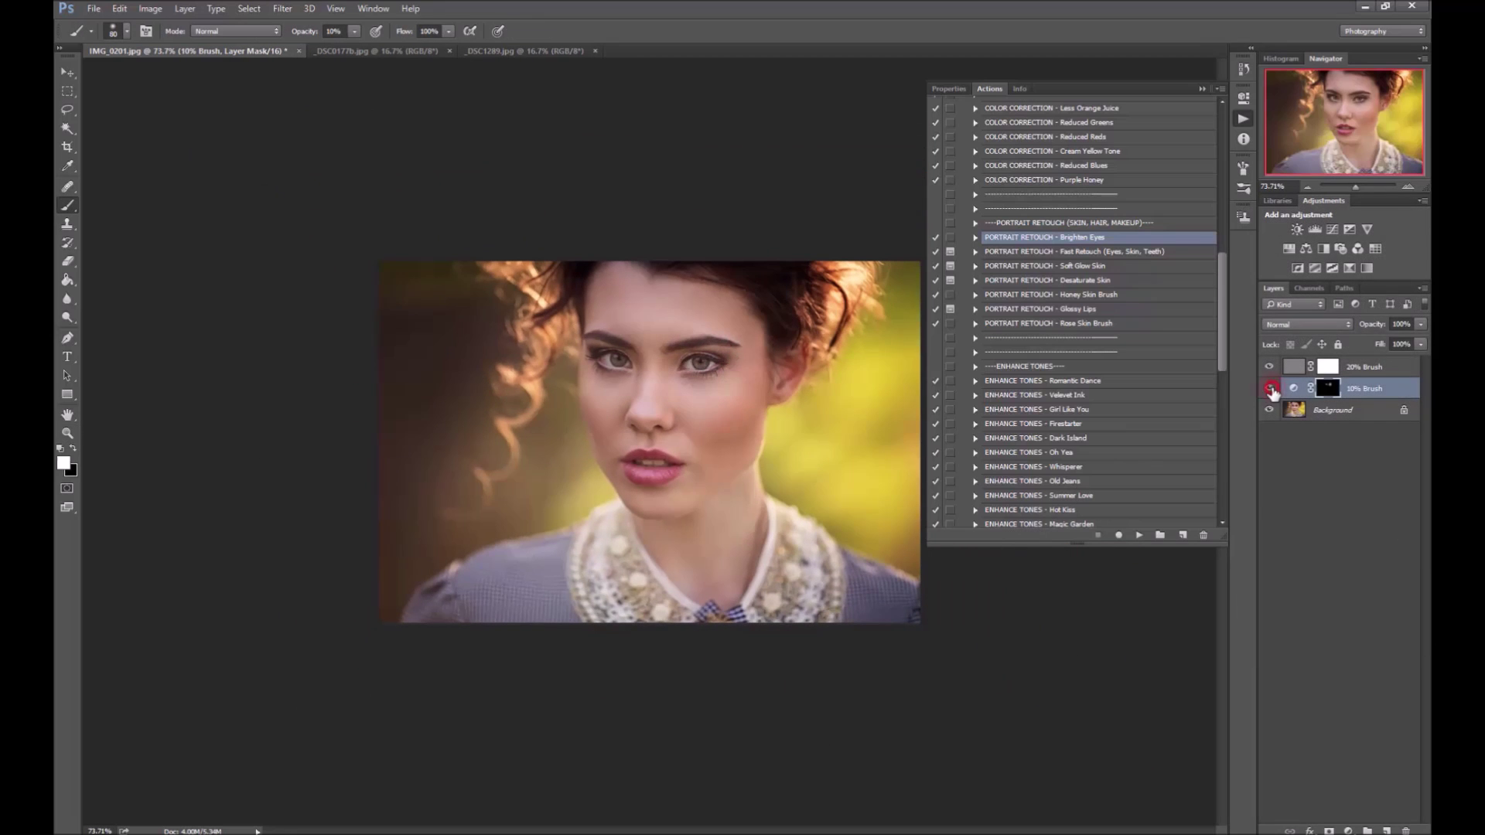
pyautogui.click(1268, 388)
pyautogui.moveTo(1379, 331); pyautogui.dragTo(1369, 332)
pyautogui.click(1268, 388)
pyautogui.hotkey('ctrl', '+')
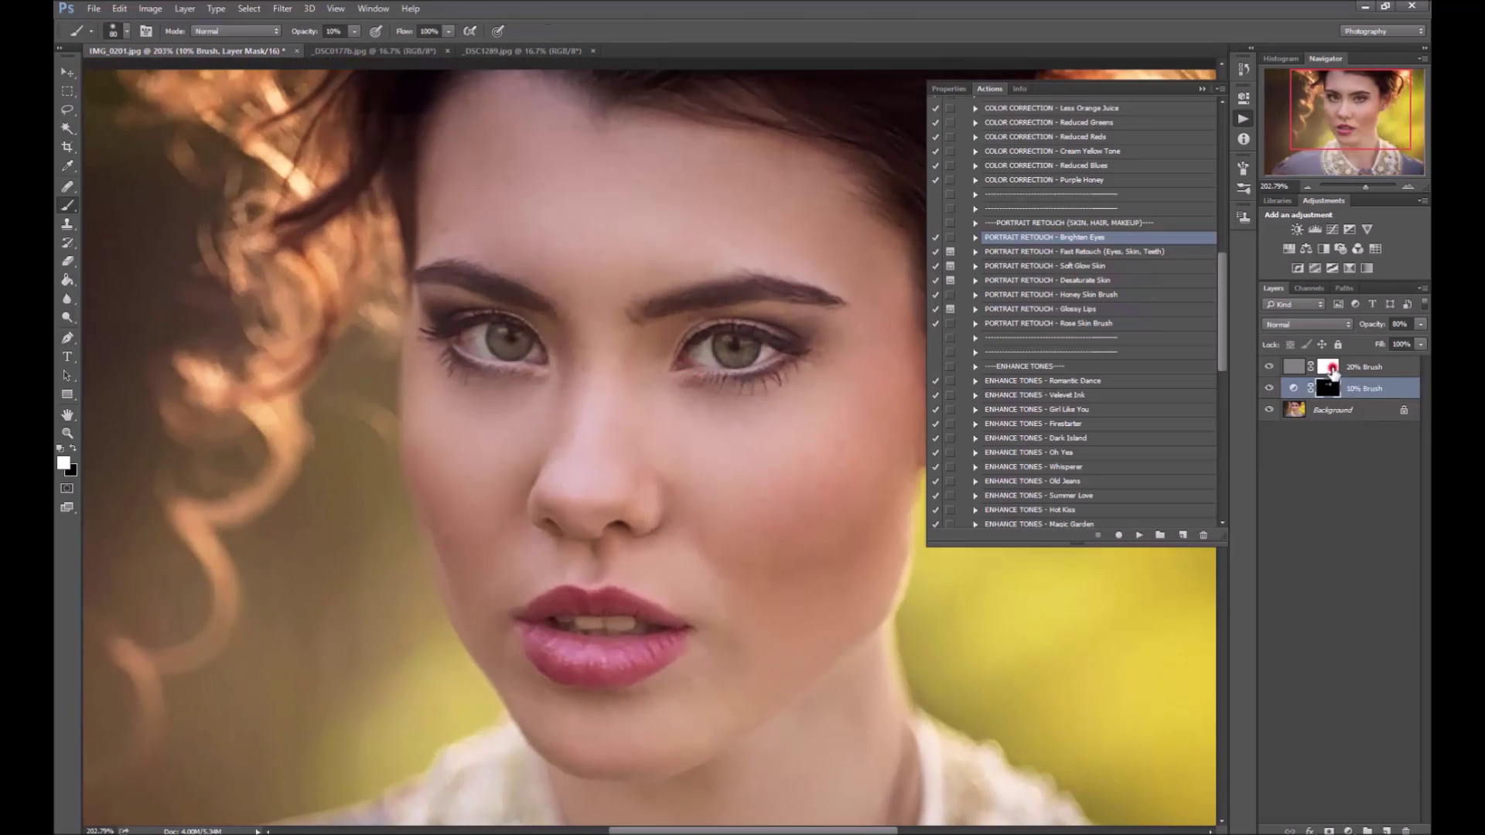
# Step: On the 20% Brush layer, zoom in and lighten both irises with a size 5 white brush
pyautogui.click(1332, 373)
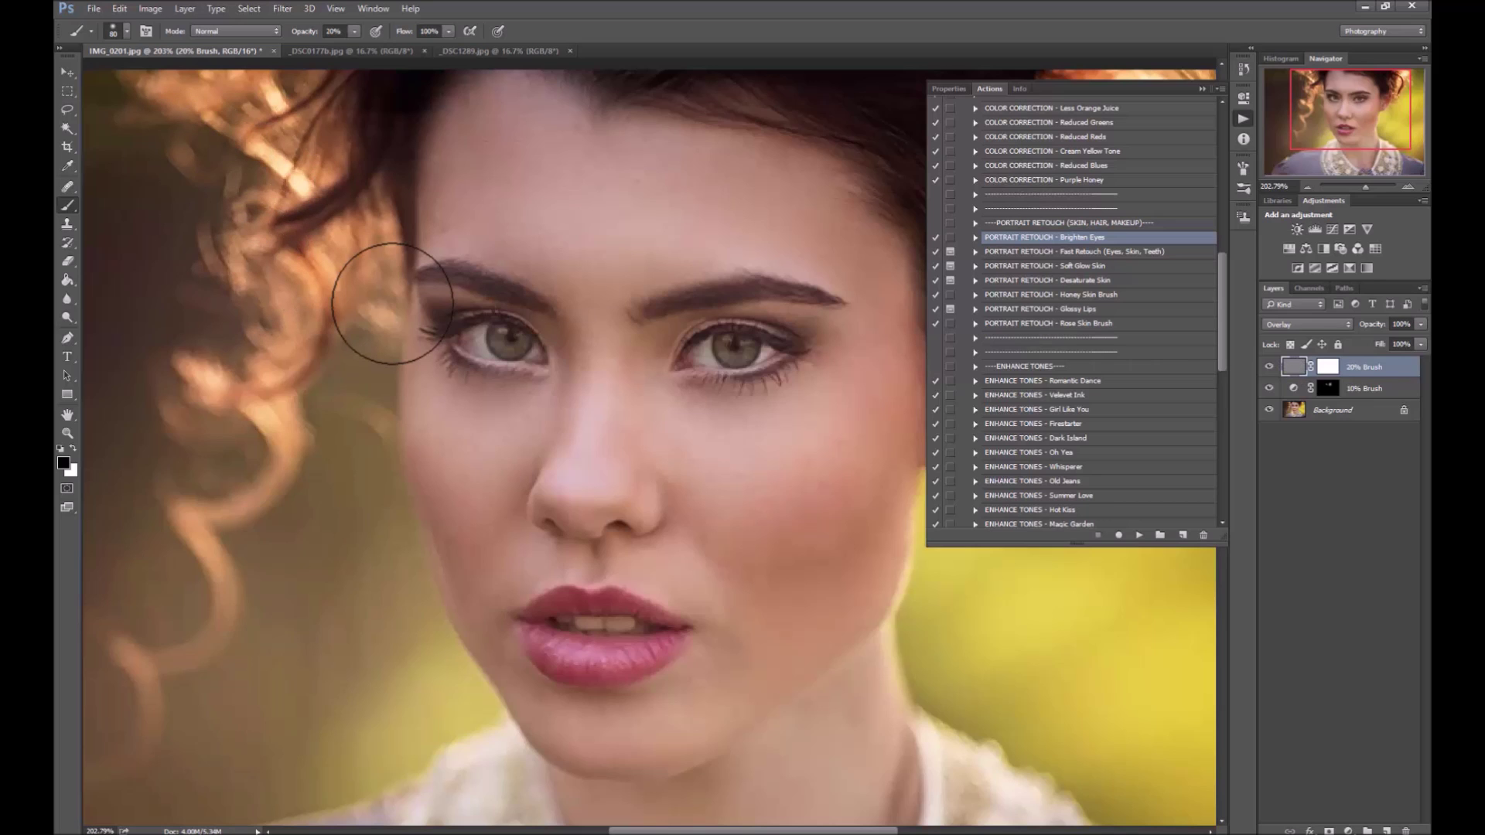
pyautogui.press('z')
pyautogui.click(570, 343)
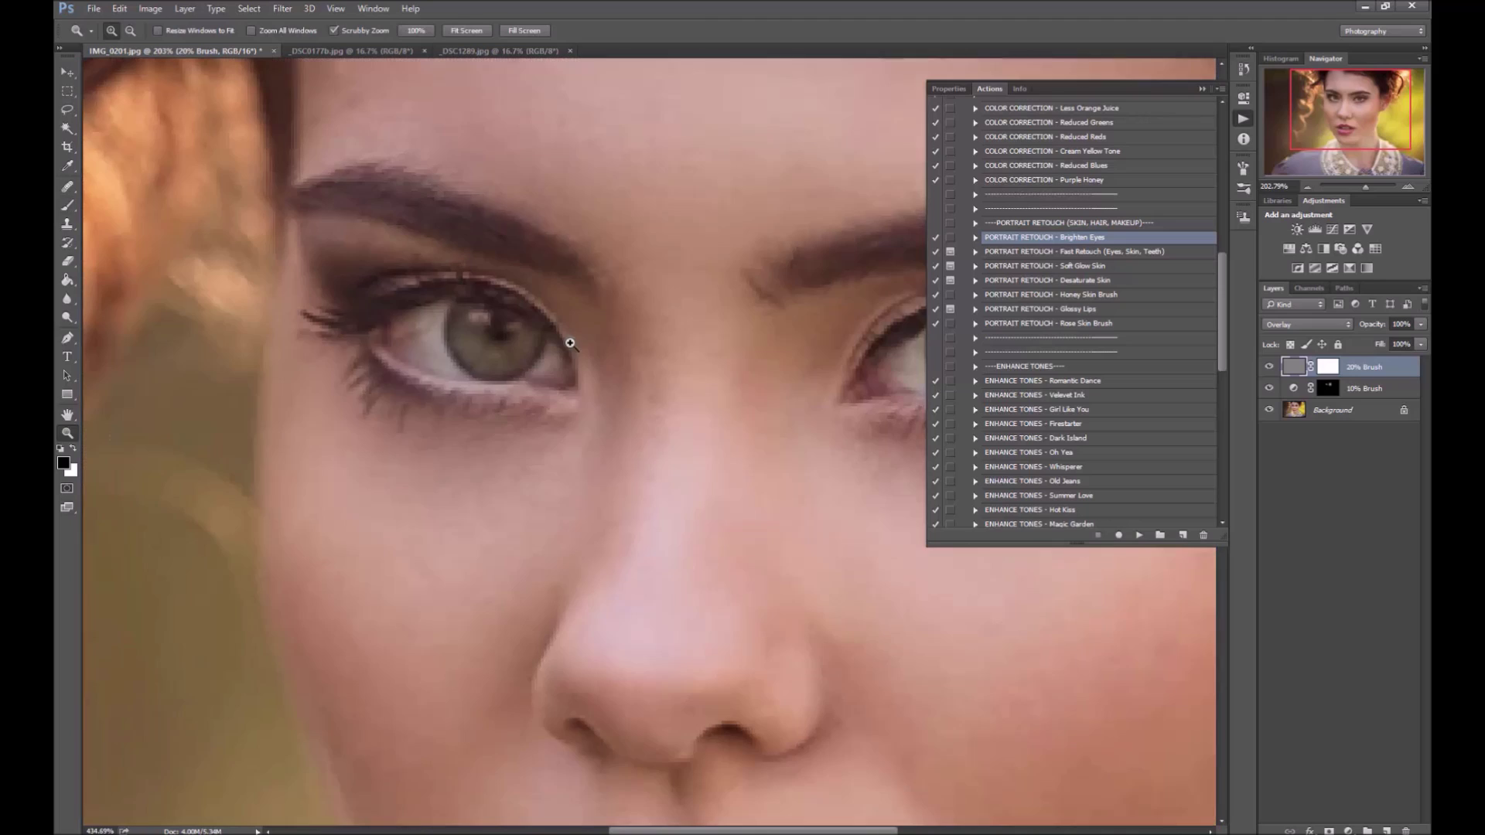
pyautogui.press('b')
pyautogui.press('[')
pyautogui.press('[')
pyautogui.press('[')
pyautogui.press('[')
pyautogui.press('[')
pyautogui.press('[')
pyautogui.press('x')
pyautogui.moveTo(480, 315)
pyautogui.mouseDown()
pyautogui.moveTo(503, 350)
pyautogui.moveTo(478, 324)
pyautogui.mouseUp()
pyautogui.moveTo(766, 365); pyautogui.dragTo(521, 381)
pyautogui.moveTo(655, 347); pyautogui.dragTo(651, 376)
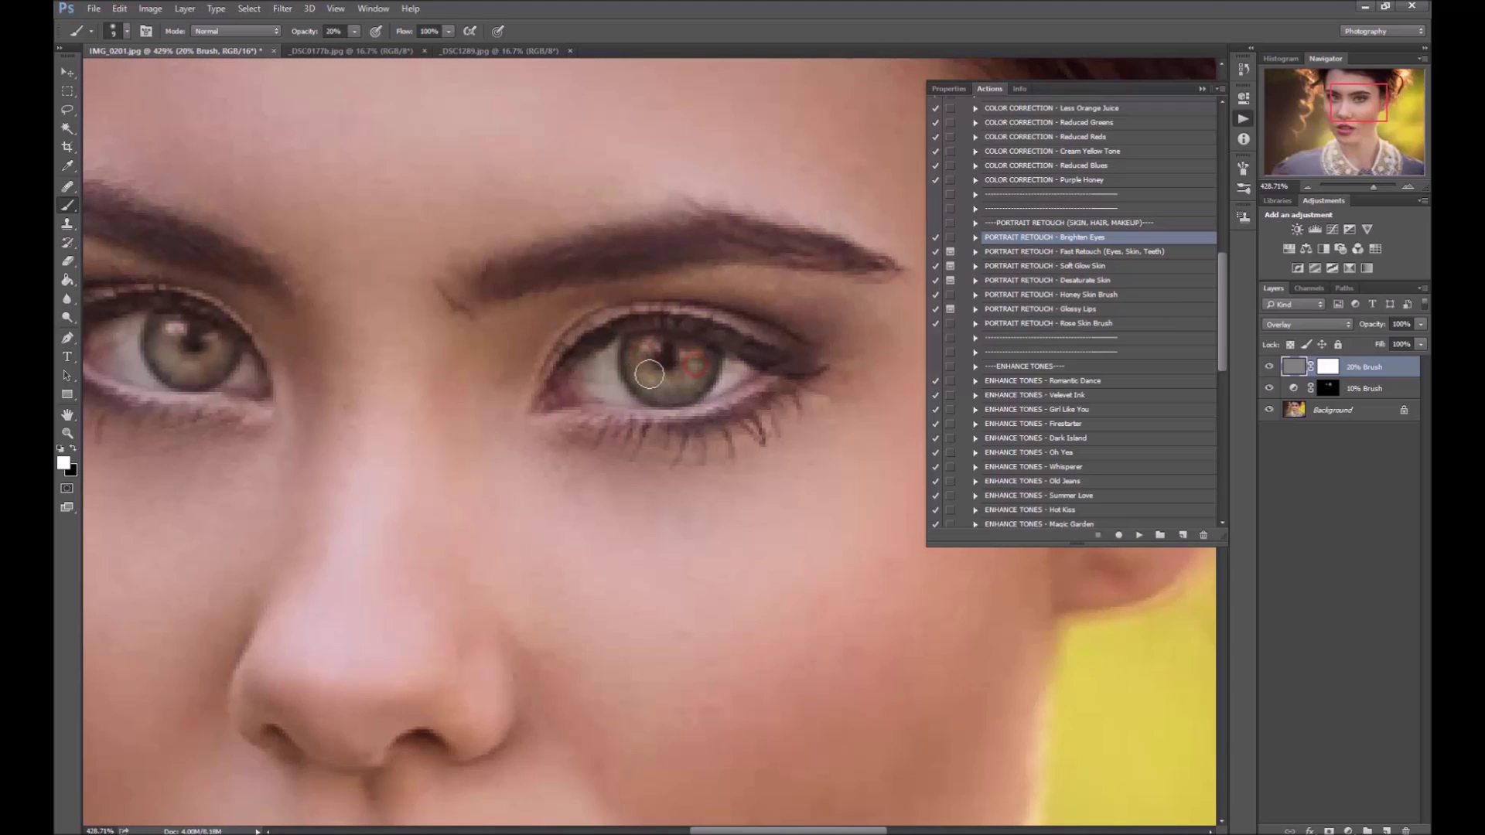
# Step: Set the 20% Brush layer to 50% opacity and select the Paint Effect action
pyautogui.hotkey('ctrl', '0')
pyautogui.click(1268, 366)
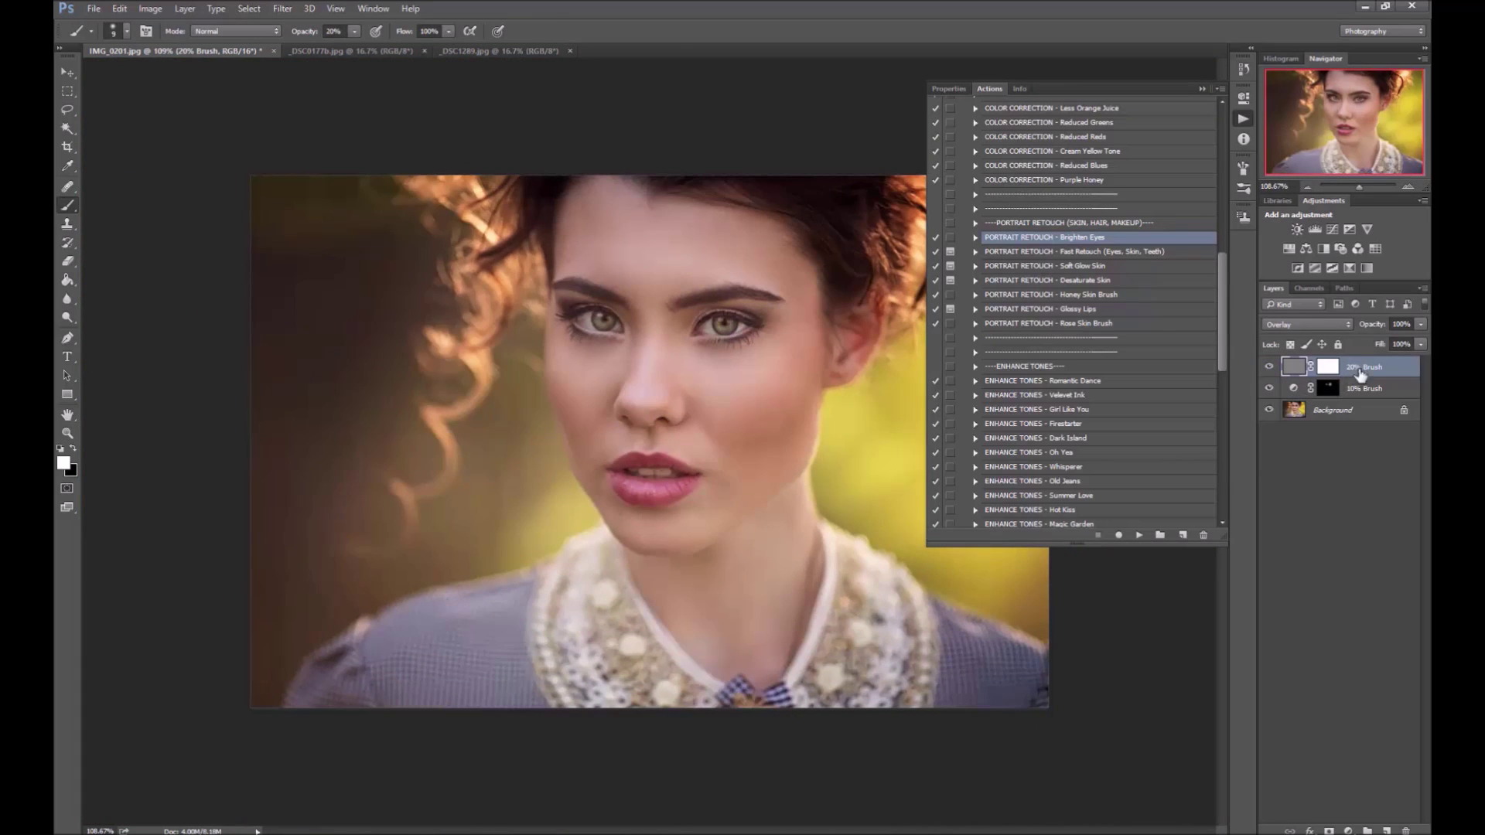
pyautogui.moveTo(1371, 328); pyautogui.dragTo(1346, 334)
pyautogui.press('Return')
pyautogui.keyDown('alt'); pyautogui.scroll(-3, 749, 384); pyautogui.keyUp('alt')
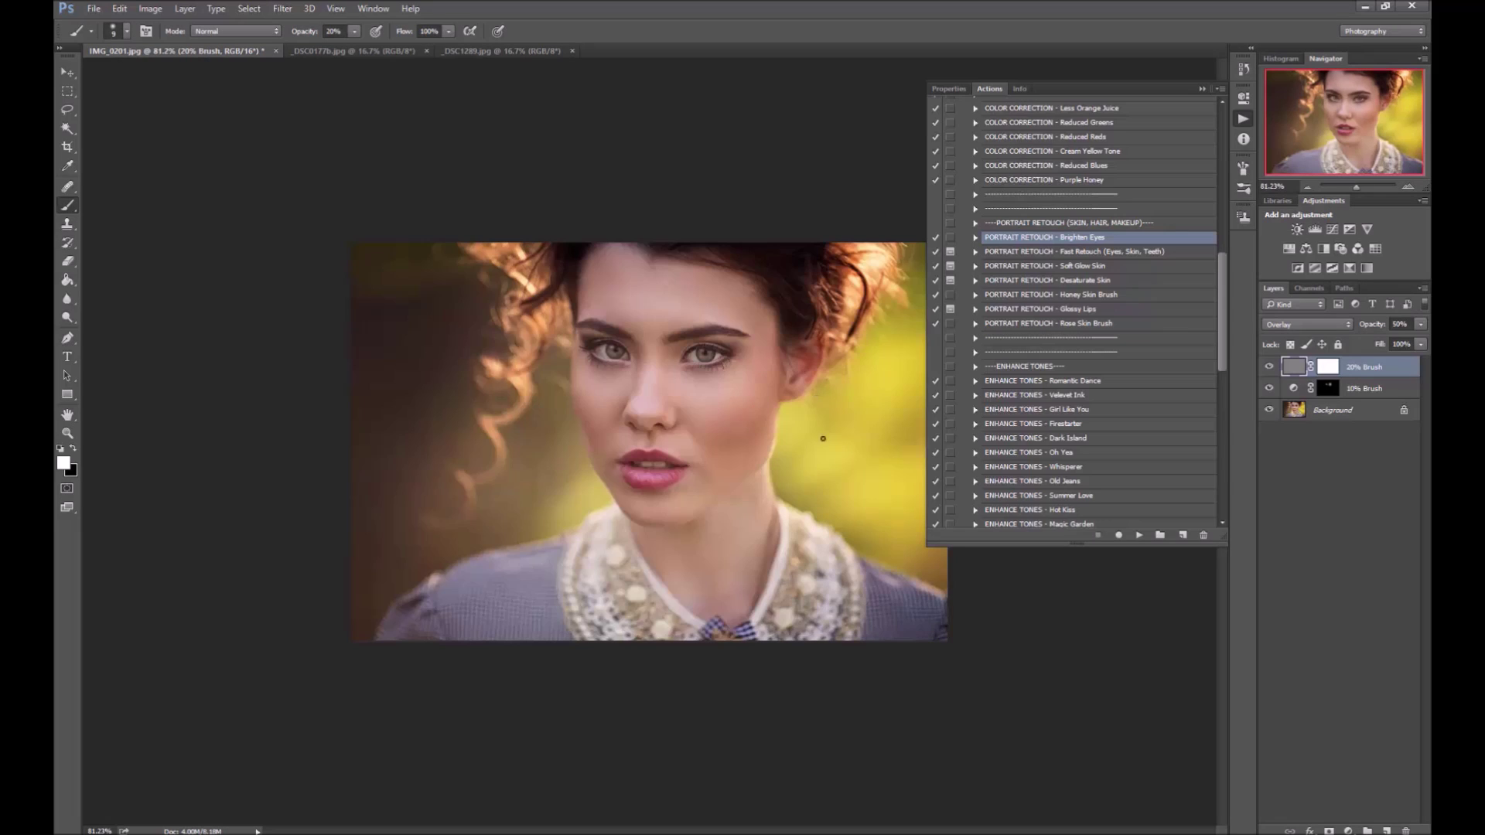
pyautogui.moveTo(1221, 311); pyautogui.dragTo(1205, 449)
pyautogui.click(1102, 381)
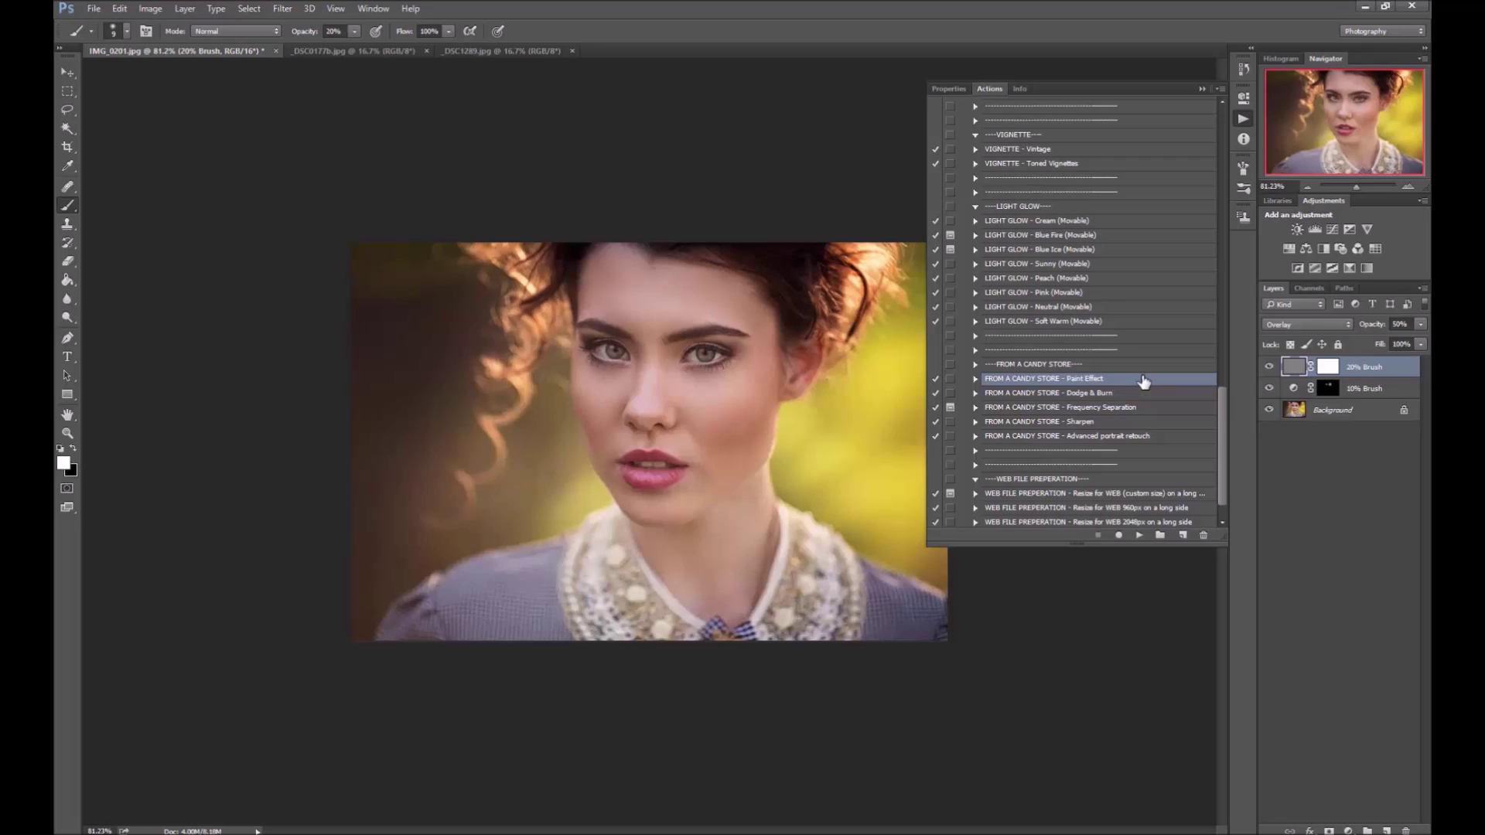
# Step: Flatten the eye layers, run the Paint Effect action, and set its layer to 70% opacity
pyautogui.rightClick(1298, 387)
pyautogui.click(1292, 648)
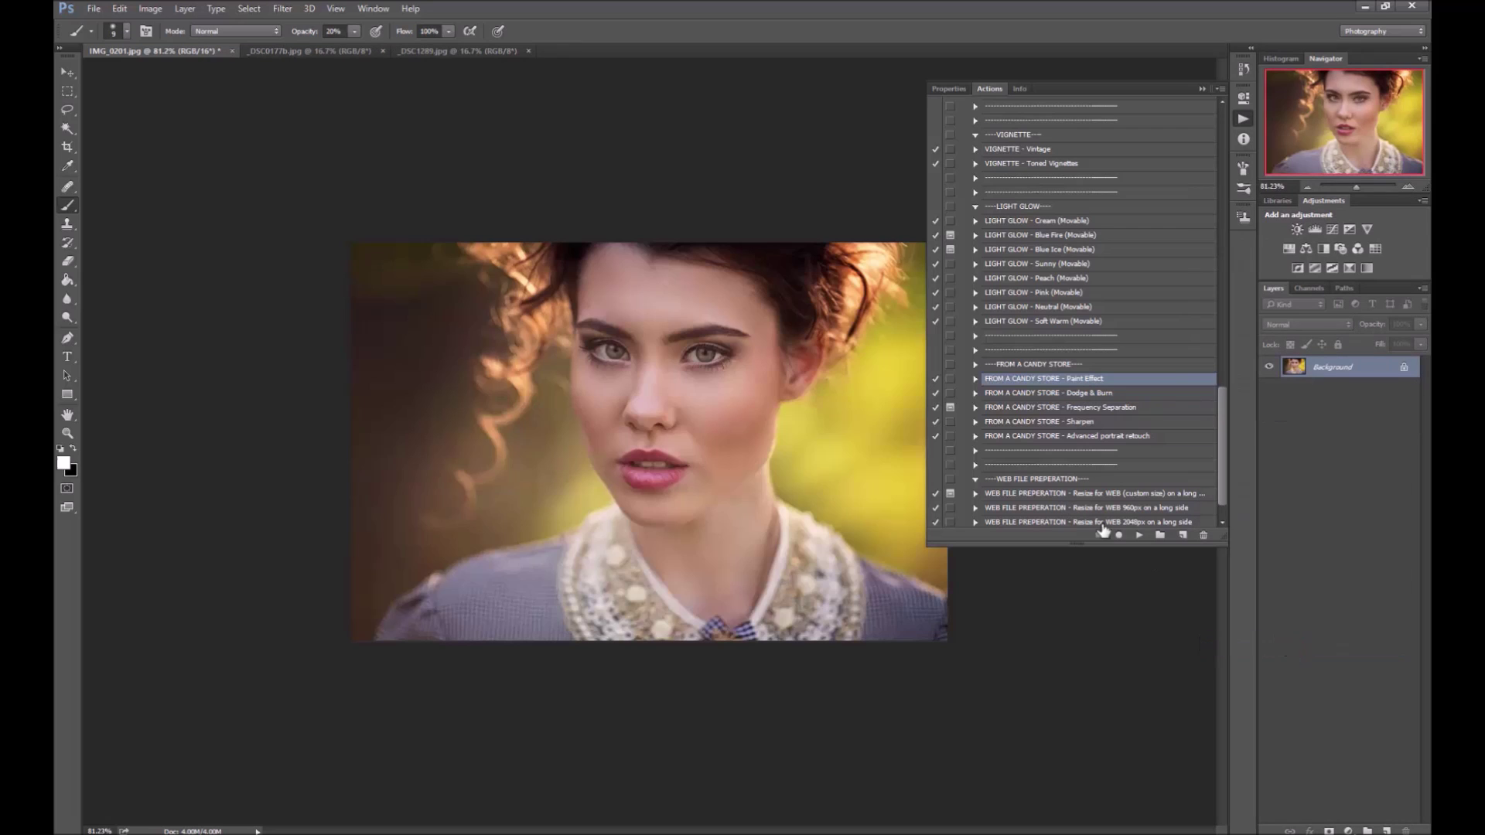
pyautogui.click(1139, 535)
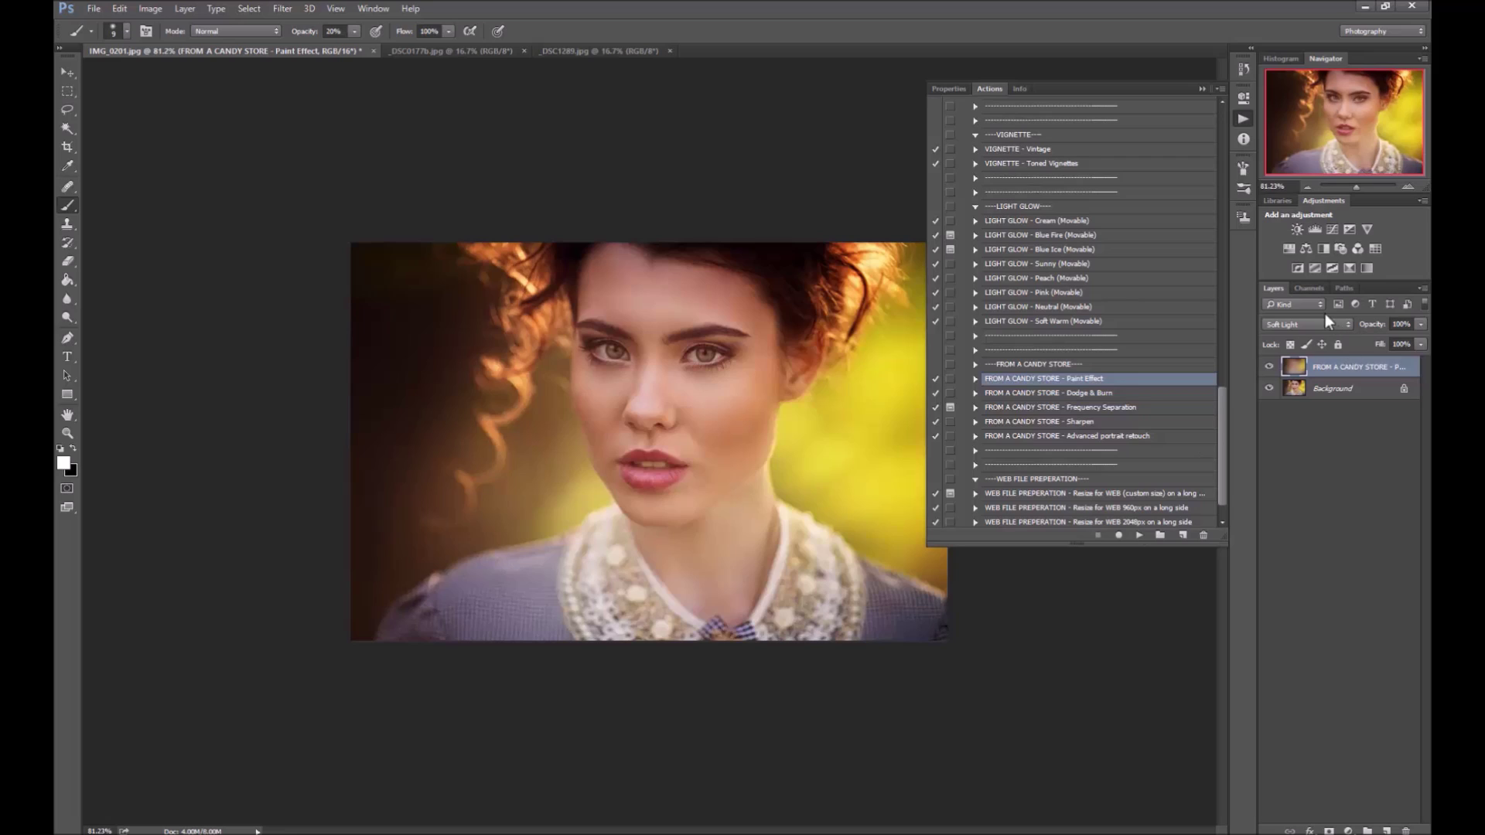
pyautogui.click(1269, 368)
pyautogui.click(1269, 368)
pyautogui.moveTo(1377, 328); pyautogui.dragTo(1344, 331)
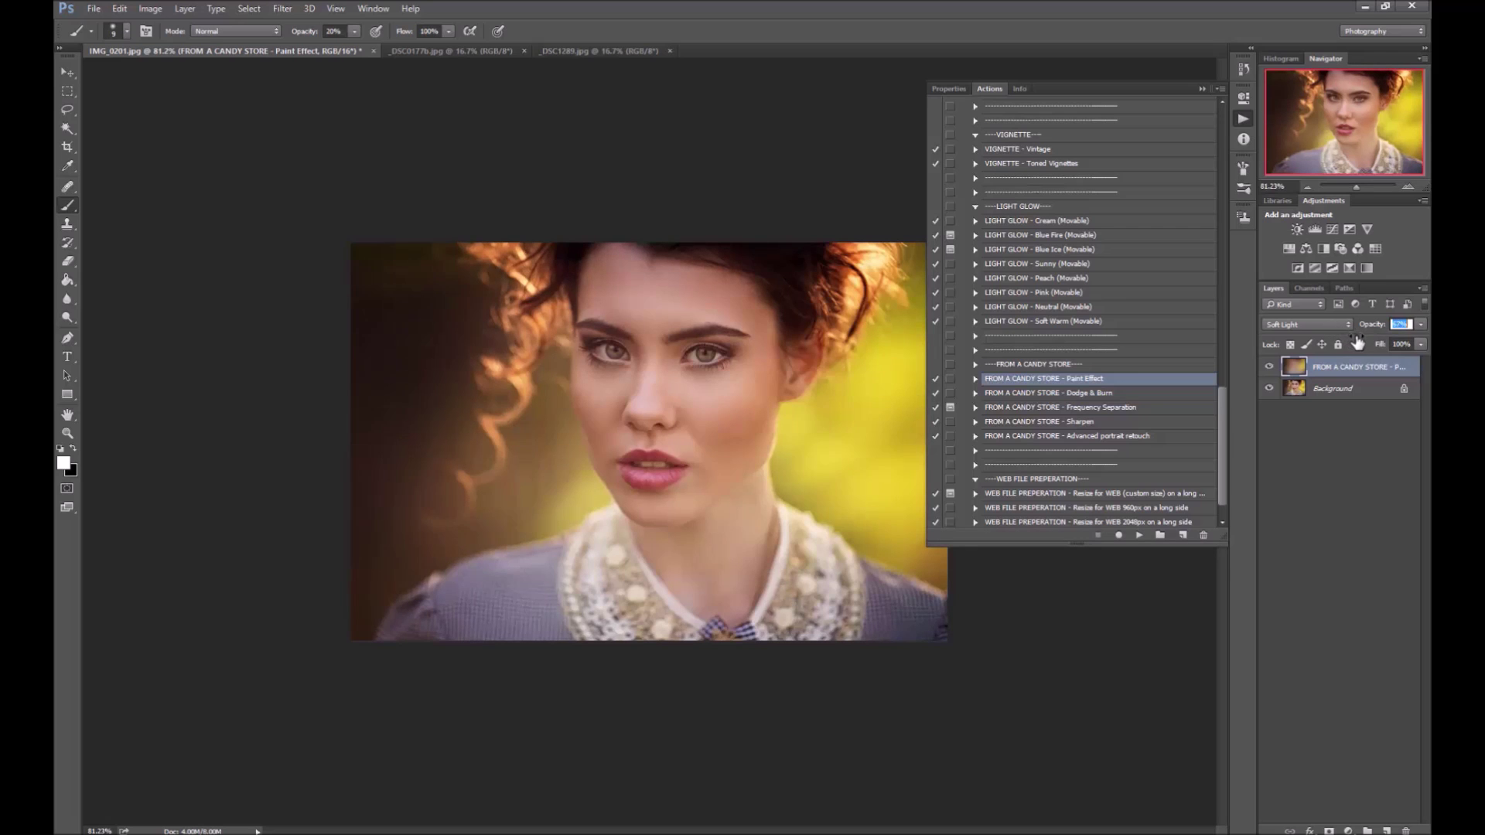
pyautogui.write('70')
pyautogui.click(1270, 367)
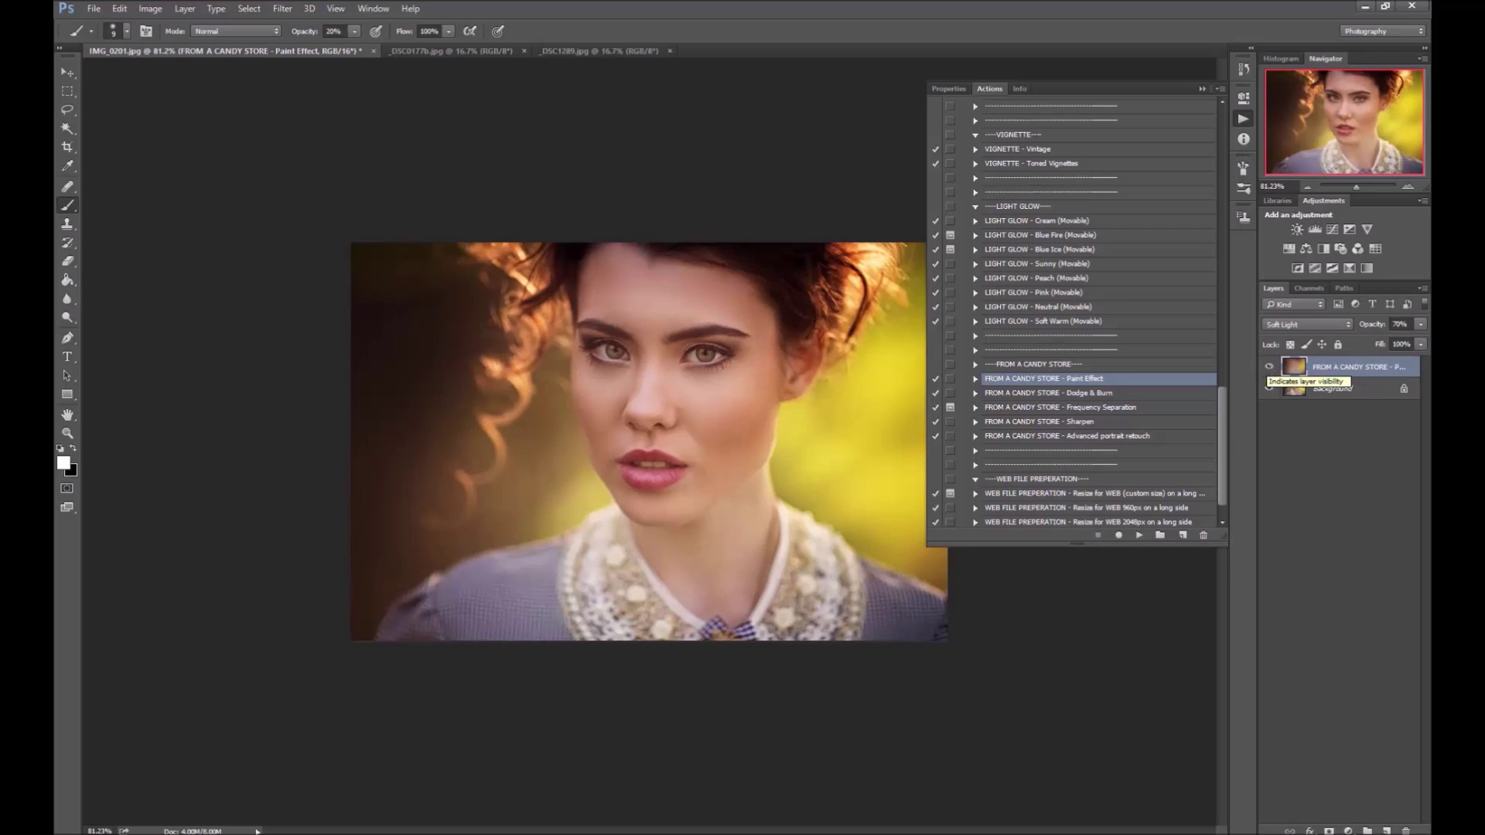
# Step: Mask the Paint Effect layer and paint it across the face with a 200, 100% brush
pyautogui.click(1329, 831)
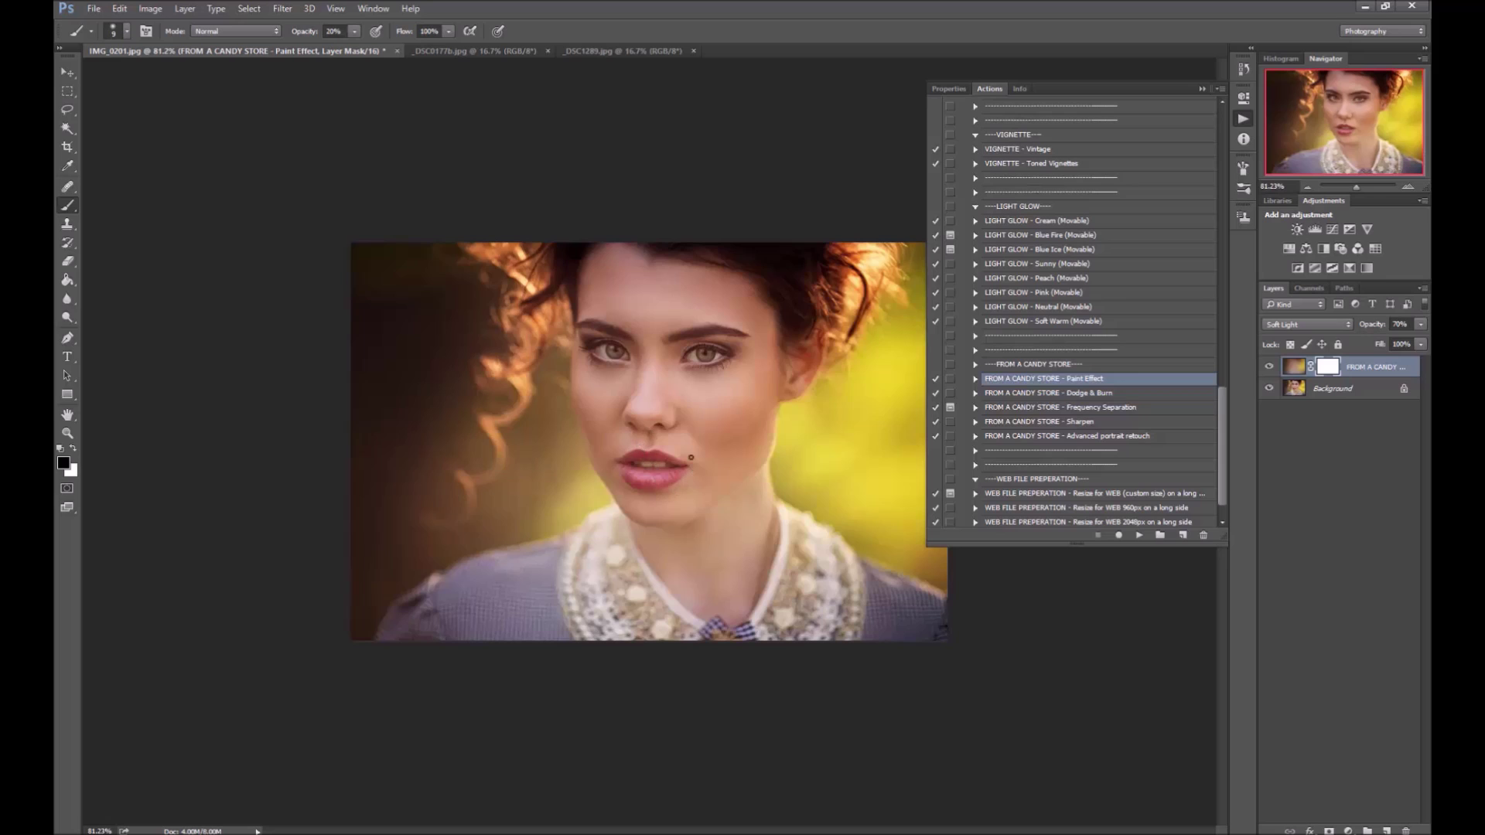
pyautogui.press(']')
pyautogui.press(']')
pyautogui.press(']')
pyautogui.press(']')
pyautogui.press(']')
pyautogui.press(']')
pyautogui.press('0')
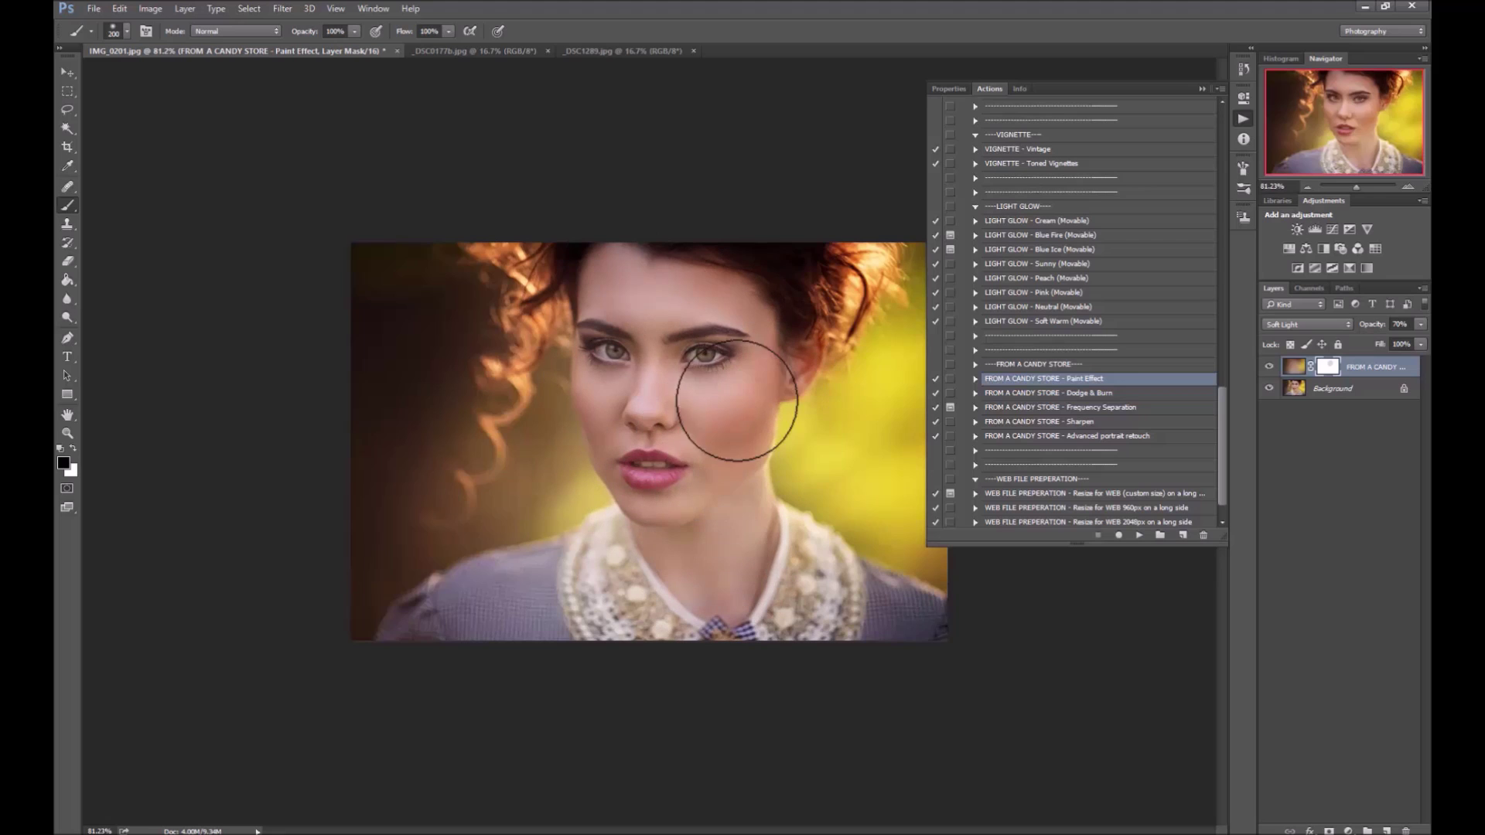
pyautogui.moveTo(614, 415); pyautogui.dragTo(730, 389)
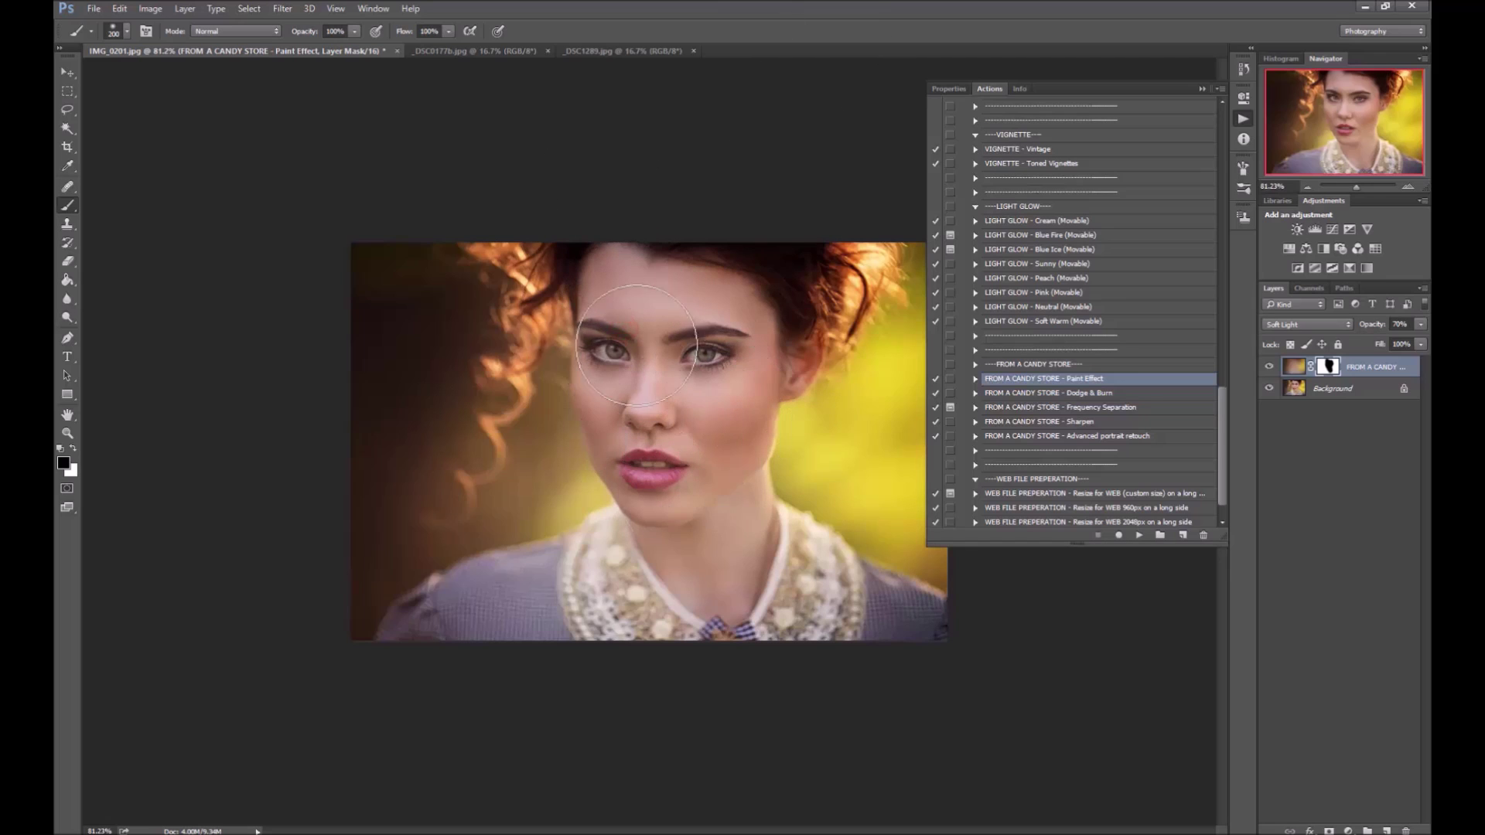
pyautogui.click(1269, 368)
pyautogui.click(1270, 369)
pyautogui.click(1318, 232)
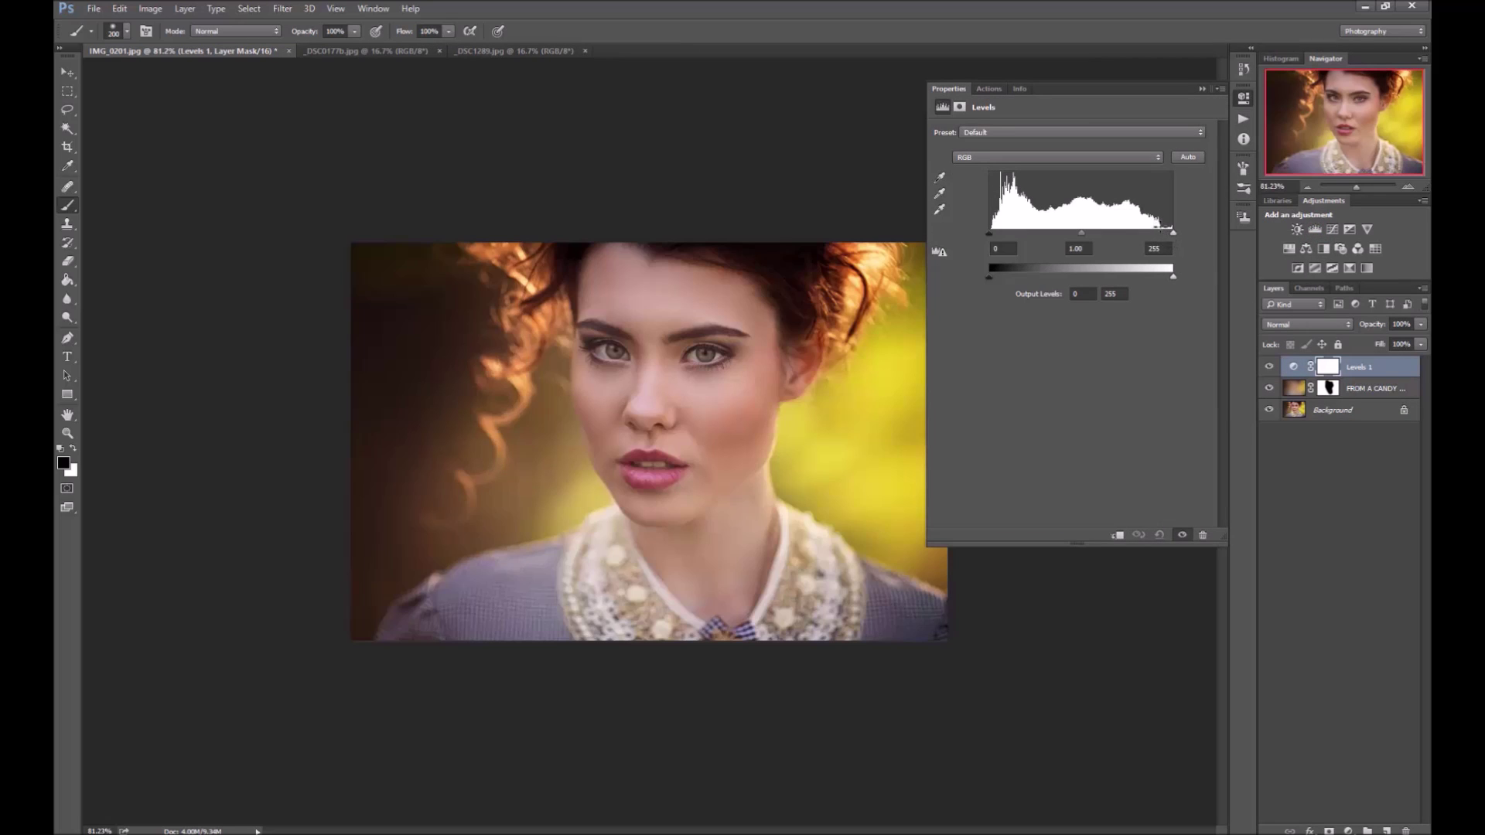
# Step: Set the Levels white input to 243 and compare the brightening on and off
pyautogui.moveTo(1173, 233); pyautogui.dragTo(1161, 234)
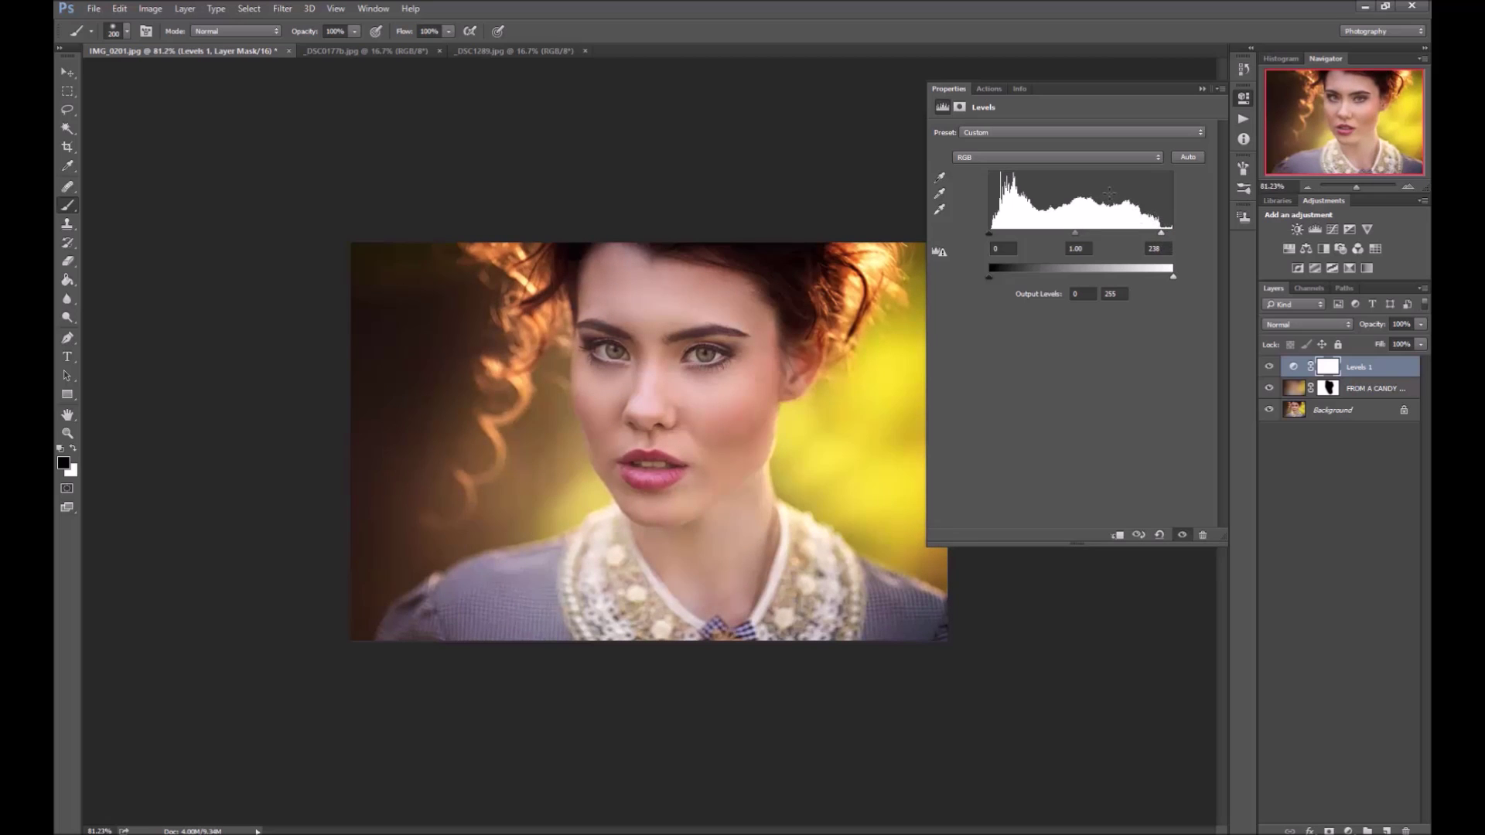
pyautogui.moveTo(1160, 233); pyautogui.dragTo(1166, 233)
pyautogui.click(1268, 368)
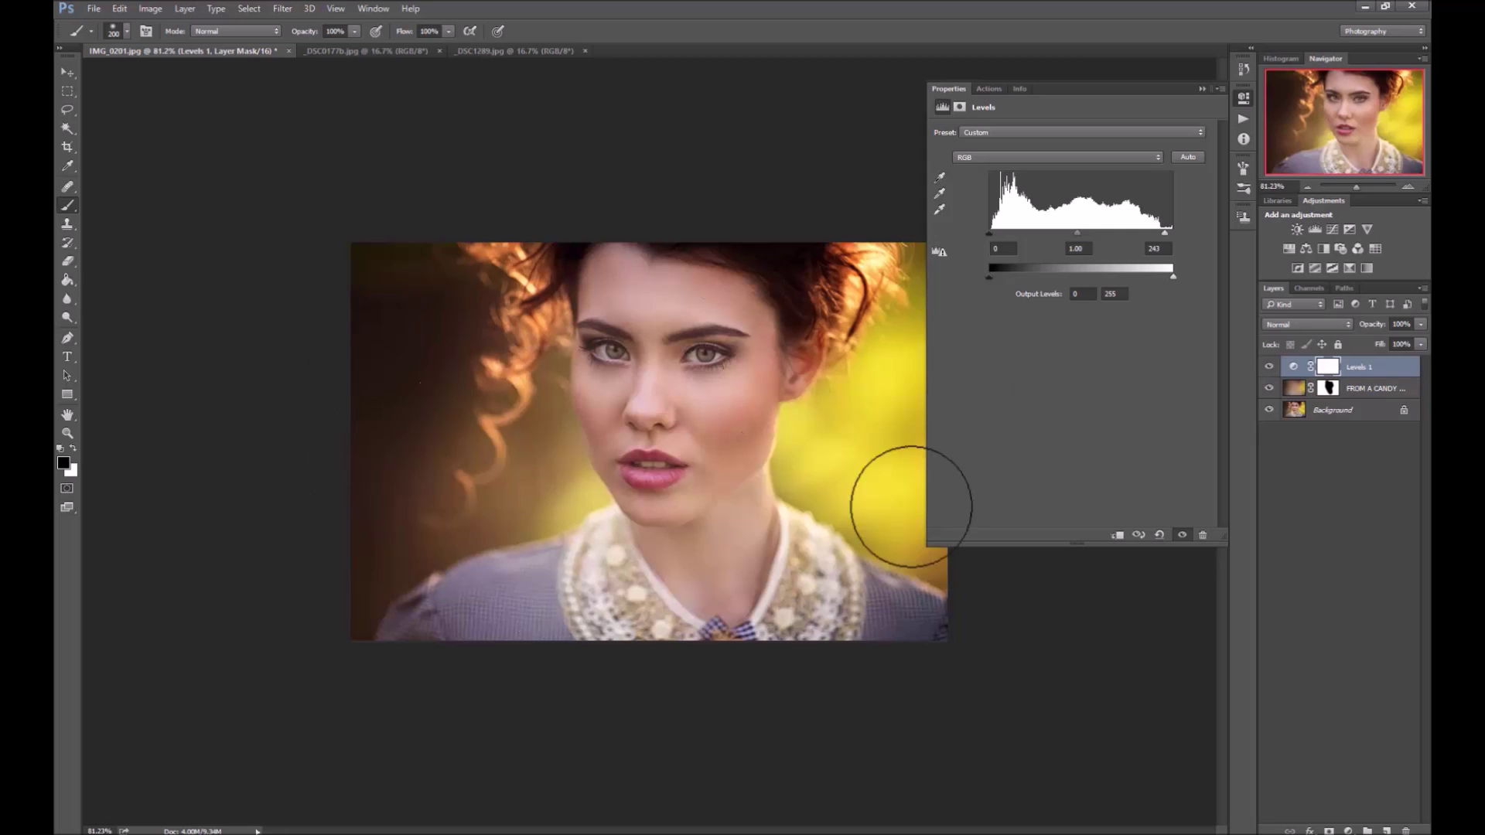
# Step: Invert the Levels 1 mask and paint white over the face and beside the ear
pyautogui.click(1328, 367)
pyautogui.hotkey('ctrl', 'i')
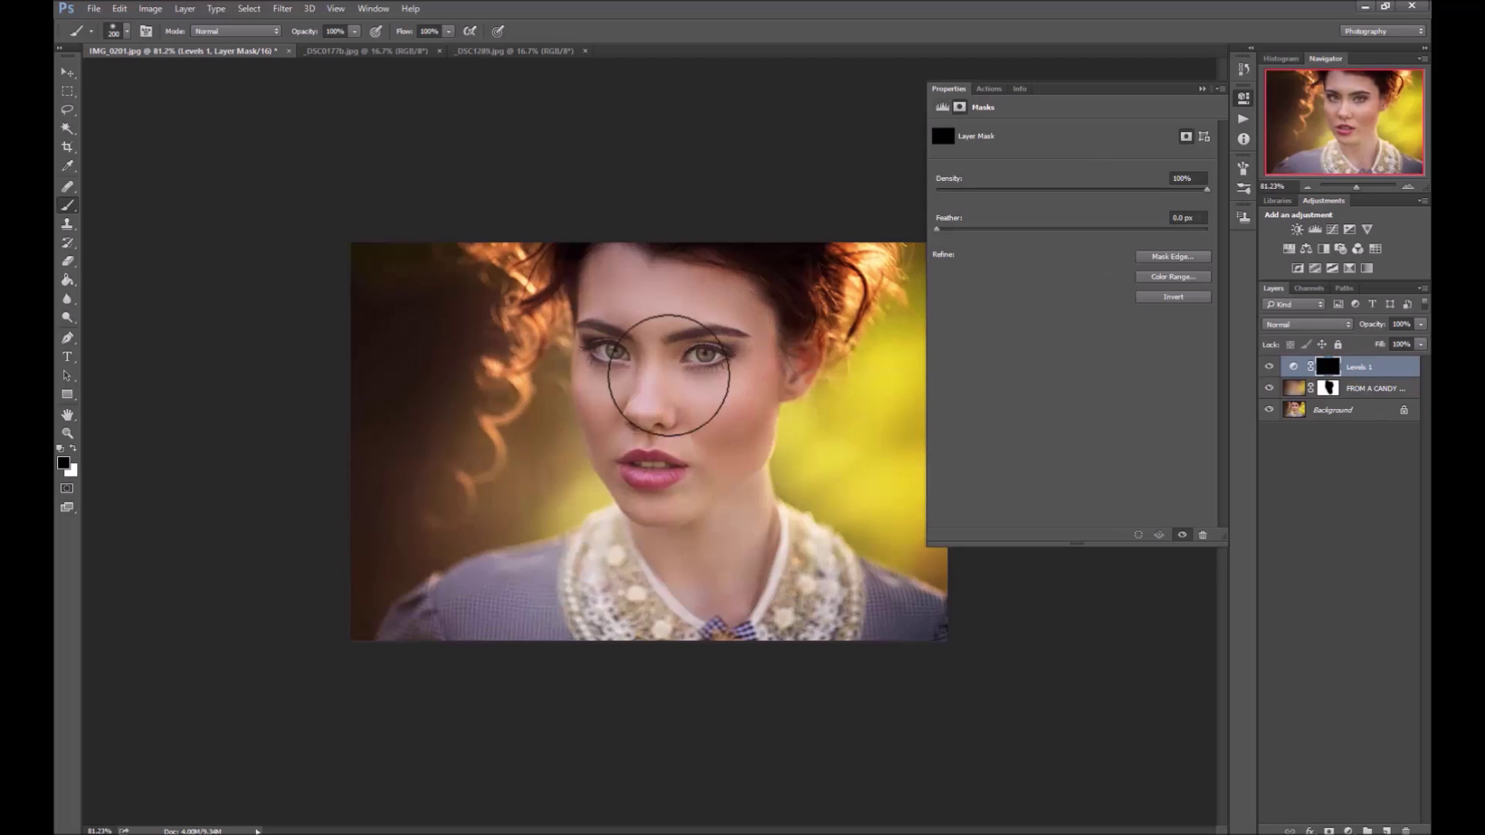
pyautogui.click(641, 323)
pyautogui.click(611, 300)
pyautogui.press('x')
pyautogui.moveTo(657, 464); pyautogui.dragTo(716, 514)
pyautogui.moveTo(680, 396); pyautogui.dragTo(681, 481)
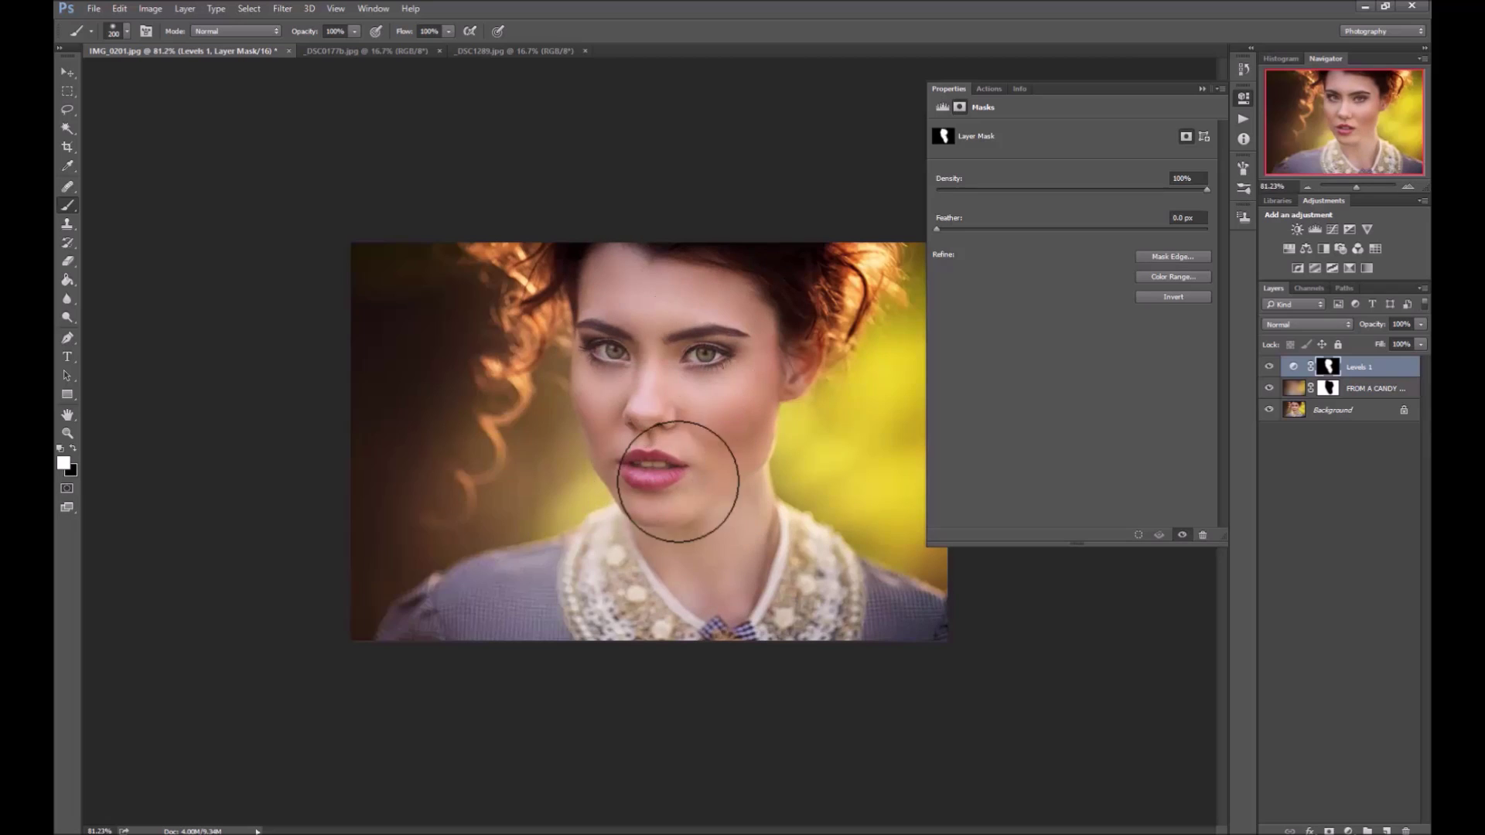
pyautogui.click(1269, 367)
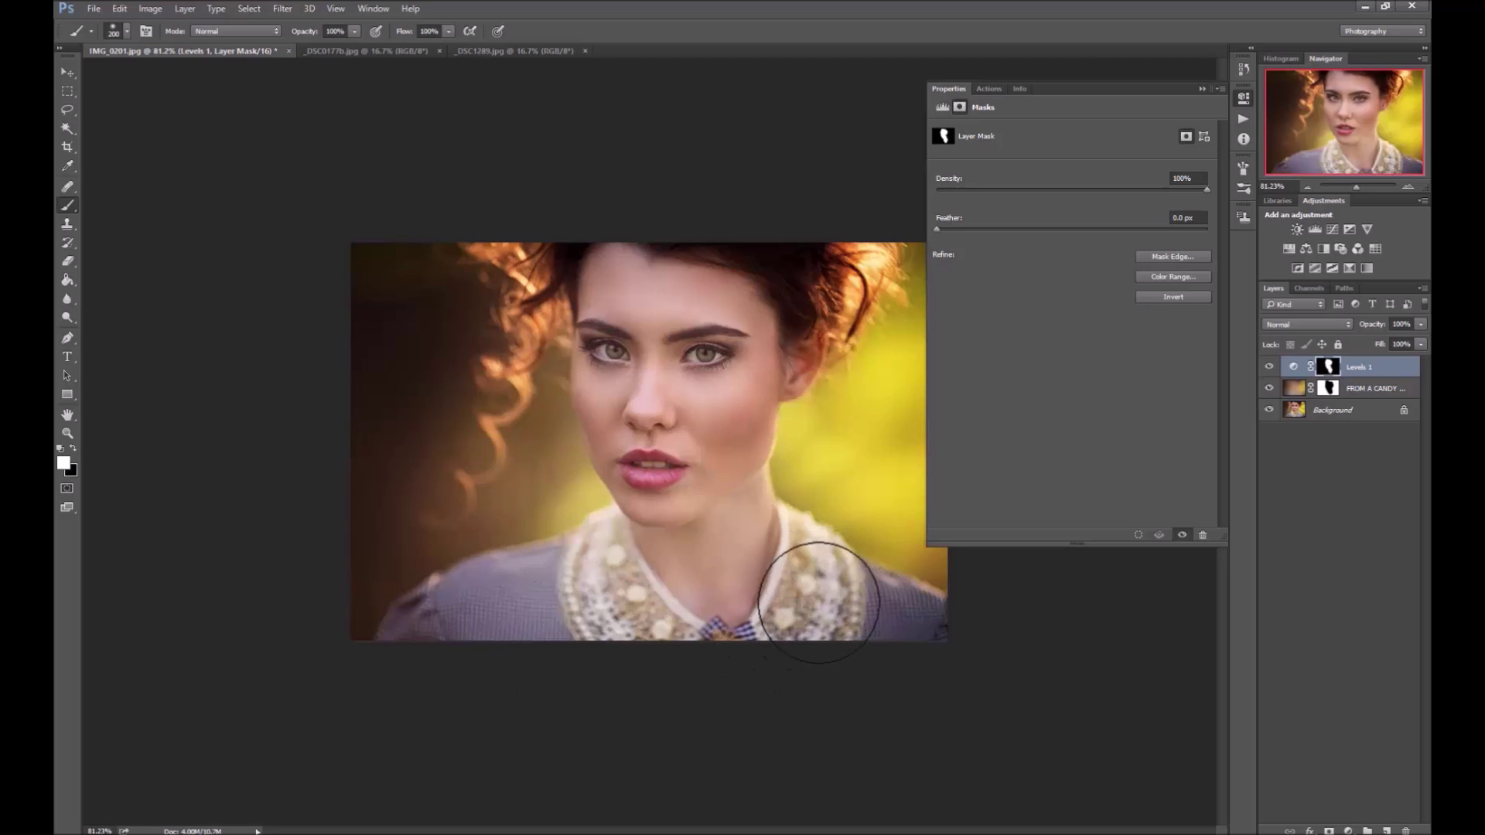
pyautogui.moveTo(783, 356); pyautogui.dragTo(843, 390)
# Step: Add a Hue/Saturation layer shifting the Yellows to Hue -14, then compare before and after
pyautogui.click(1348, 831)
pyautogui.click(1361, 657)
pyautogui.click(942, 151)
pyautogui.click(854, 399)
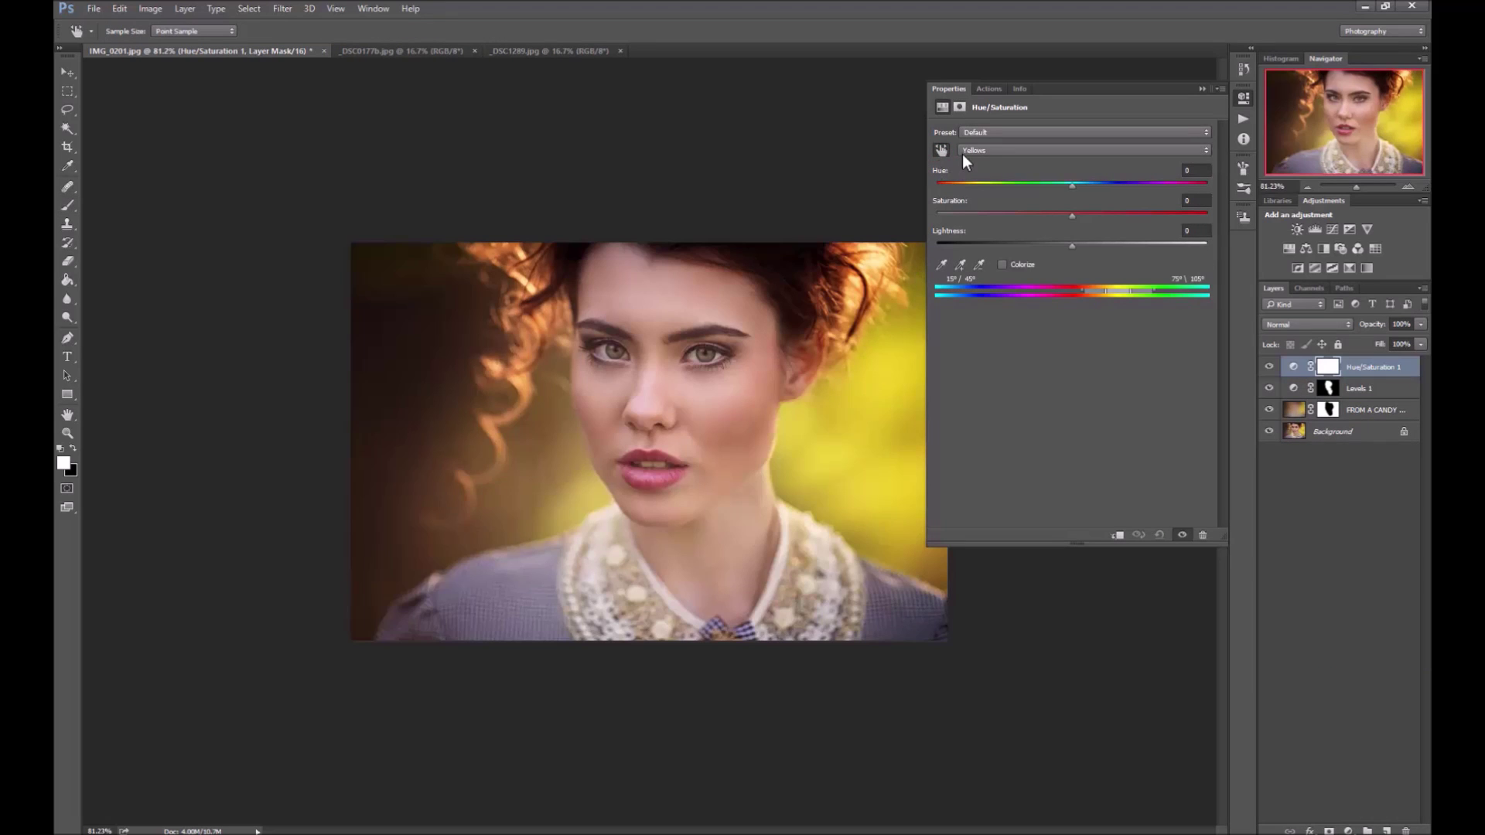
pyautogui.moveTo(1154, 290); pyautogui.dragTo(1172, 290)
pyautogui.moveTo(1072, 186)
pyautogui.mouseDown()
pyautogui.moveTo(1028, 193)
pyautogui.moveTo(1057, 196)
pyautogui.mouseUp()
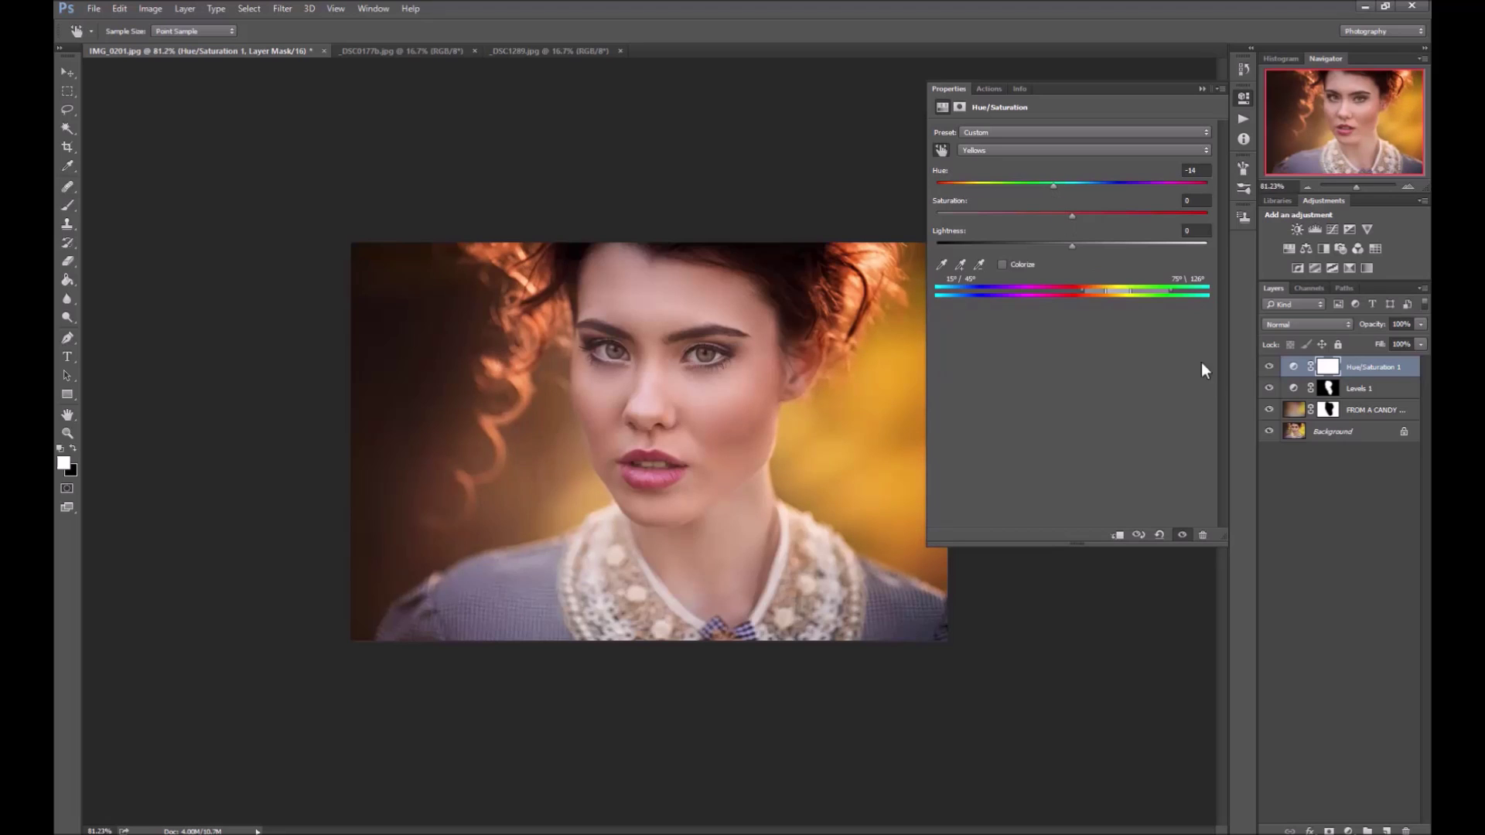
pyautogui.click(1268, 367)
pyautogui.click(1268, 367)
pyautogui.click(1268, 366)
pyautogui.click(1202, 89)
# Step: Paint black on the Hue/Saturation 1 mask to keep the orange shift off the hair
pyautogui.click(1327, 366)
pyautogui.press('b')
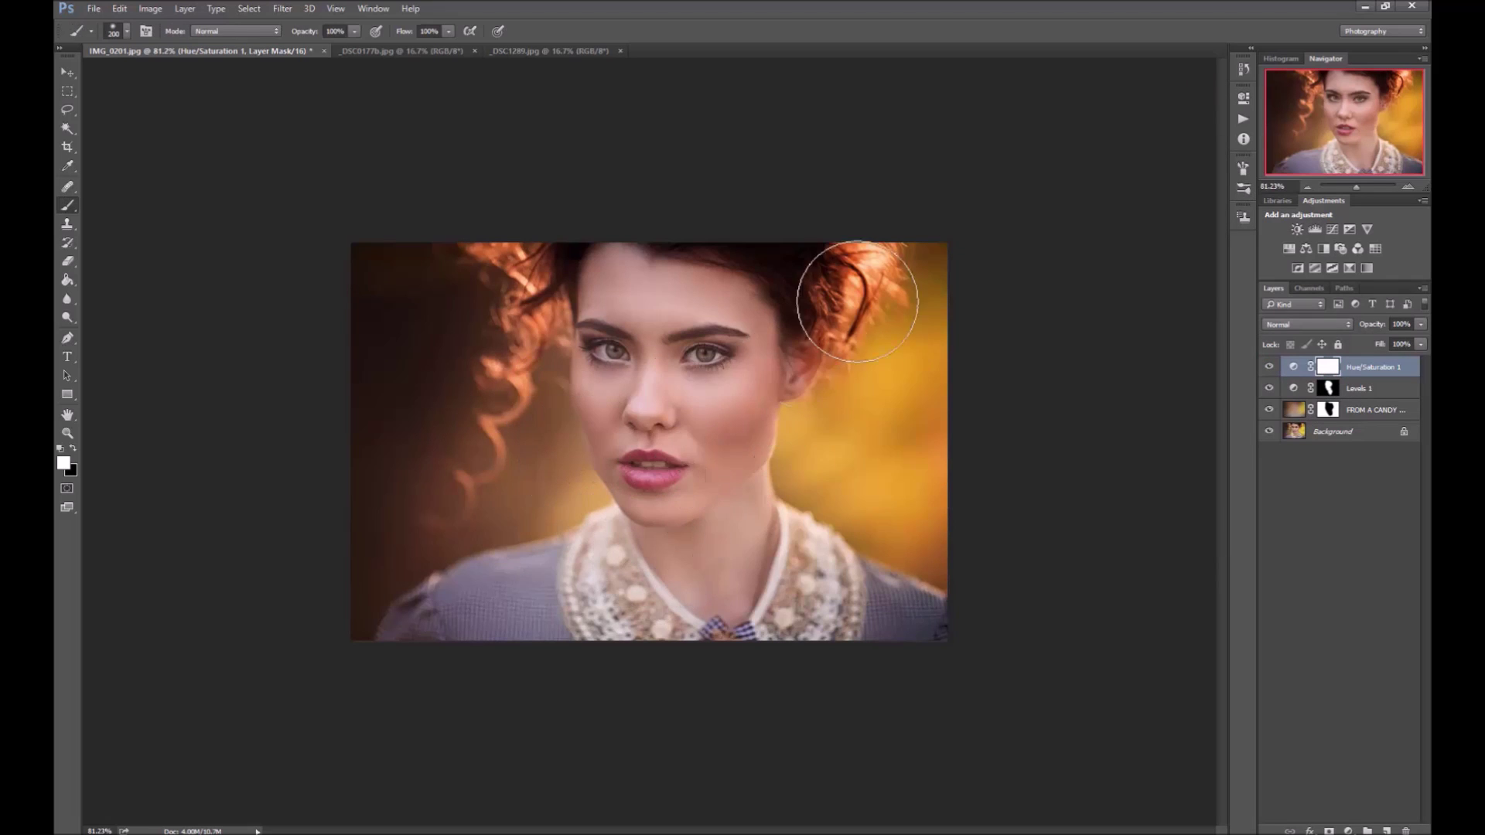
pyautogui.press('x')
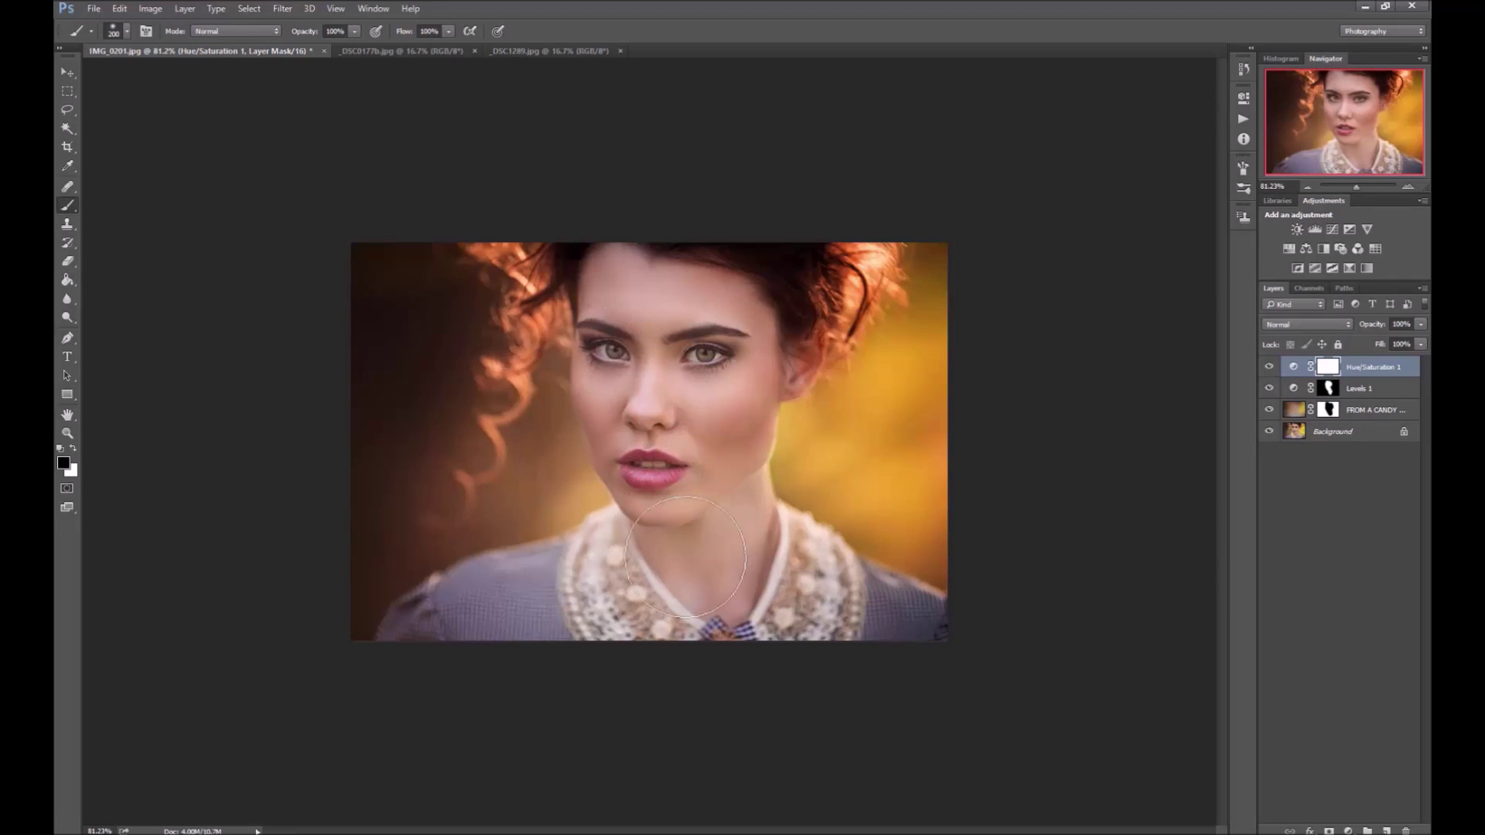
pyautogui.moveTo(826, 252)
pyautogui.mouseDown()
pyautogui.moveTo(805, 265)
pyautogui.moveTo(874, 399)
pyautogui.mouseUp()
pyautogui.press('x')
pyautogui.moveTo(877, 305); pyautogui.dragTo(861, 348)
pyautogui.press('x')
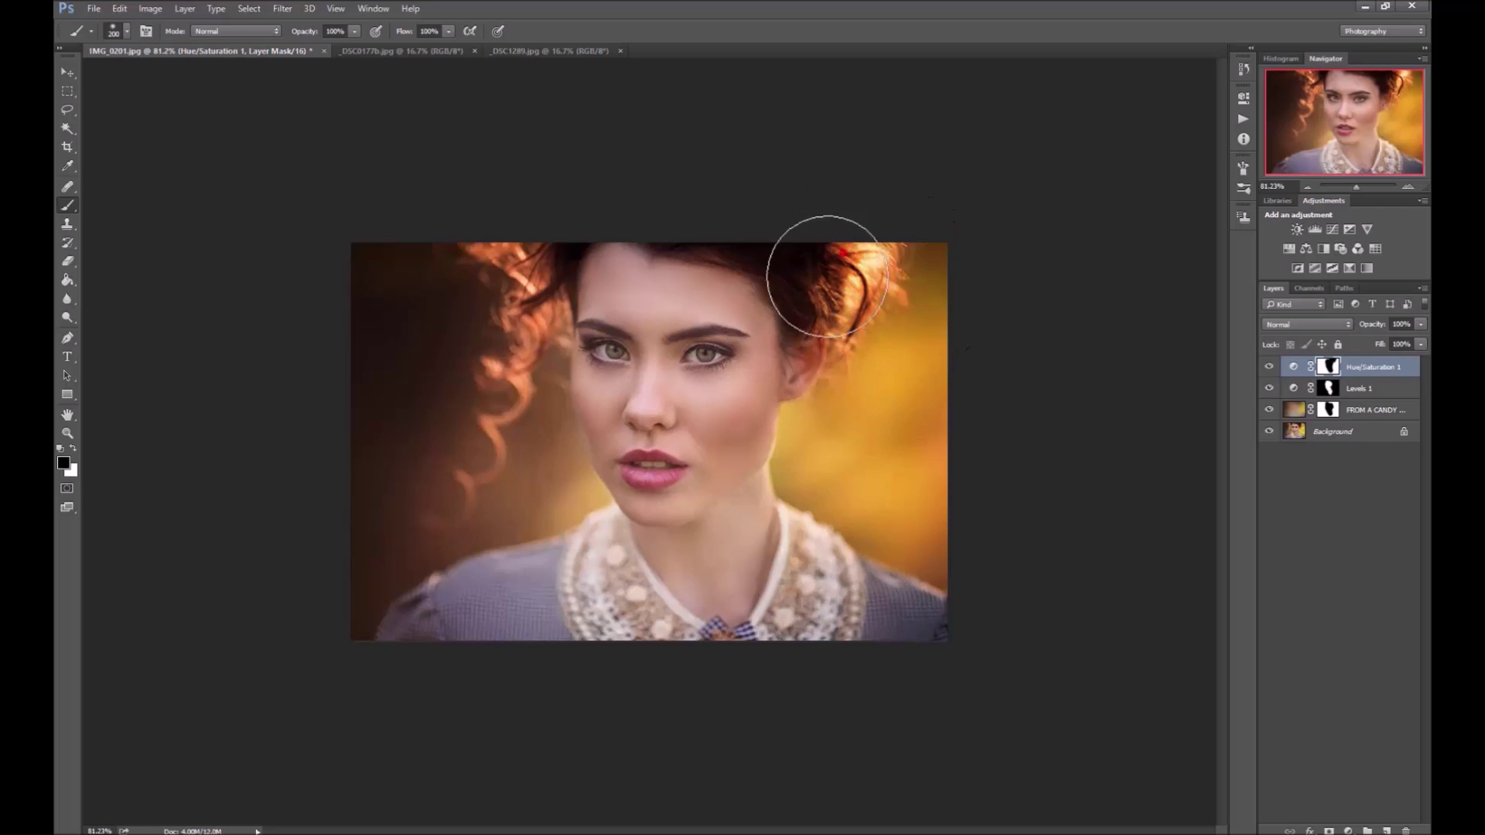
pyautogui.moveTo(557, 264); pyautogui.dragTo(547, 266)
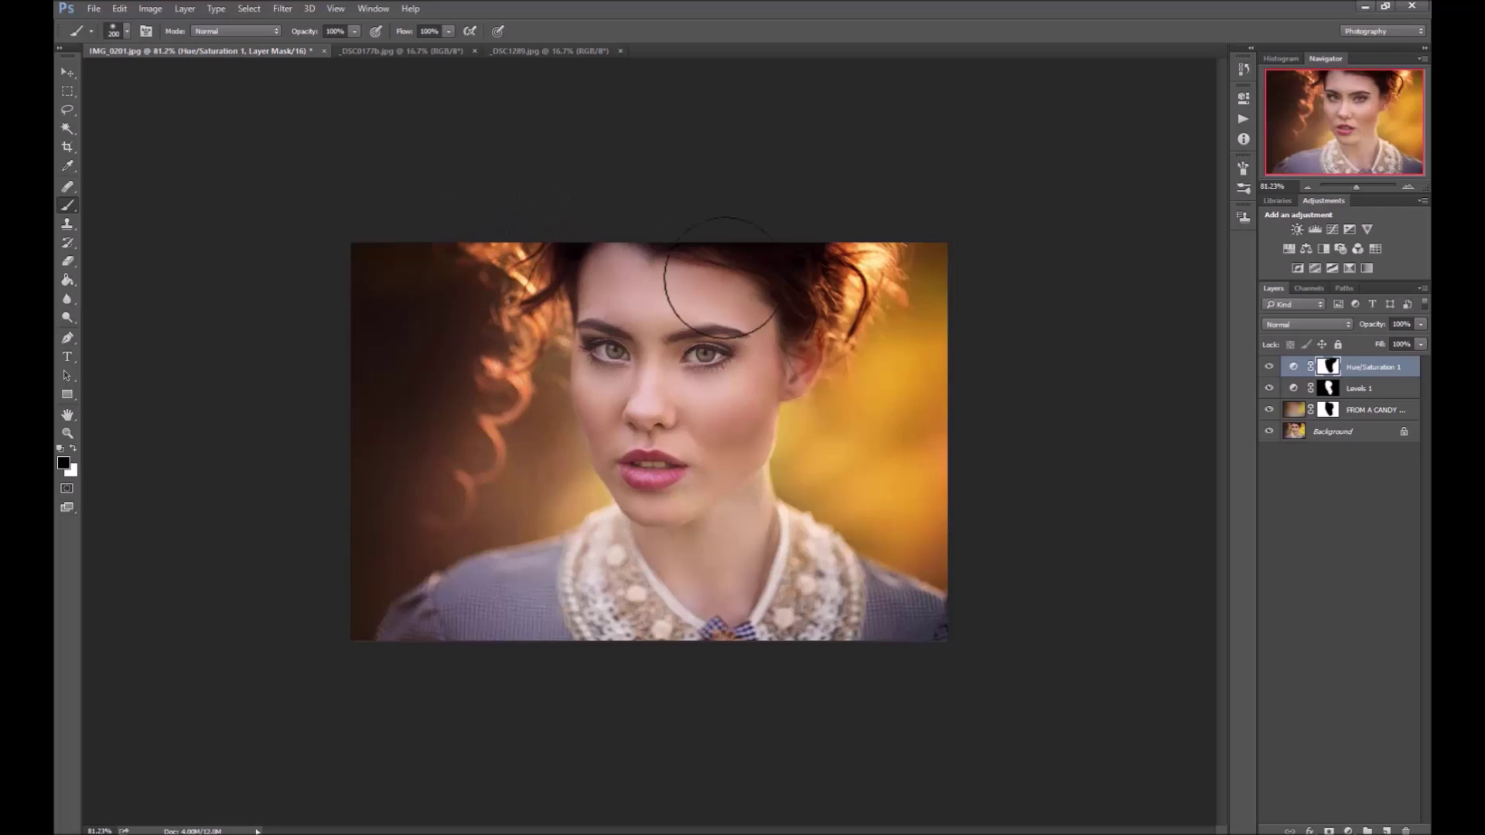
pyautogui.click(1268, 366)
pyautogui.click(1268, 367)
# Step: Add a blue Solid Color fill layer at 11% opacity in Overlay blend mode
pyautogui.click(1348, 831)
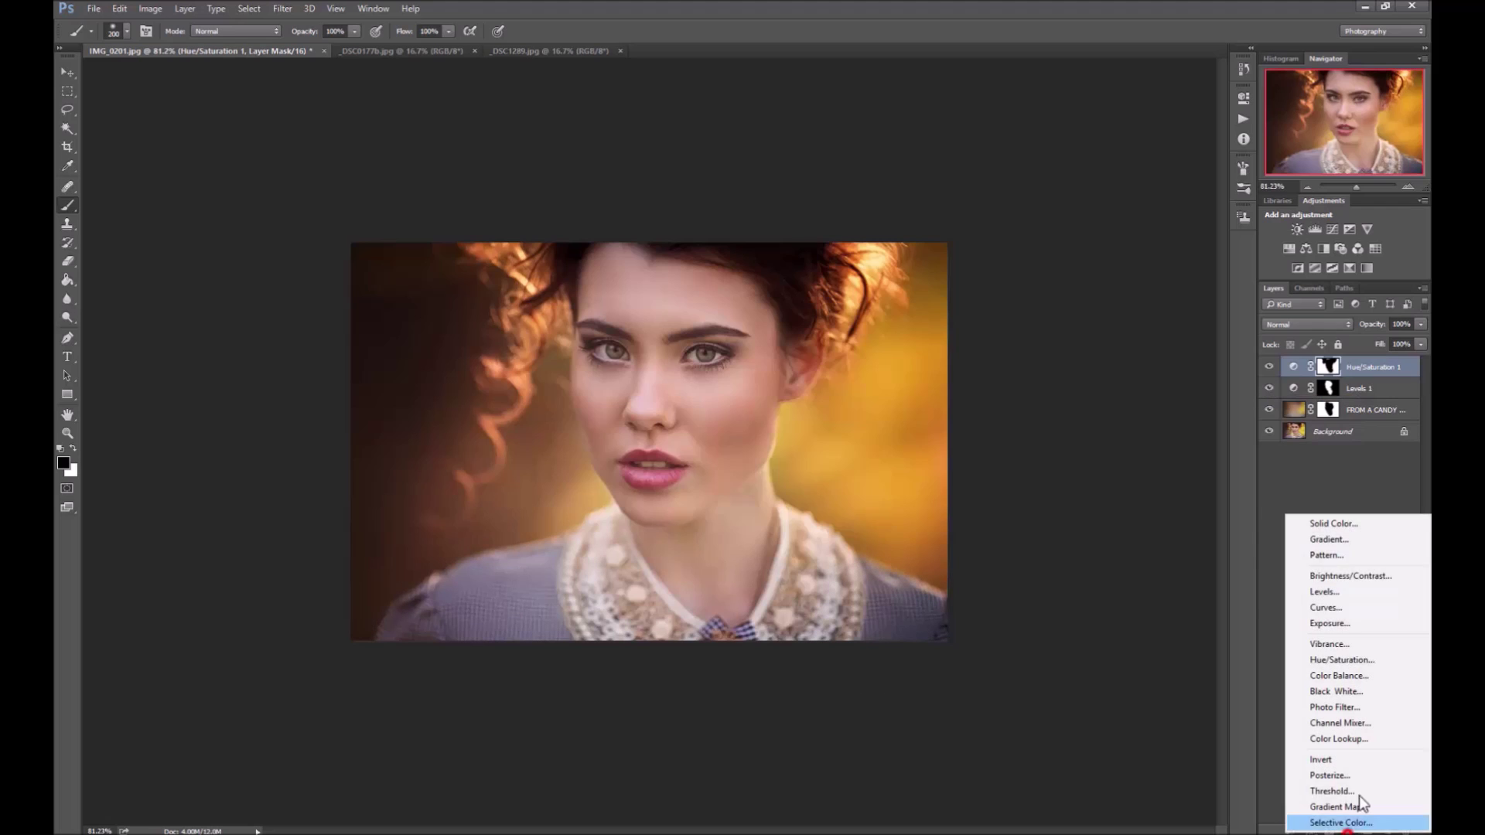
pyautogui.click(1350, 526)
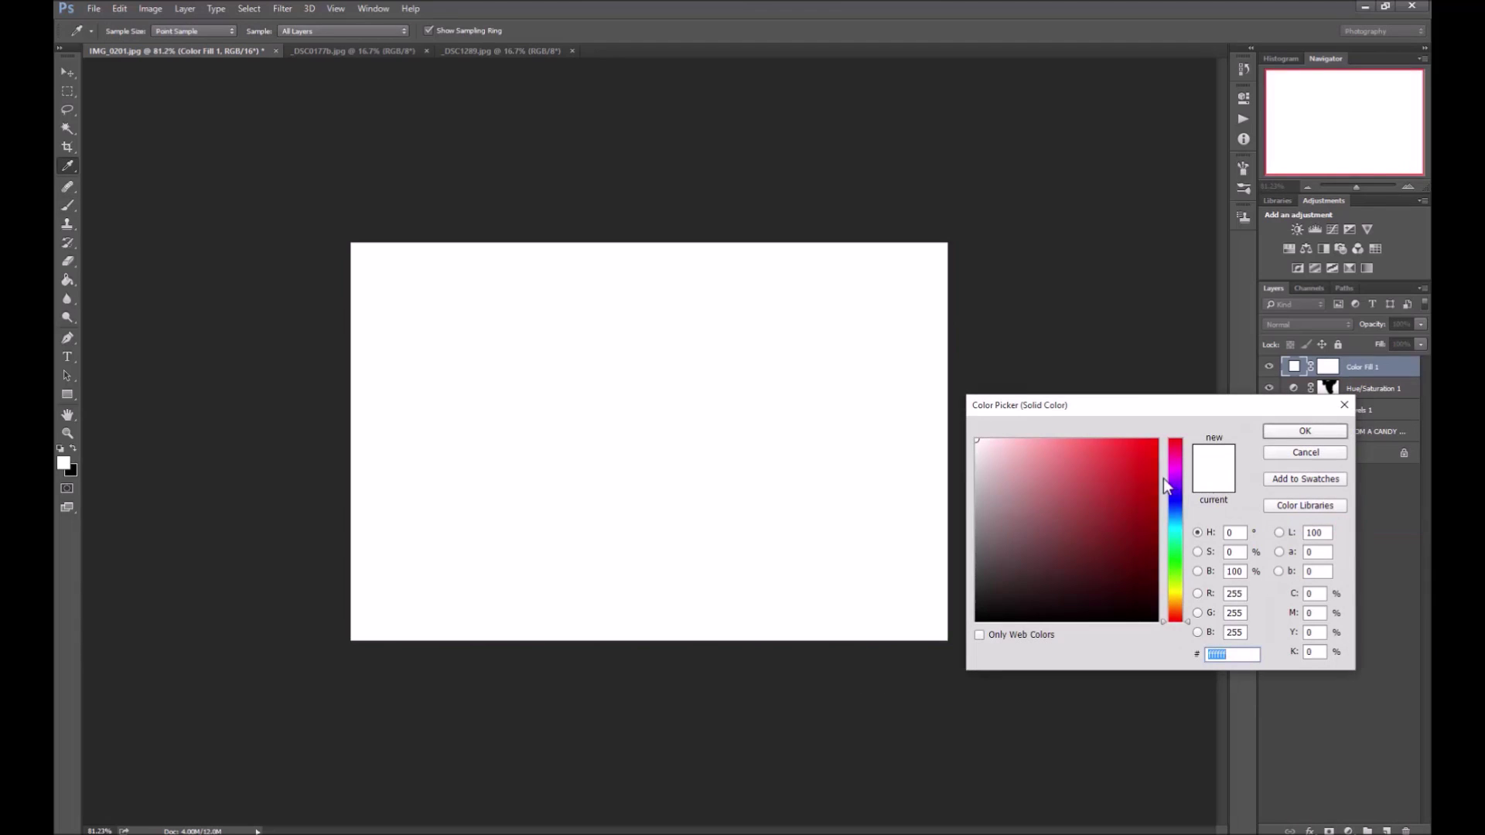
pyautogui.click(1175, 506)
pyautogui.click(1127, 478)
pyautogui.click(1305, 431)
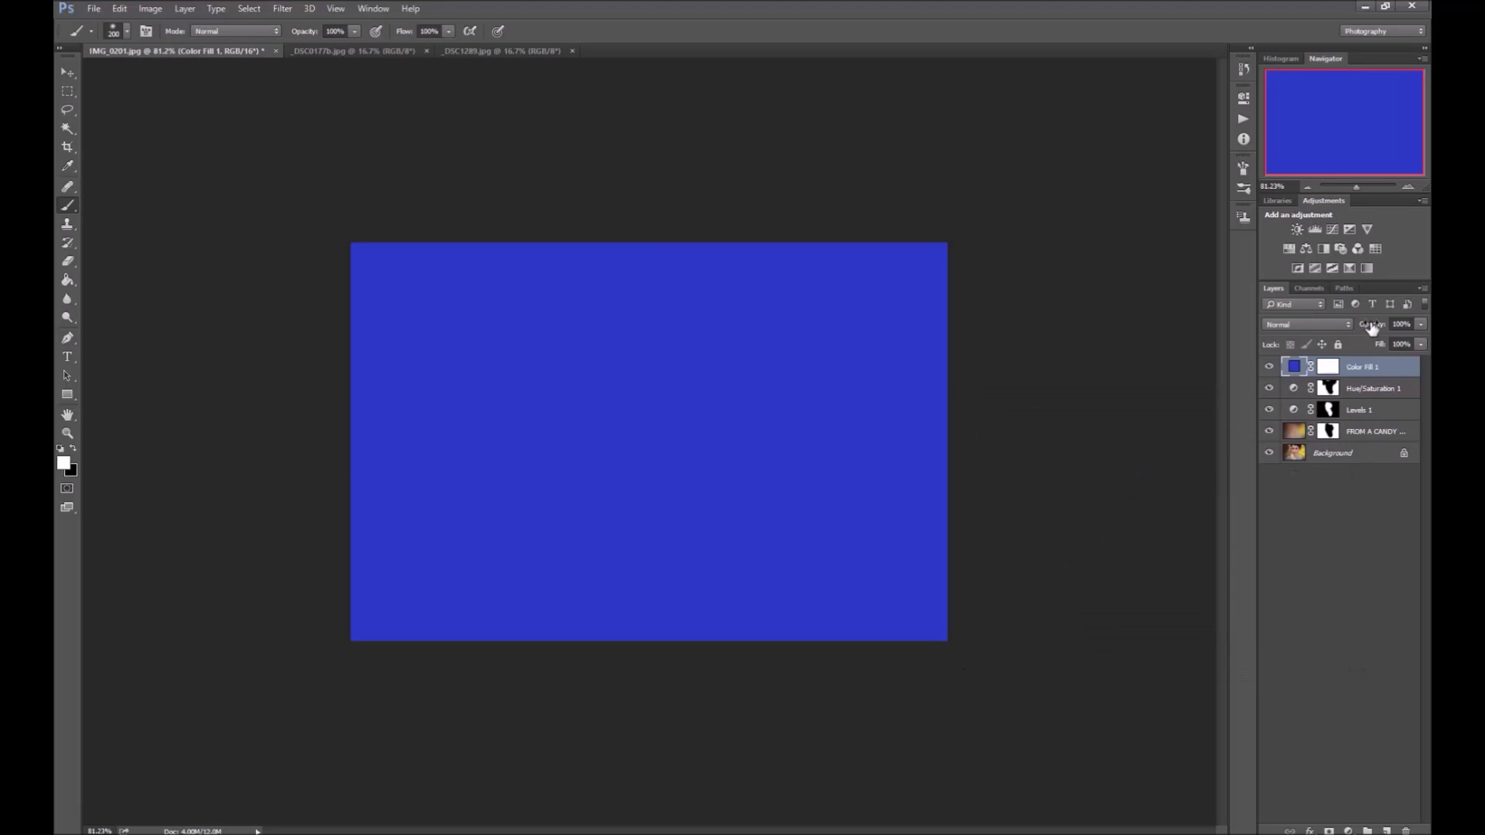
pyautogui.moveTo(1374, 329); pyautogui.dragTo(1311, 332)
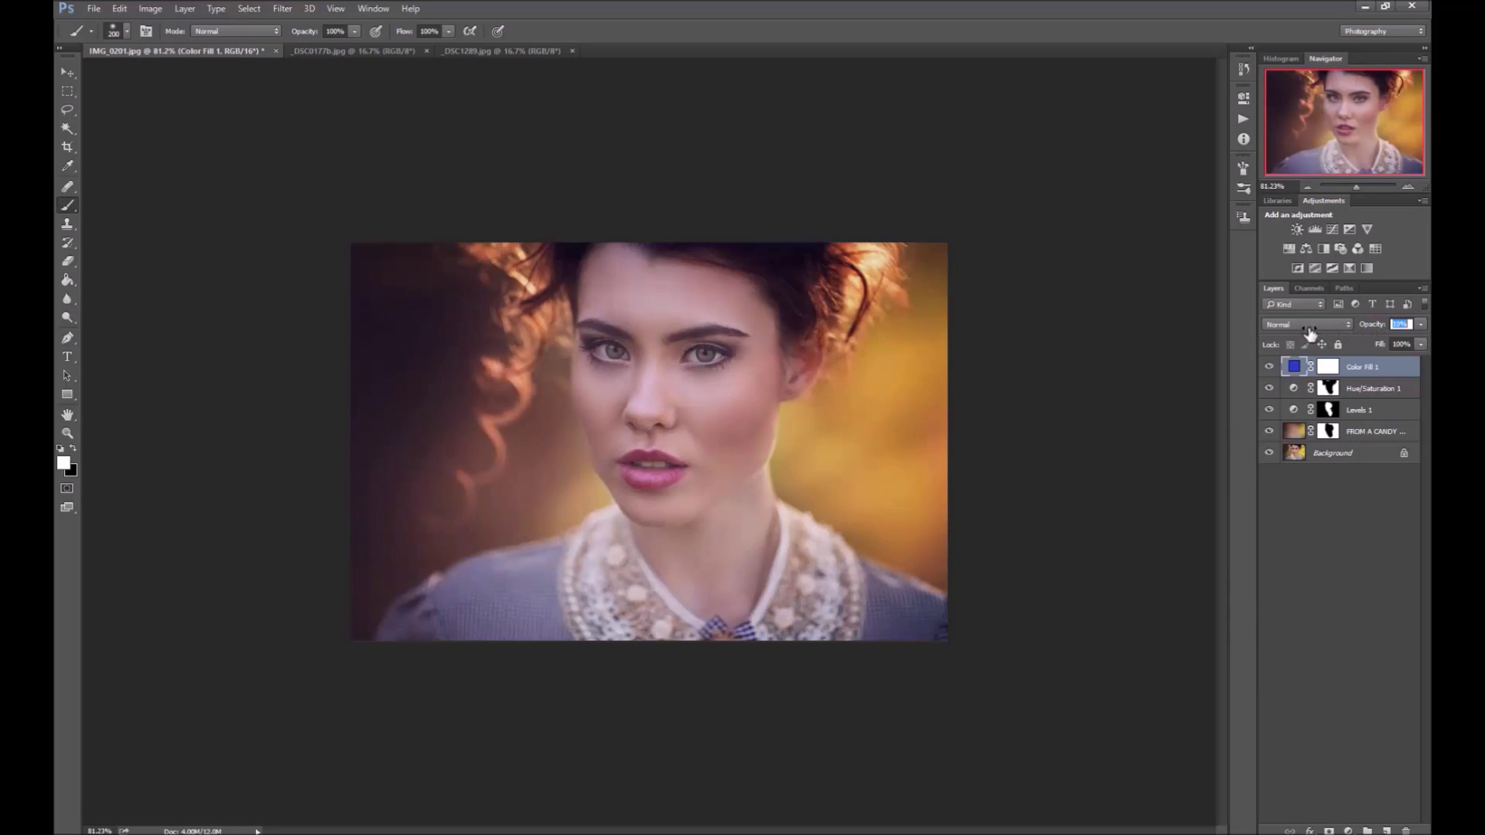
pyautogui.click(1301, 329)
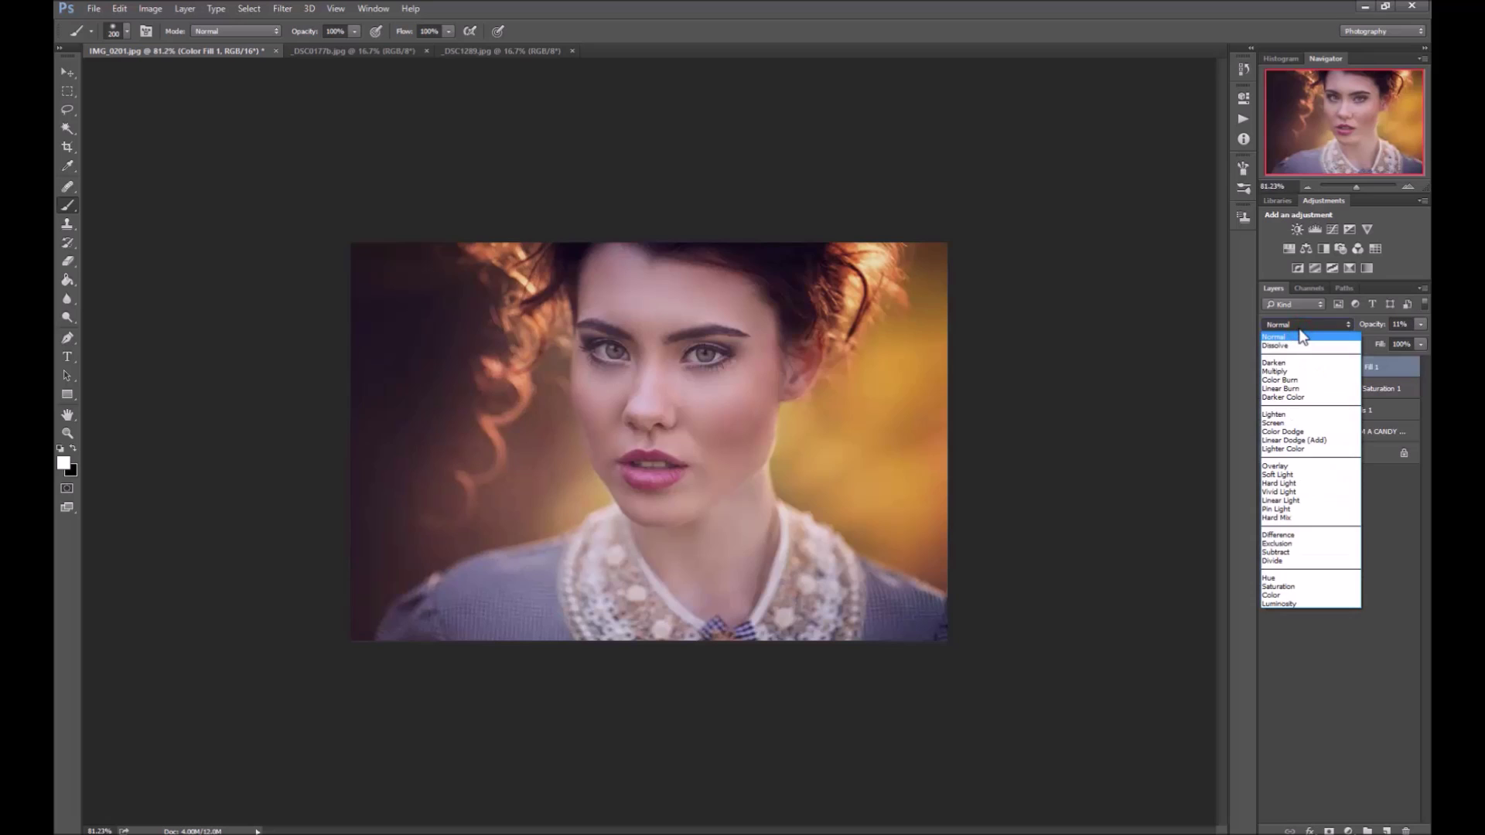
pyautogui.click(1284, 466)
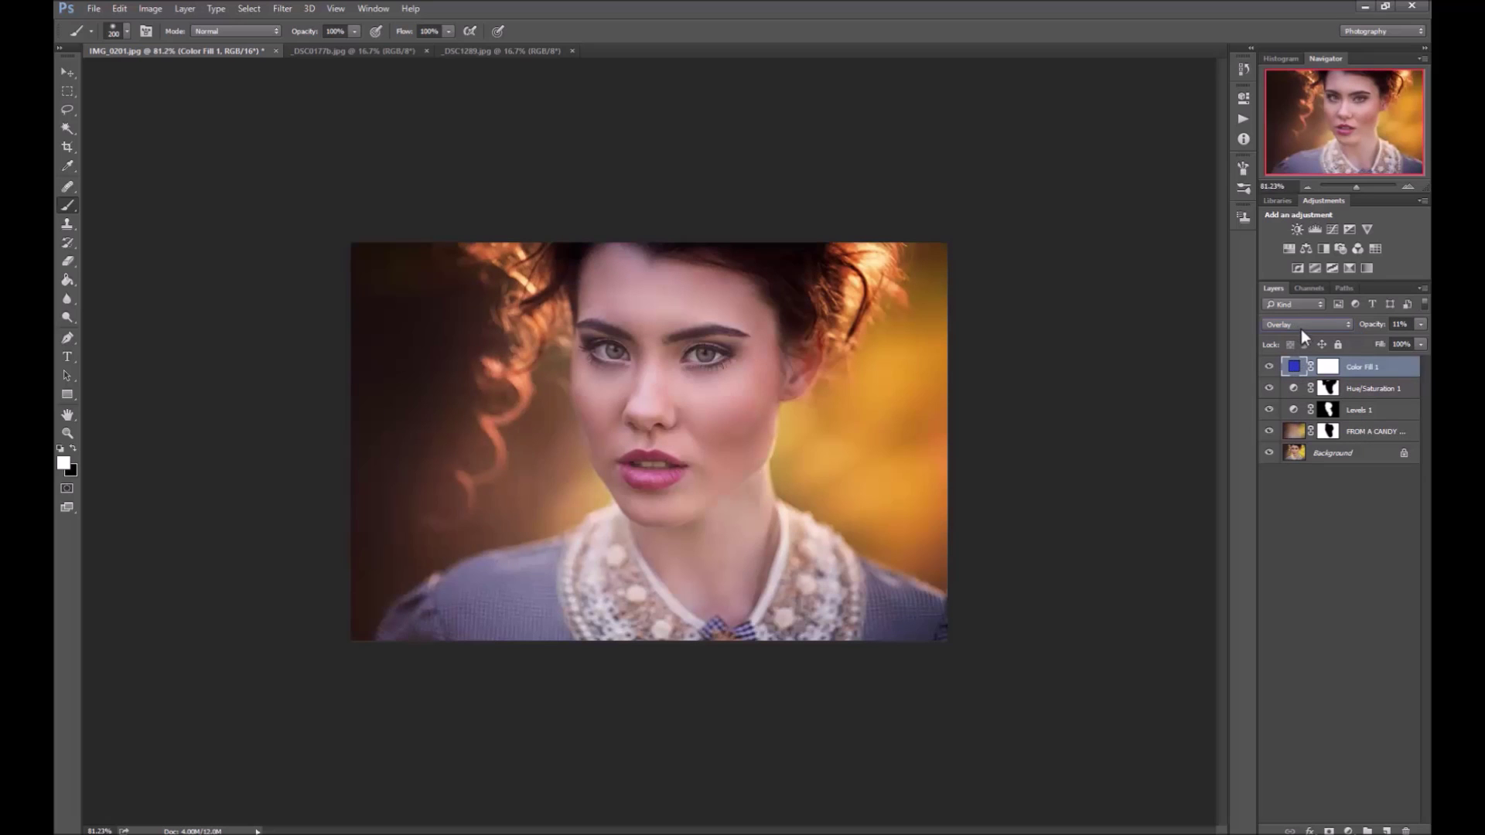
# Step: Invert the Color Fill 1 mask to black and paint white over the shoulder clothing
pyautogui.scroll(1, 1280, 332)
pyautogui.click(1333, 373)
pyautogui.hotkey('ctrl', 'i')
pyautogui.press('x')
pyautogui.press('[')
pyautogui.press('[')
pyautogui.press('[')
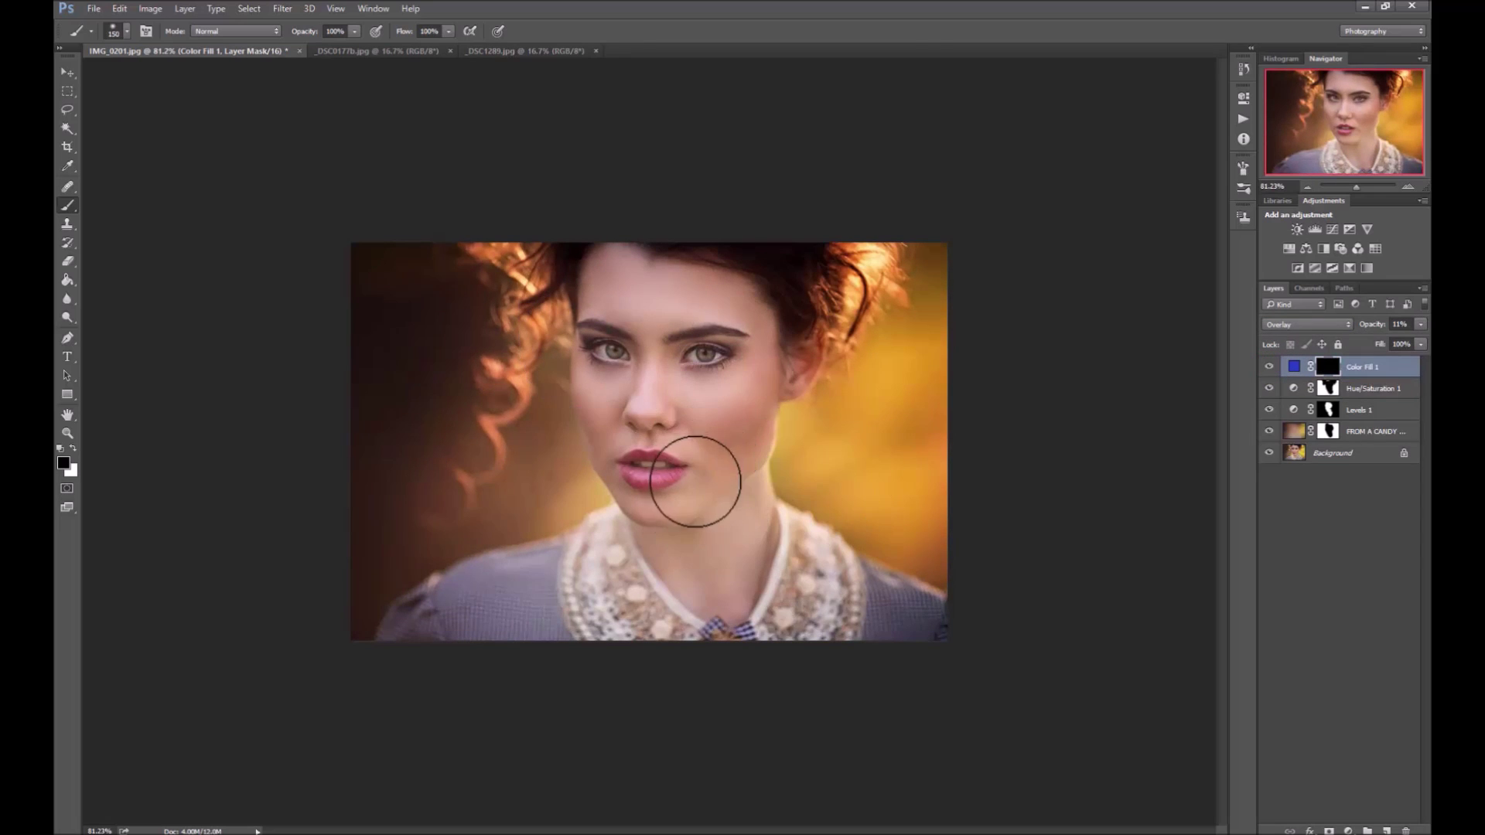
pyautogui.press('x')
pyautogui.moveTo(497, 590)
pyautogui.mouseDown()
pyautogui.moveTo(558, 631)
pyautogui.moveTo(941, 627)
pyautogui.mouseUp()
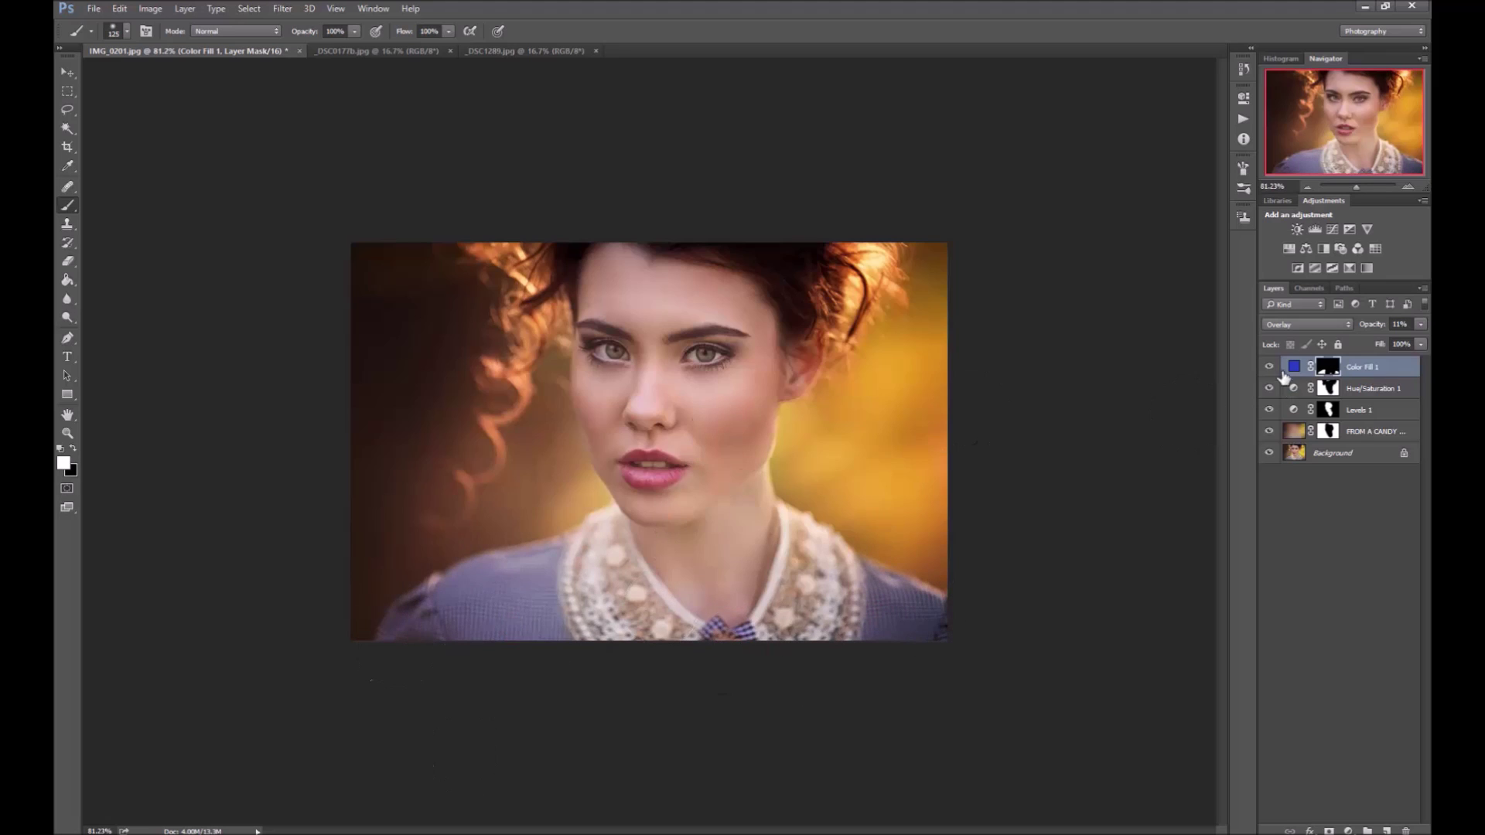
# Step: Adjust the fill colour to a slightly different blue, #1b36bc
pyautogui.doubleClick(1293, 367)
pyautogui.moveTo(1133, 466); pyautogui.dragTo(1178, 511)
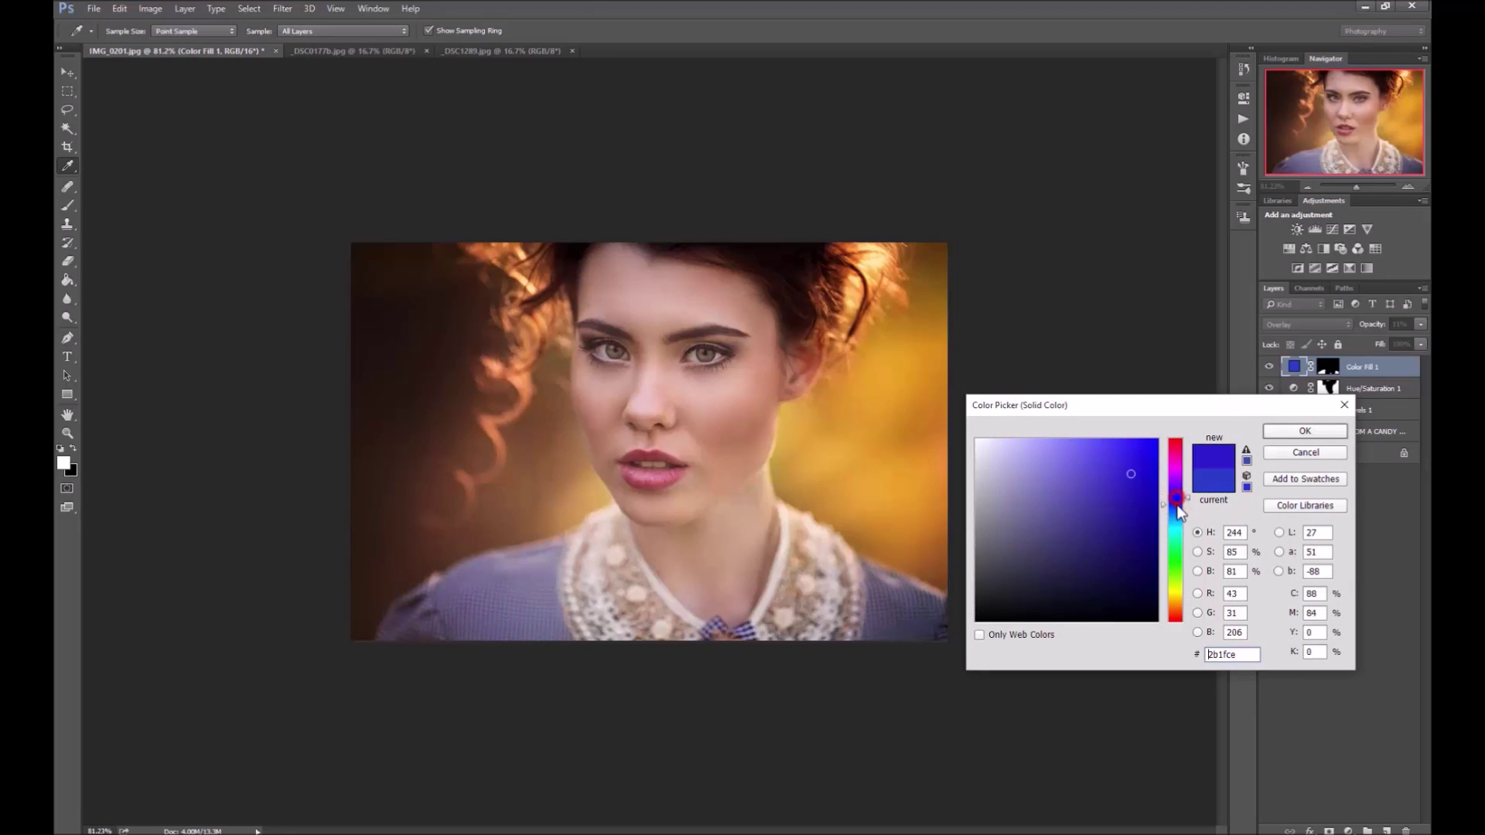
pyautogui.click(1305, 431)
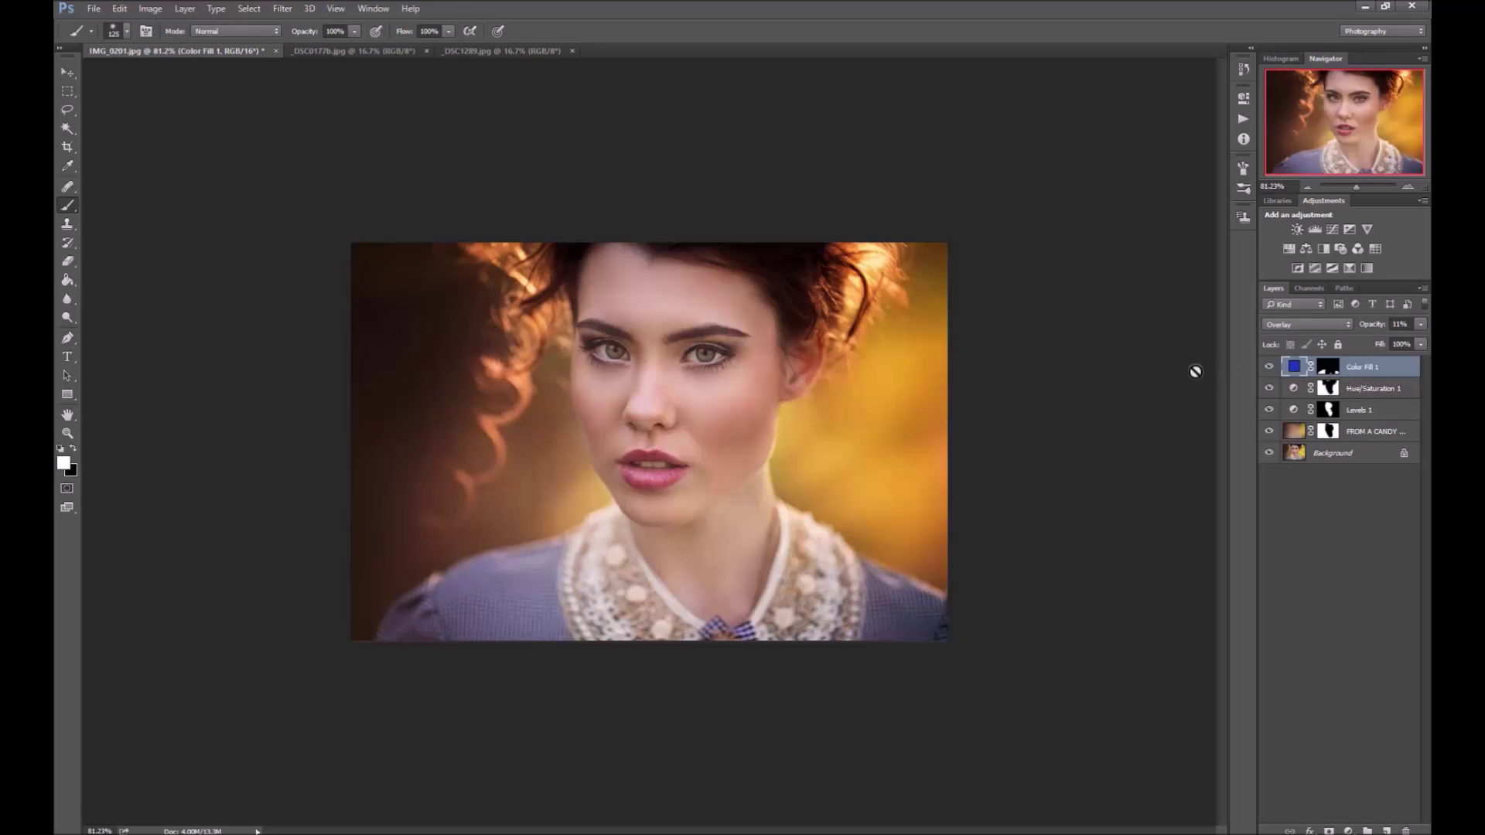
pyautogui.keyDown('ctrl'); pyautogui.click(895, 490); pyautogui.keyUp('ctrl')
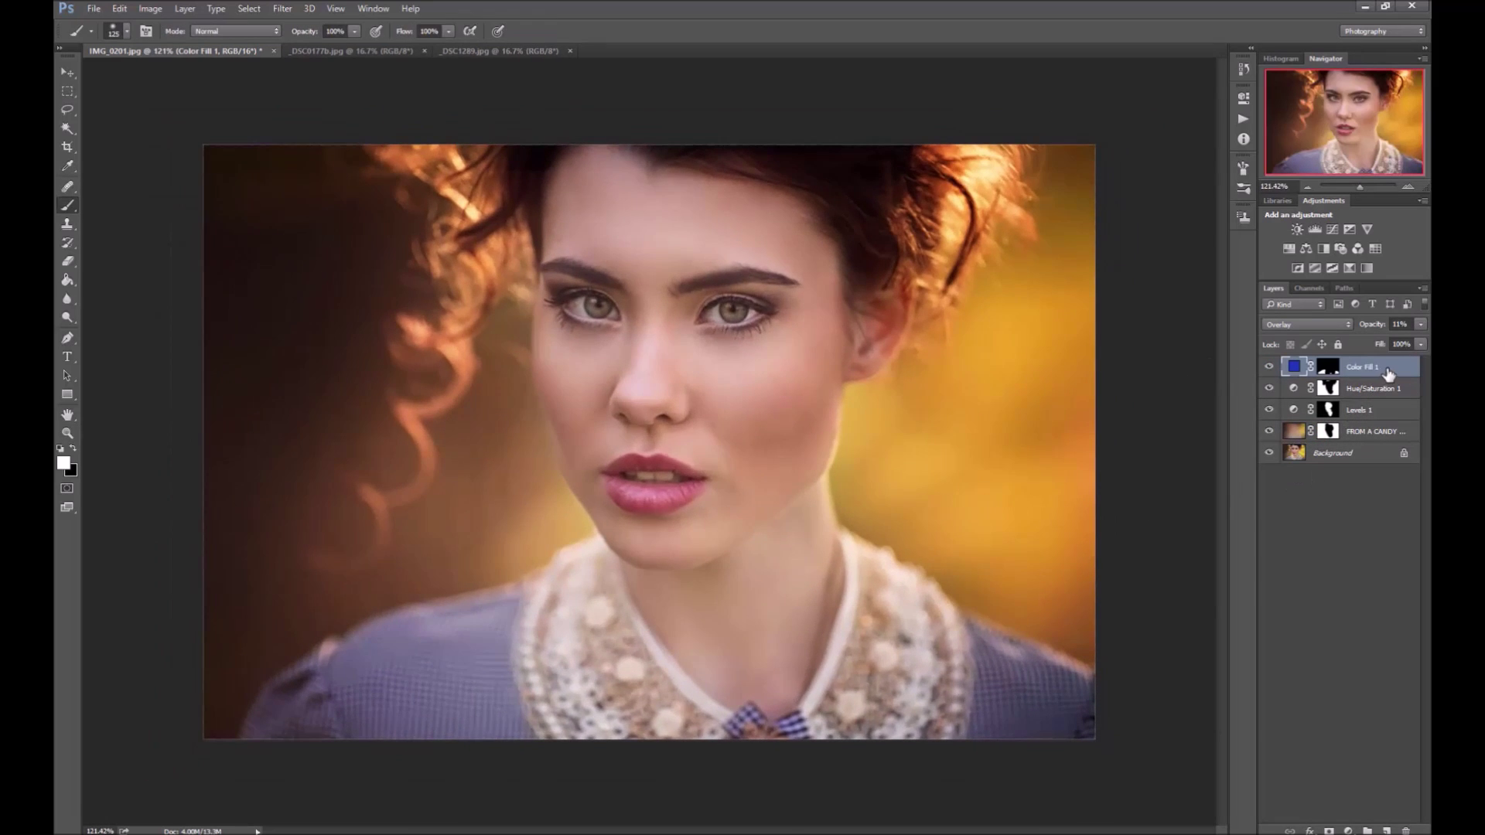
# Step: Flatten the image into one Background layer, then compare it with the original in History
pyautogui.rightClick(1386, 369)
pyautogui.click(1272, 646)
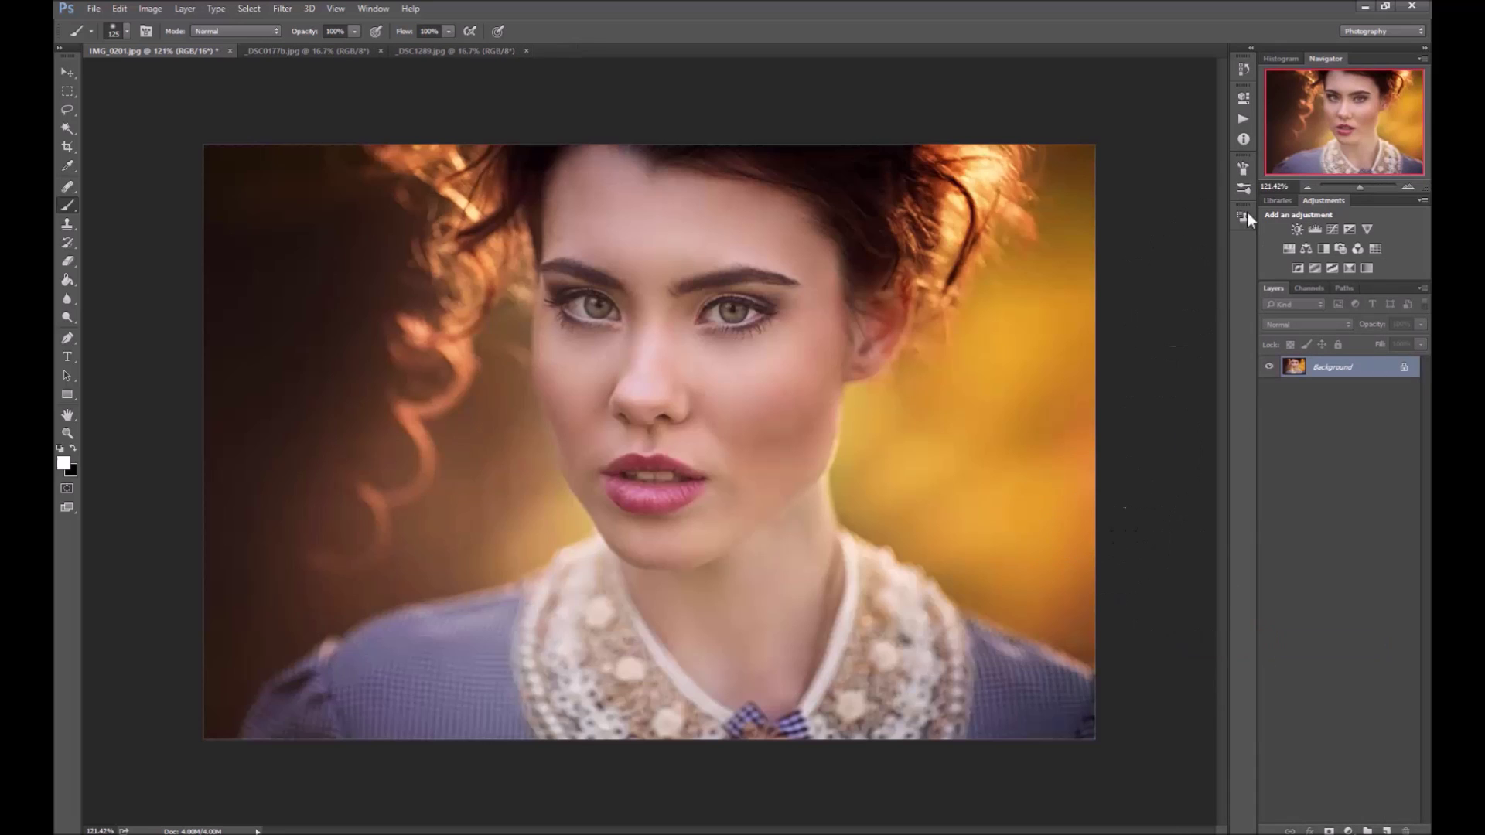
pyautogui.click(1244, 68)
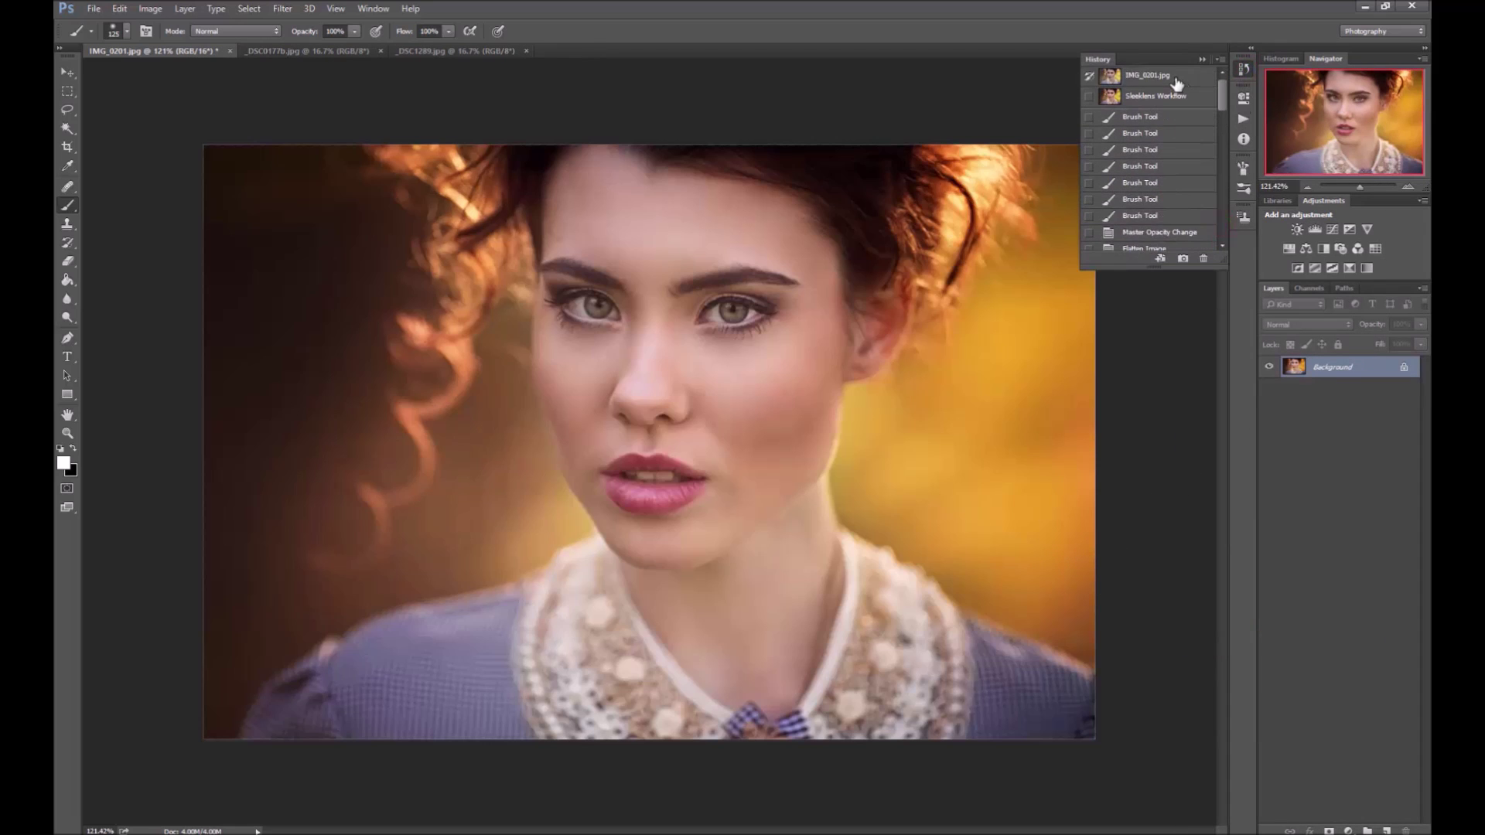
pyautogui.click(1175, 79)
pyautogui.moveTo(1224, 90); pyautogui.dragTo(1226, 231)
pyautogui.click(1184, 243)
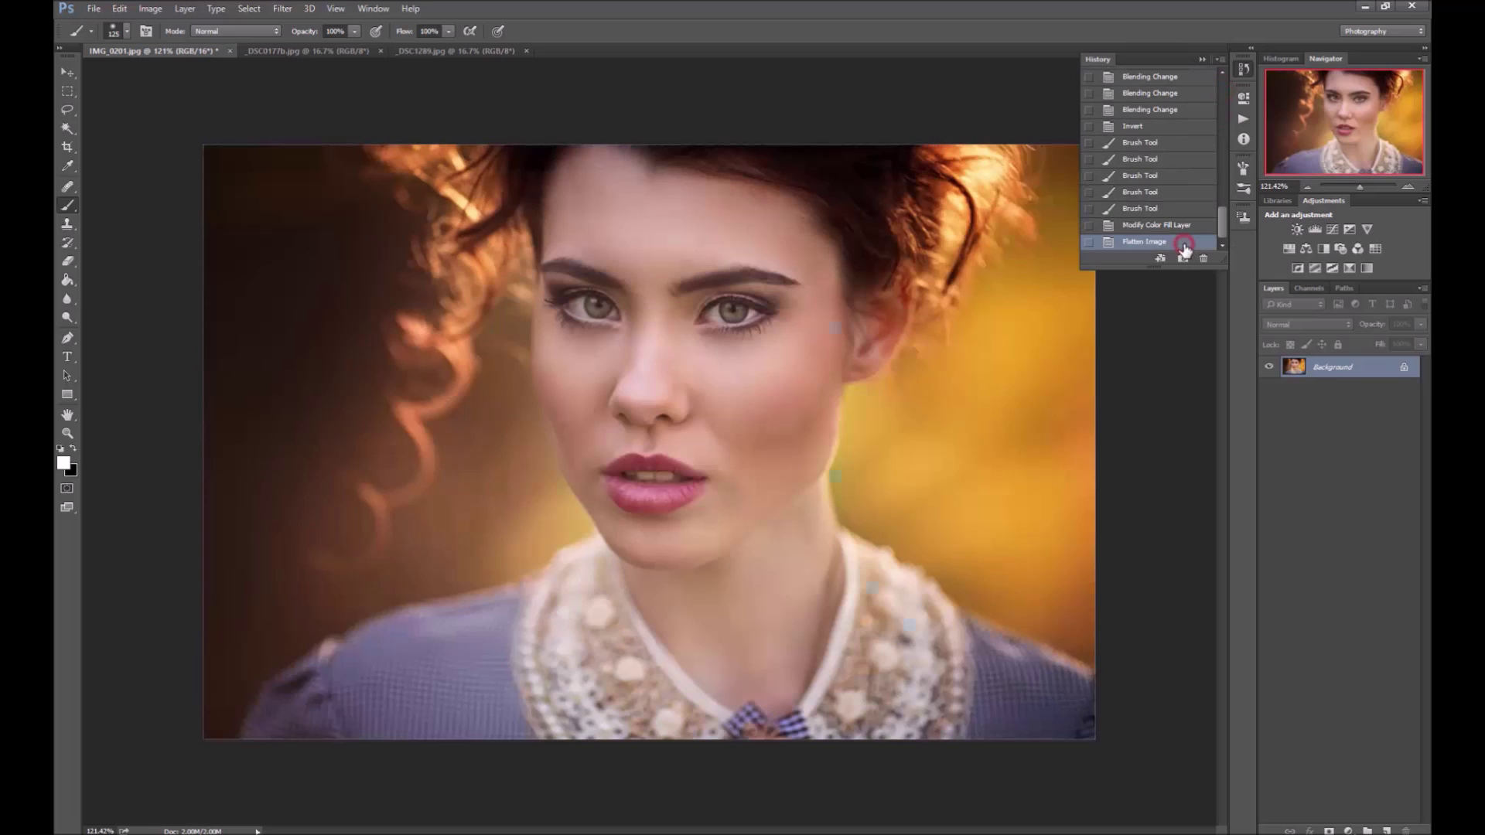